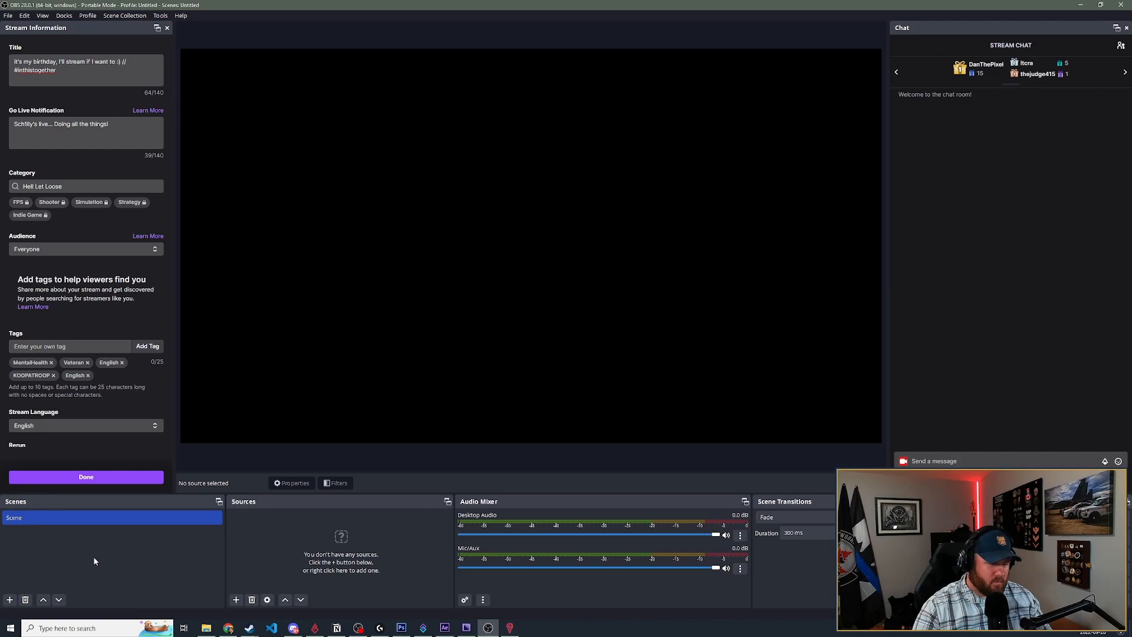
- Add a new media source to the default scene, keeping the suggested name Media Source
click(119, 579)
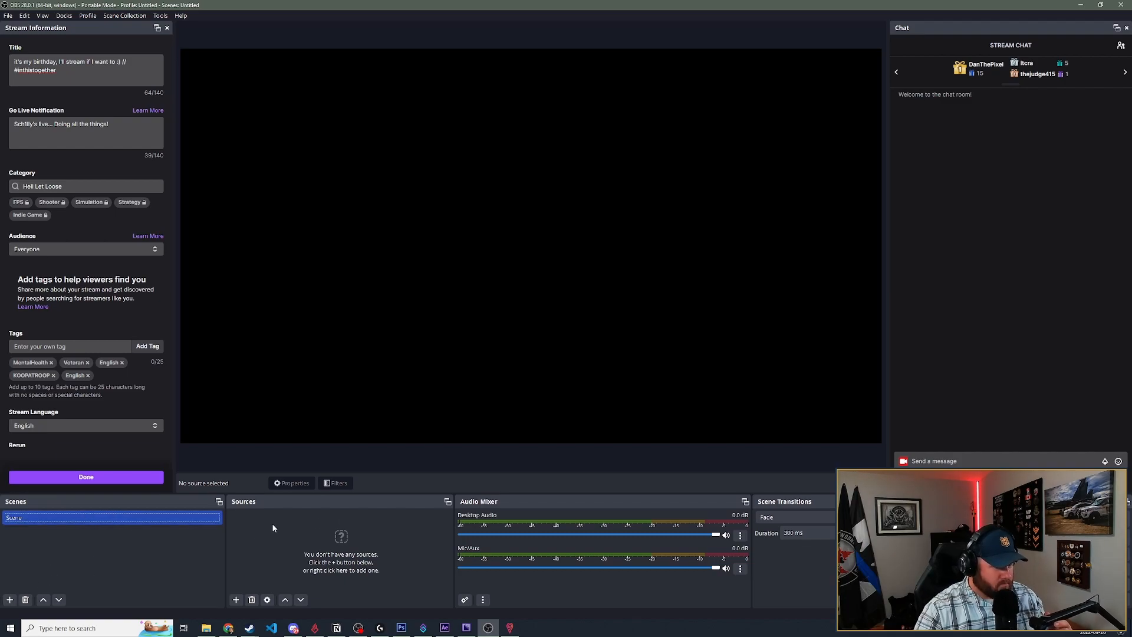
click(236, 599)
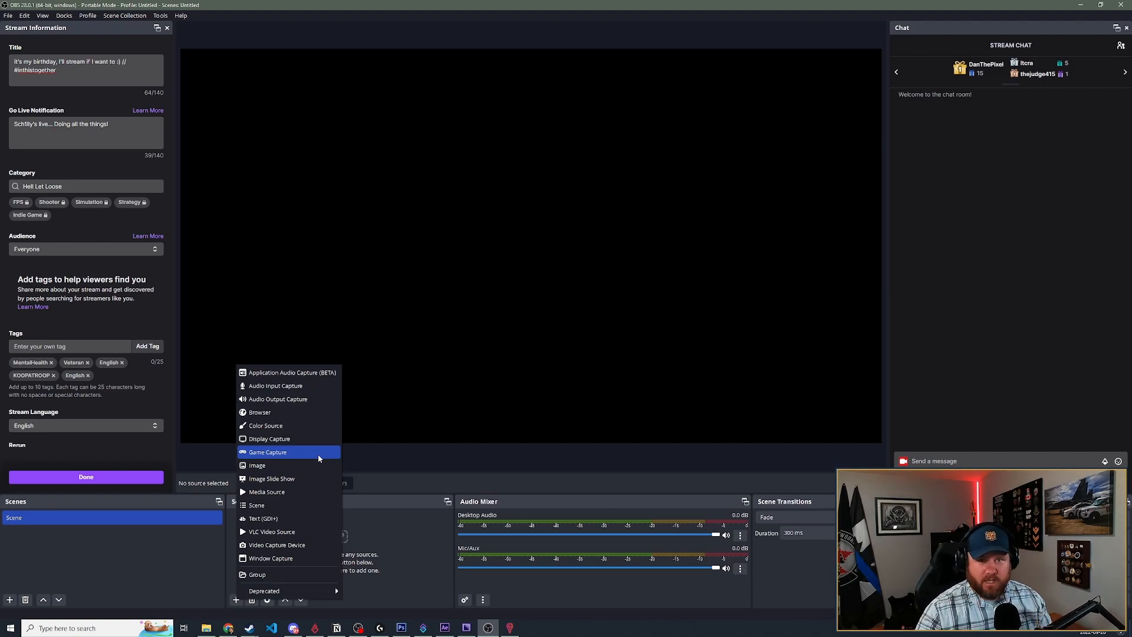
click(288, 492)
click(591, 369)
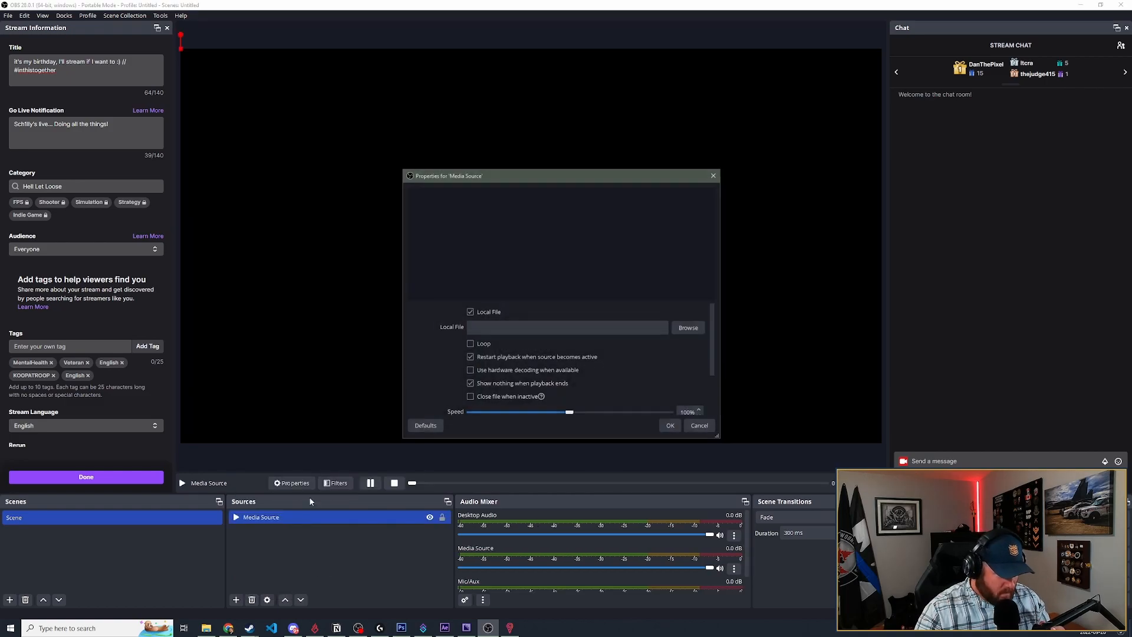
click(688, 328)
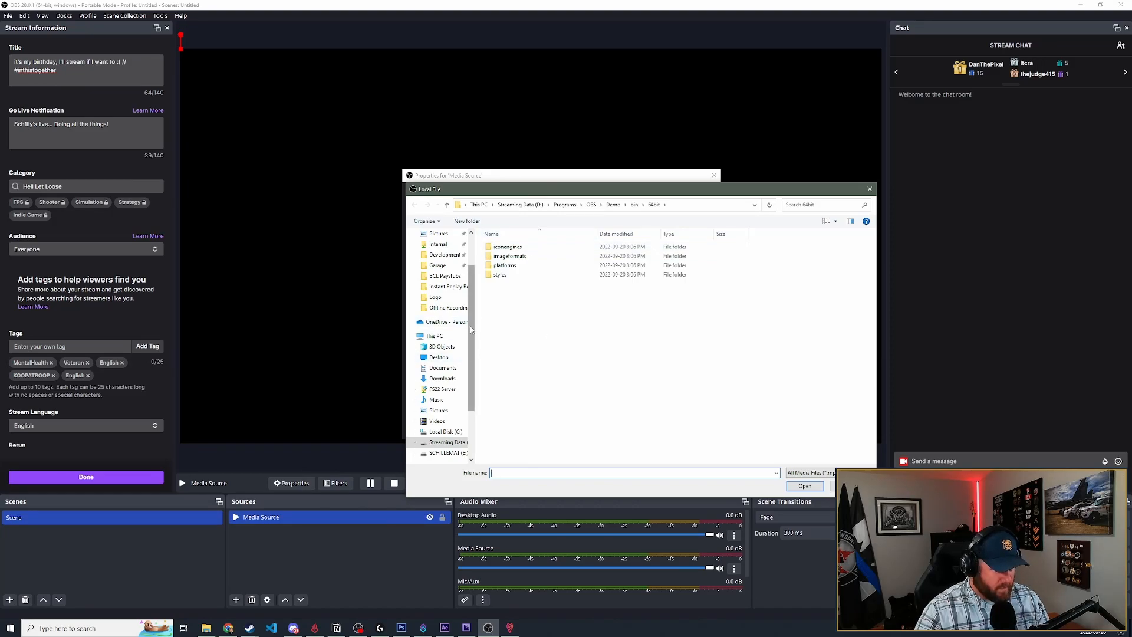
click(447, 308)
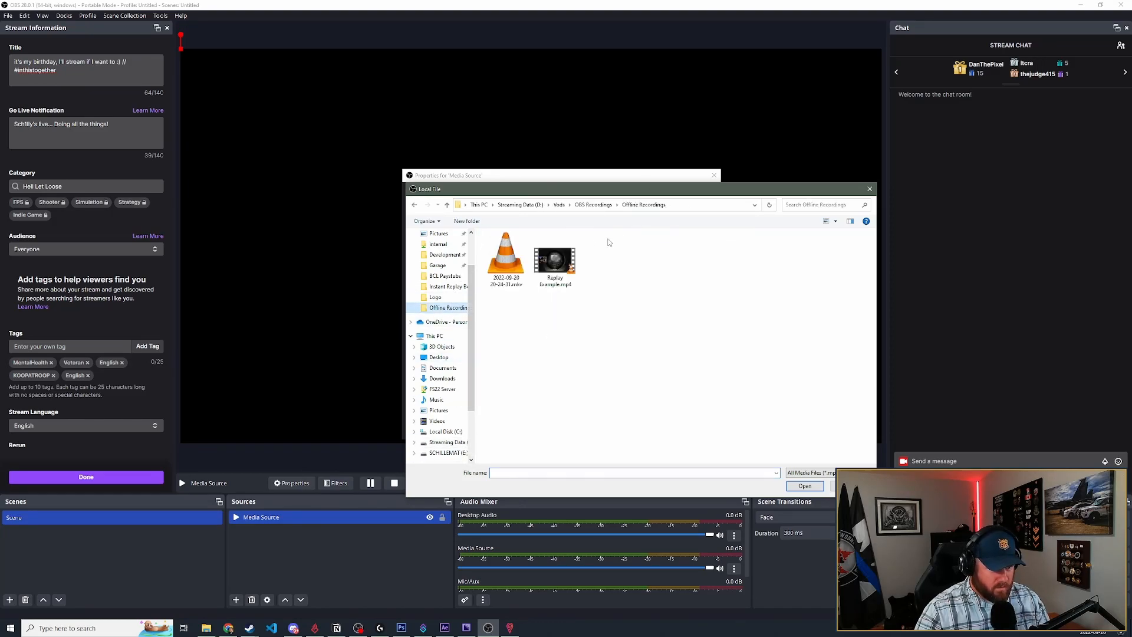
click(593, 204)
double_click(521, 265)
click(593, 204)
double_click(507, 255)
double_click(507, 250)
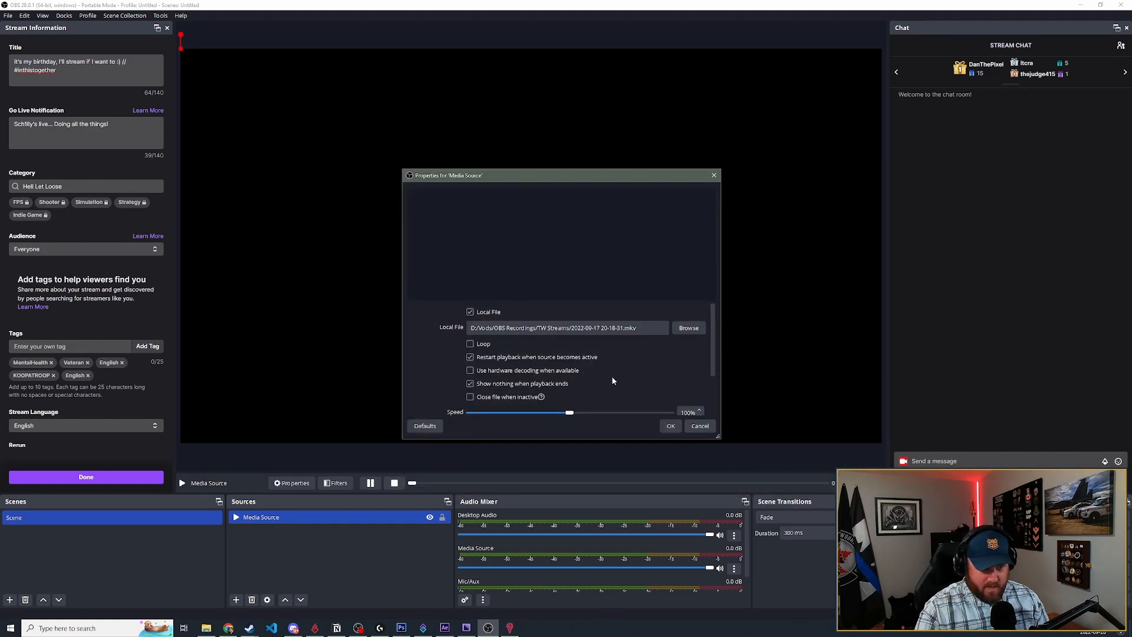
- Enable looping for the media source, apply its properties, and skip its playback ahead into the gameplay footage
click(470, 343)
click(671, 425)
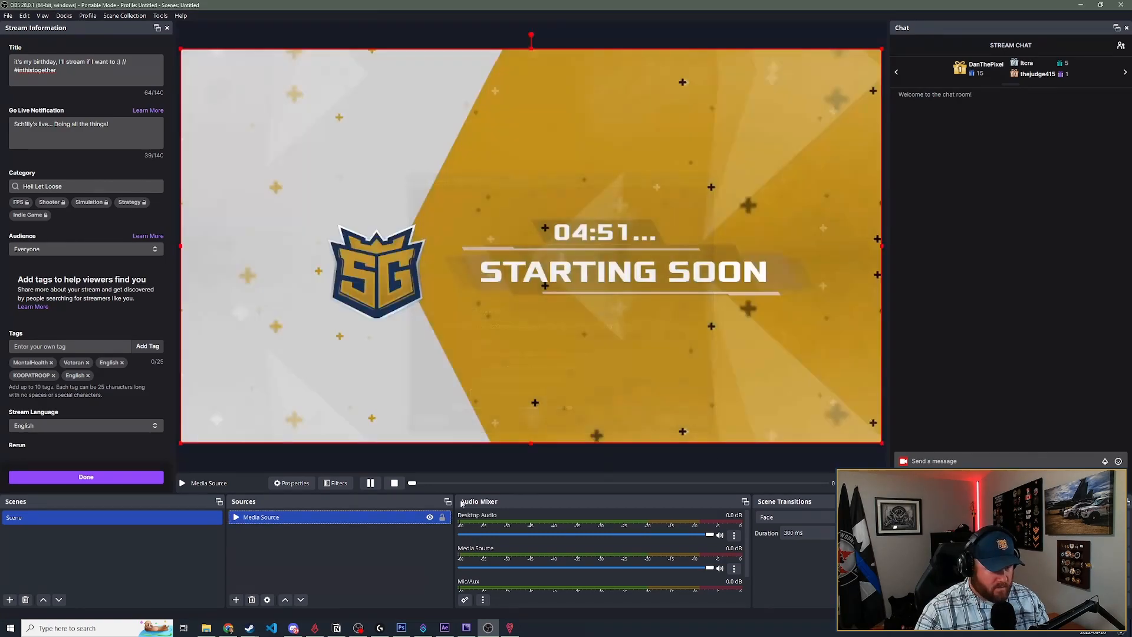
click(519, 483)
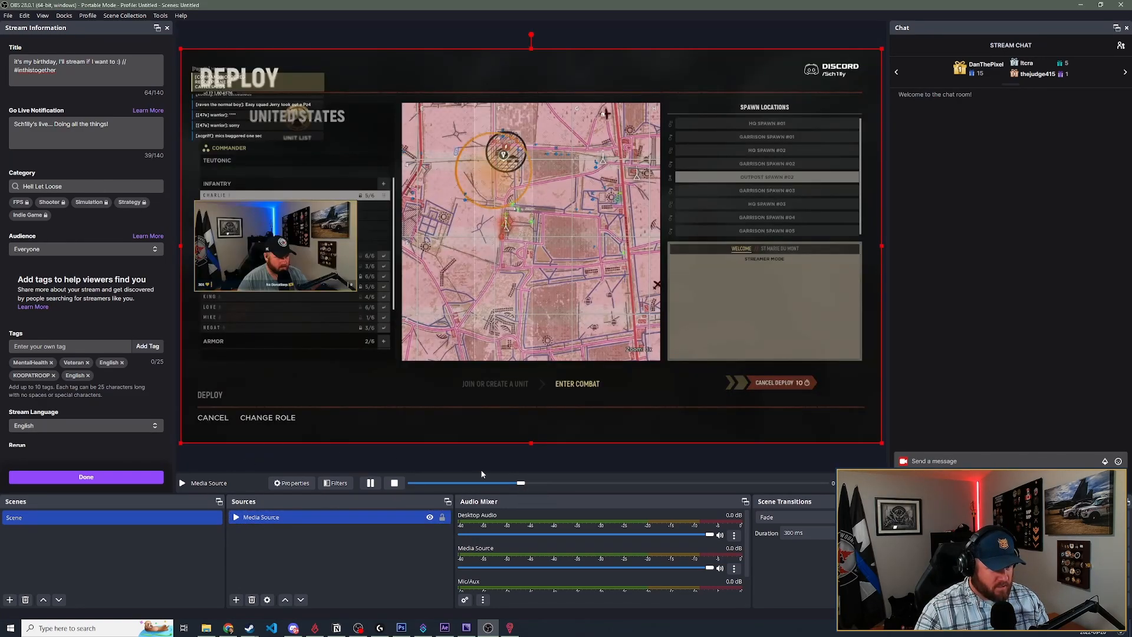
click(536, 456)
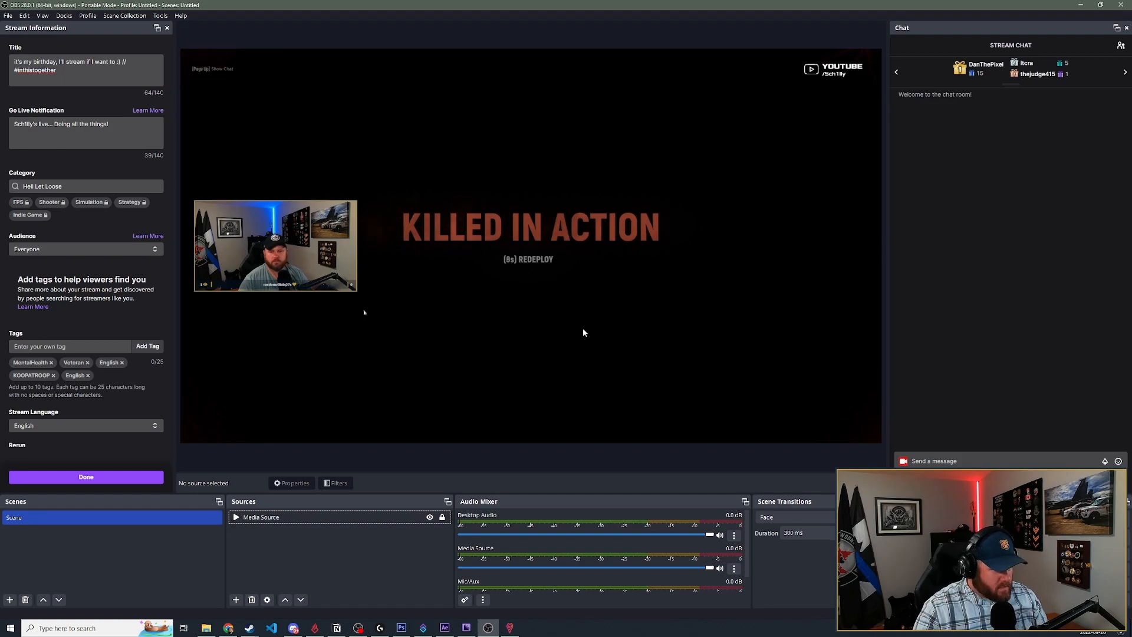
- Minimize the open program and browser windows and open the obs-instant-replay-master folder on the desktop
click(1081, 5)
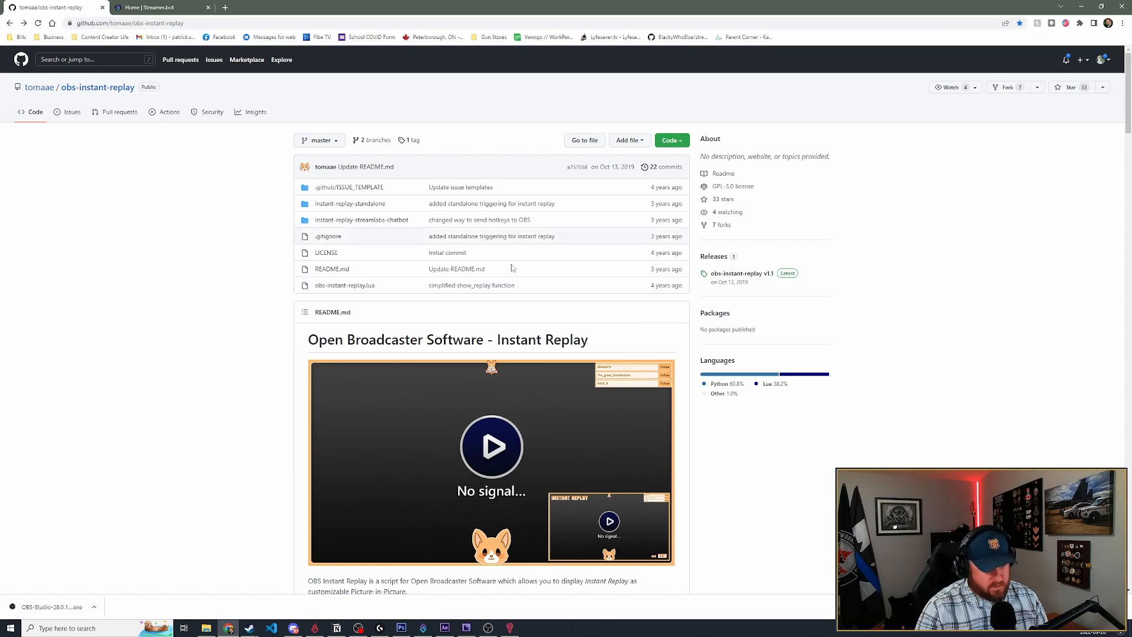
click(1082, 9)
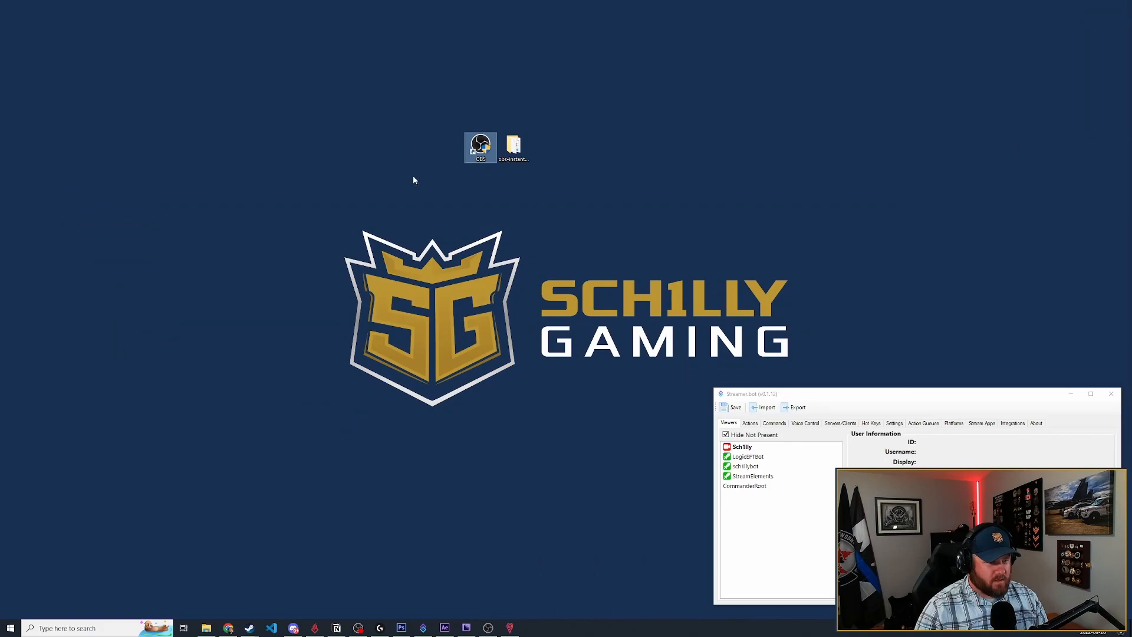
click(514, 148)
key(Return)
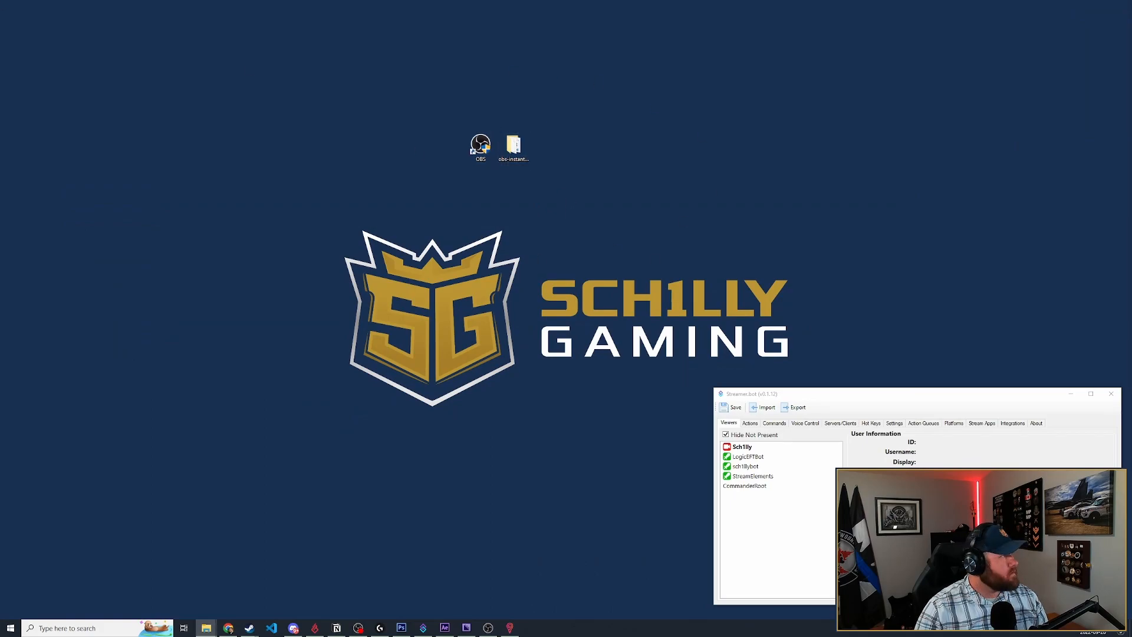
drag(967, 636, 679, 75)
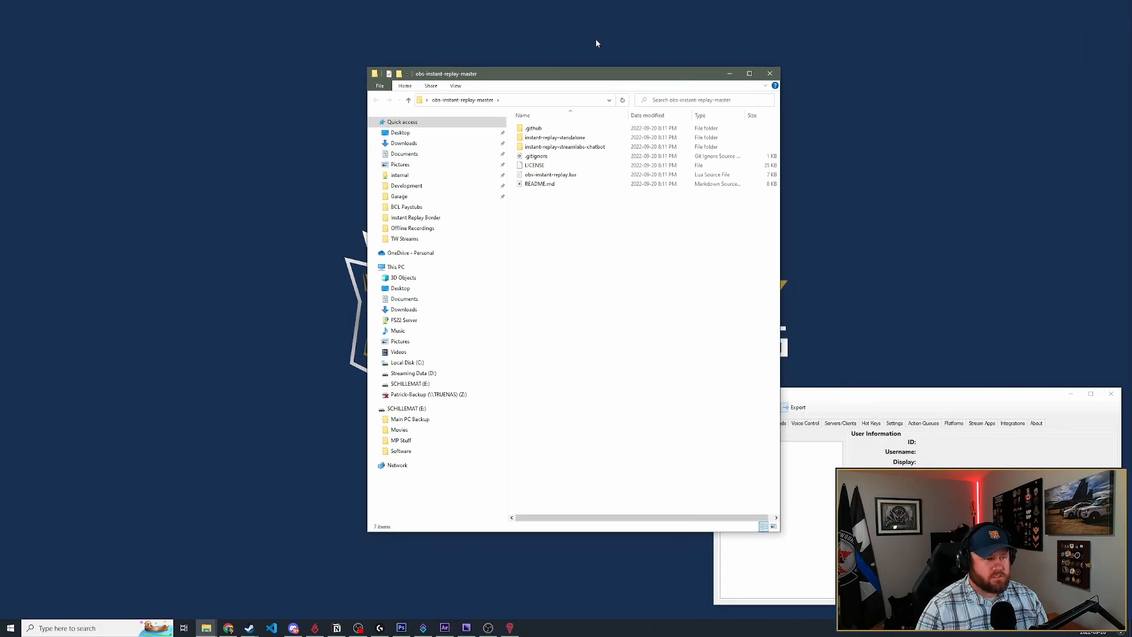
- Examine the instant-replay-streamlabs-chatbot subfolder and locate the obs-instant-replay.lua script in the obs-instant-replay-master folder
double_click(565, 146)
key(alt+Left)
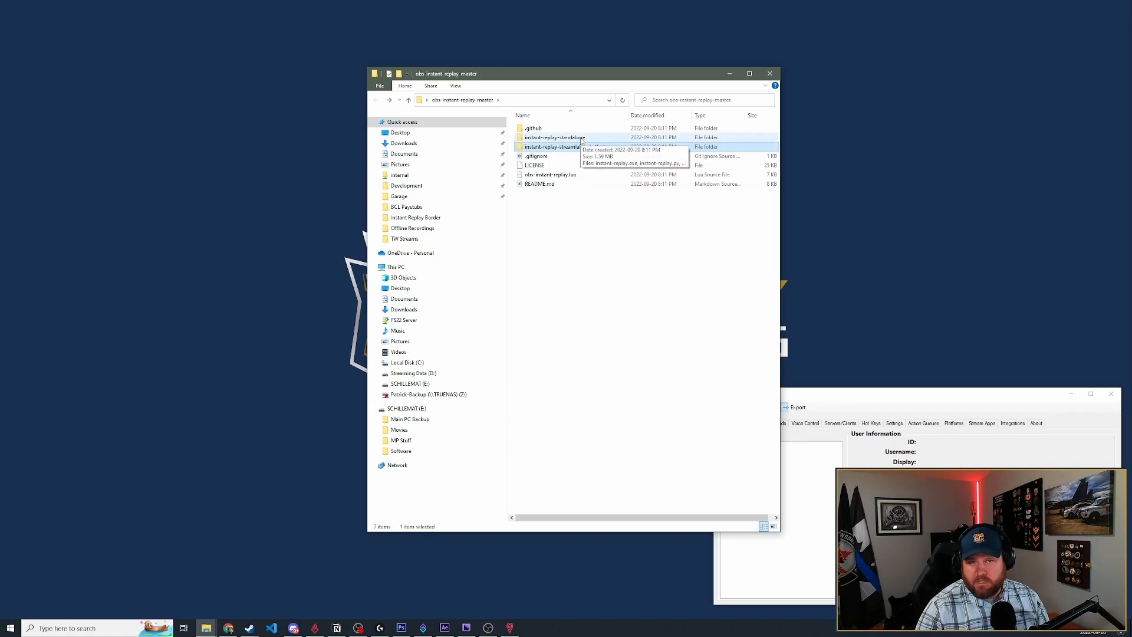
click(571, 230)
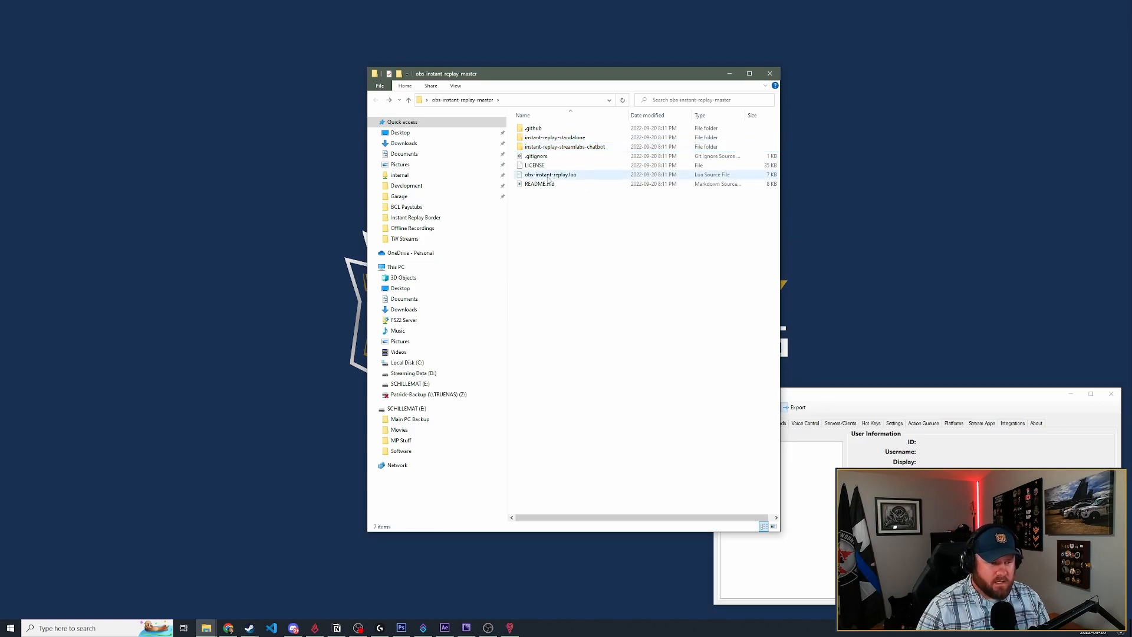
click(550, 176)
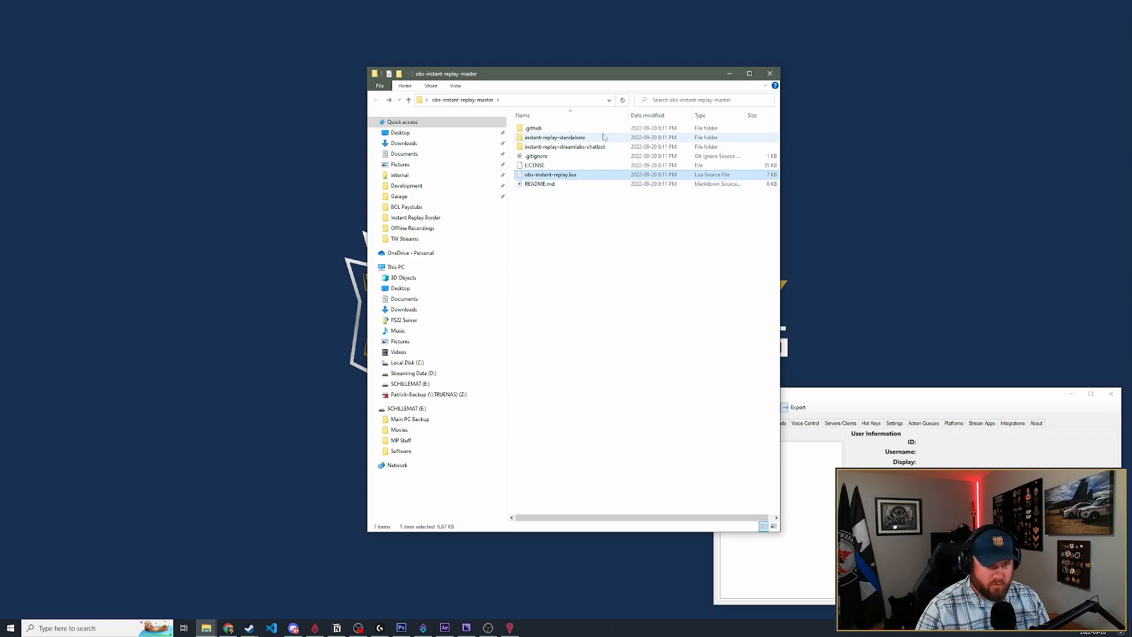
drag(646, 81, 410, 60)
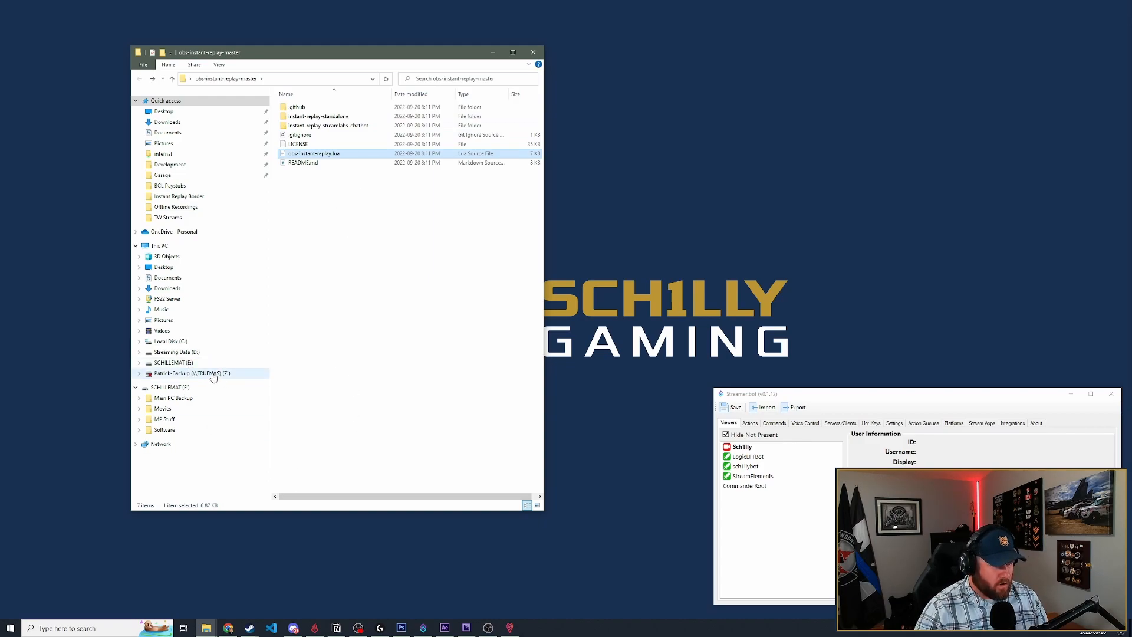
- Switch back to OBS and load the script obs-instant-replay.lua from the desktop's obs-instant-replay-master folder
key(alt)
click(487, 627)
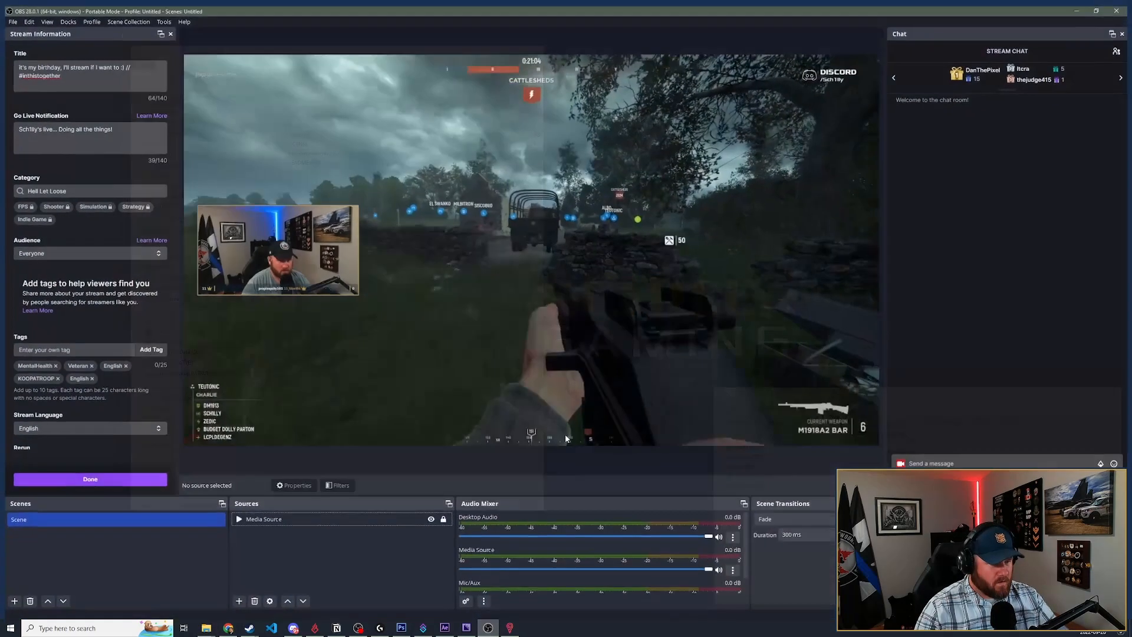
click(160, 16)
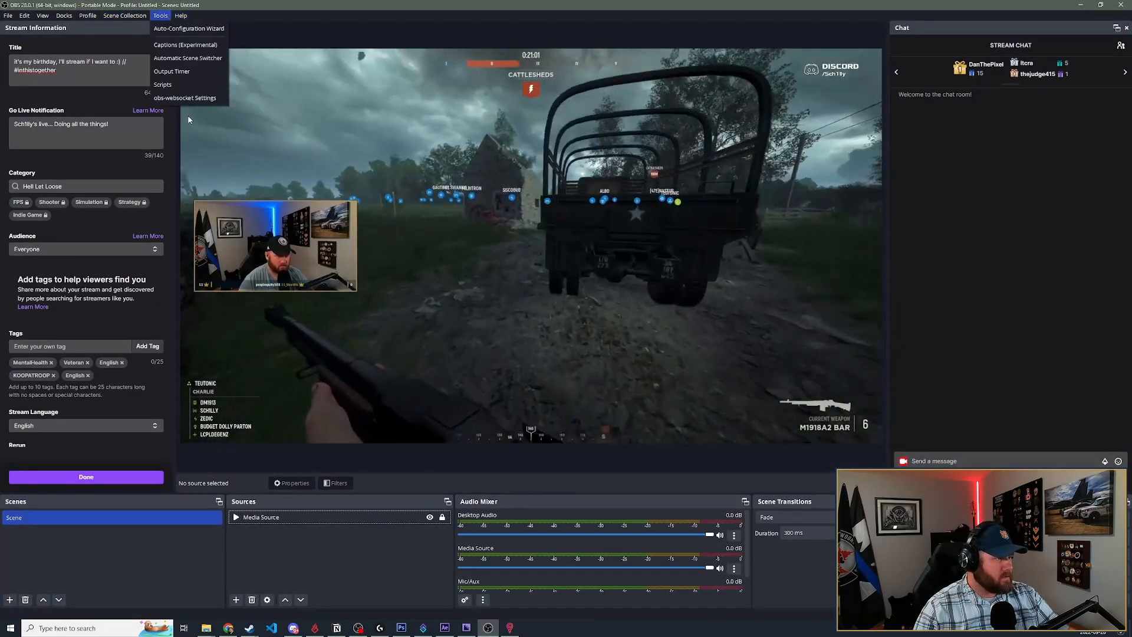
click(163, 85)
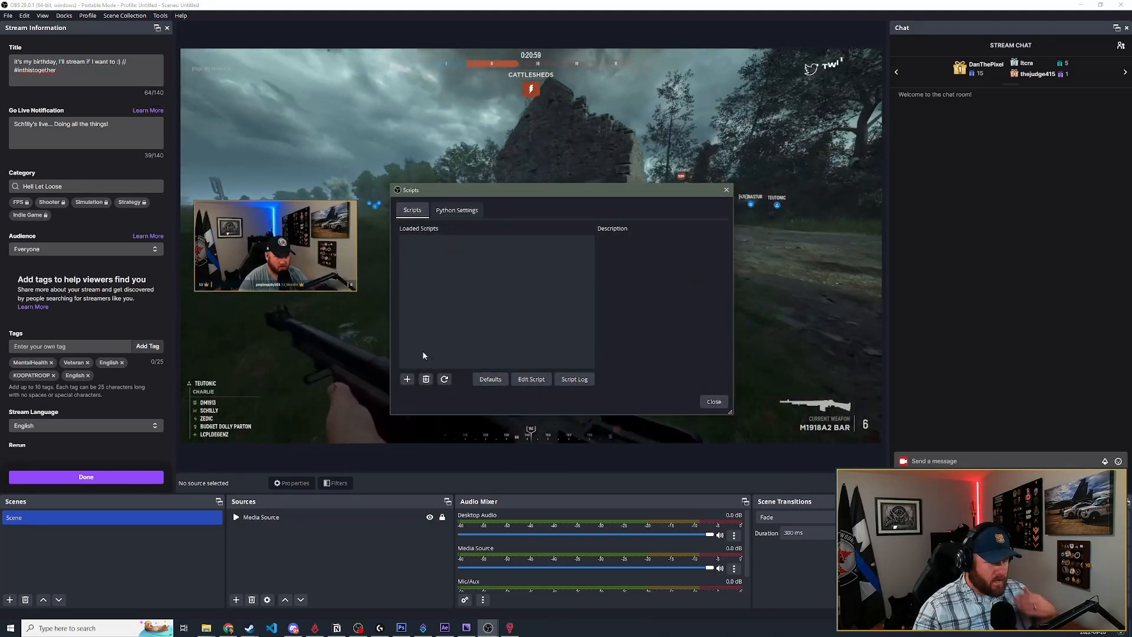
click(407, 379)
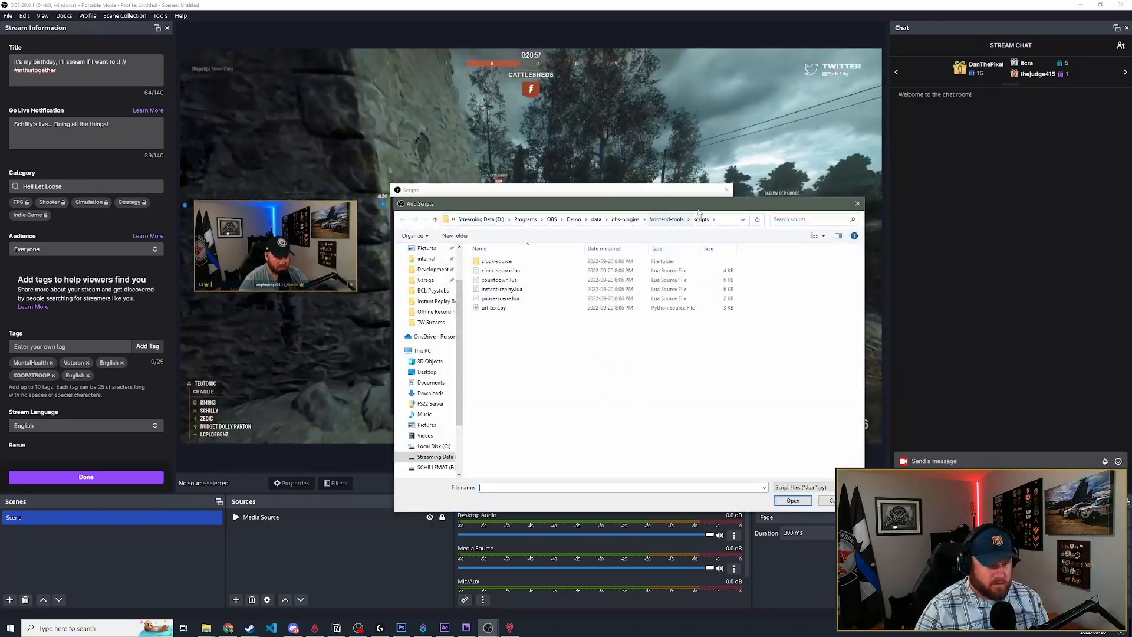
drag(701, 205, 773, 206)
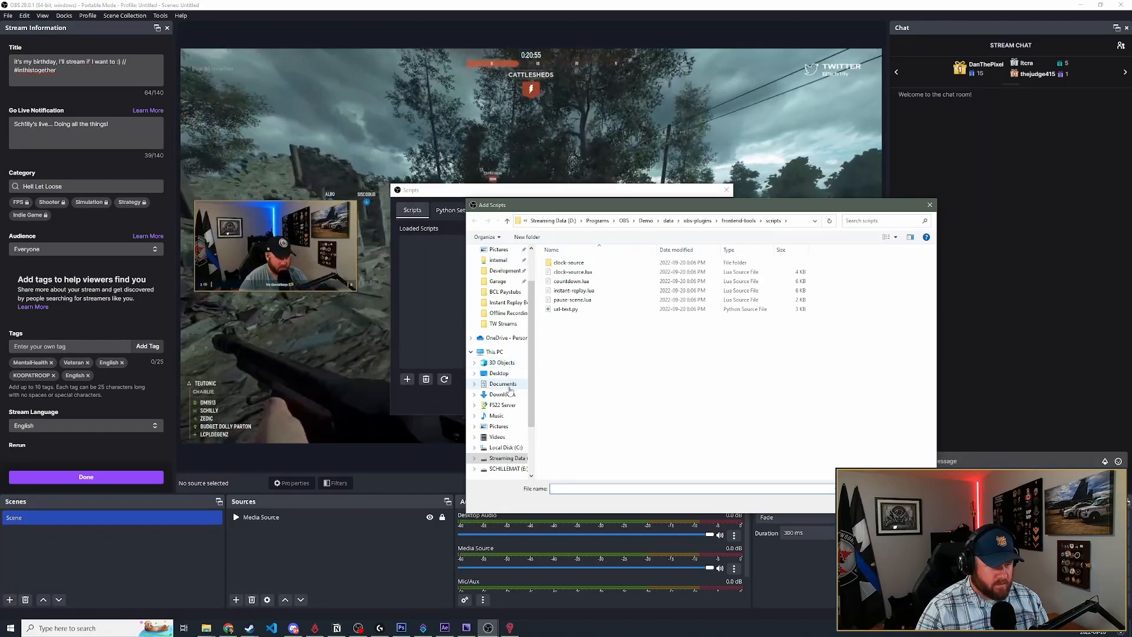
click(499, 373)
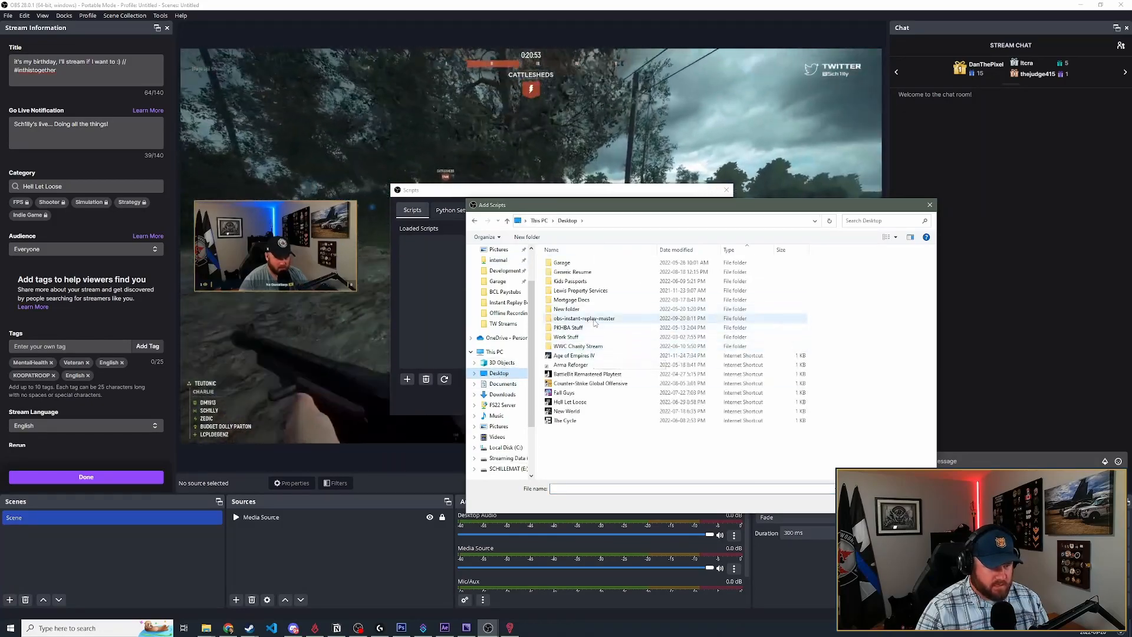
double_click(584, 318)
double_click(578, 290)
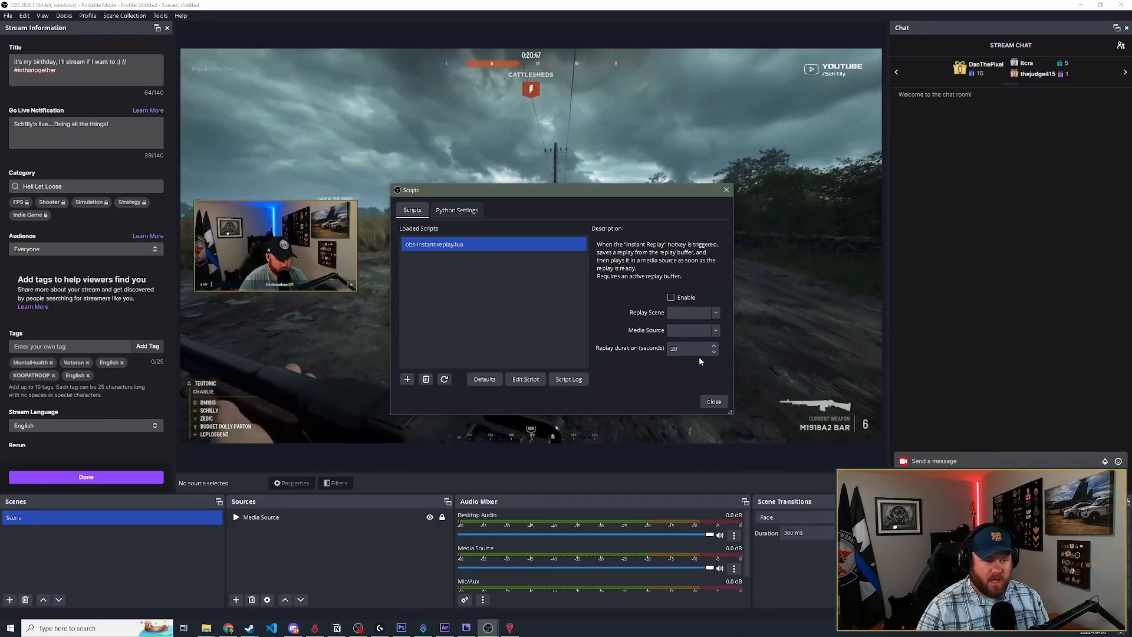
- Set the instant replay script's replay duration to 30 seconds and close the script settings
drag(685, 348, 553, 342)
text(30)
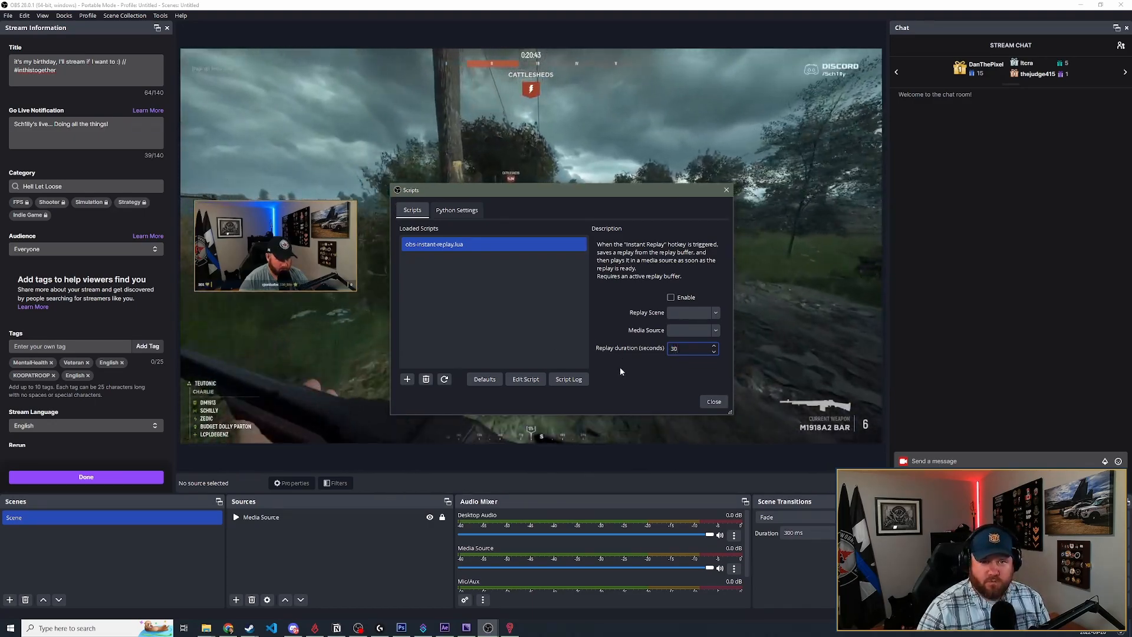
click(610, 366)
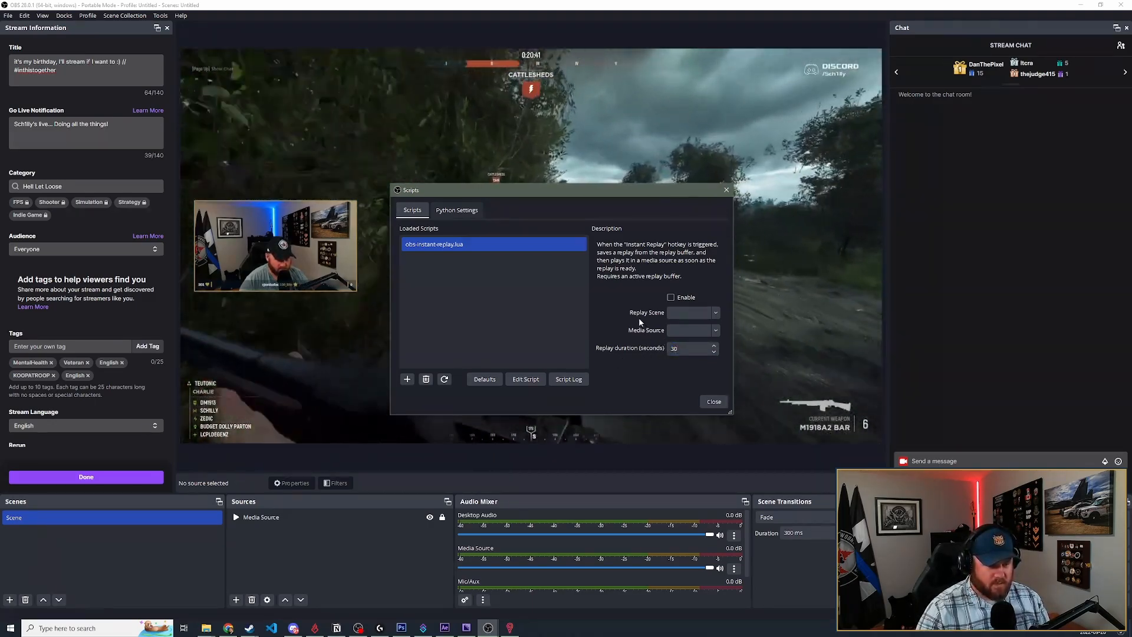
click(713, 403)
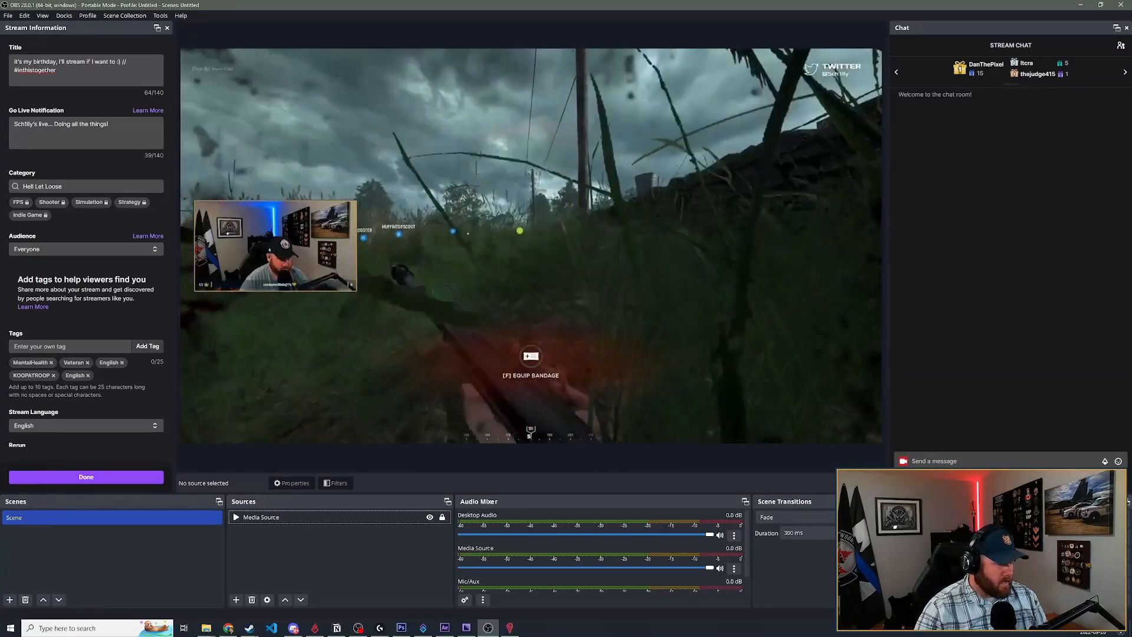
- Create a new scene named Replay
click(9, 600)
text(Replay)
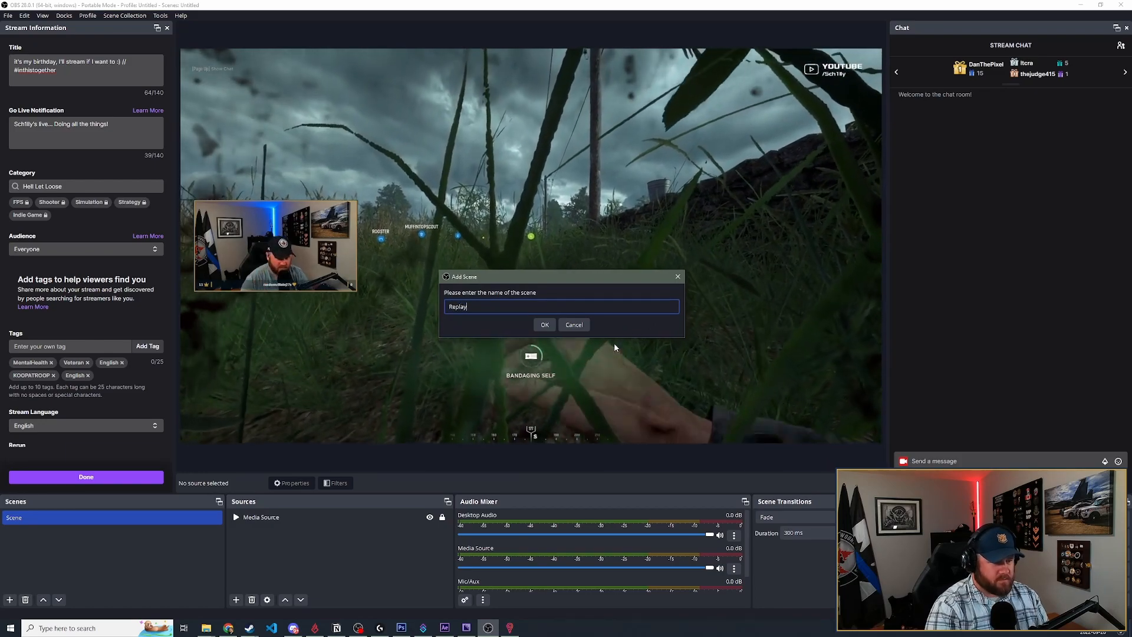
key(Return)
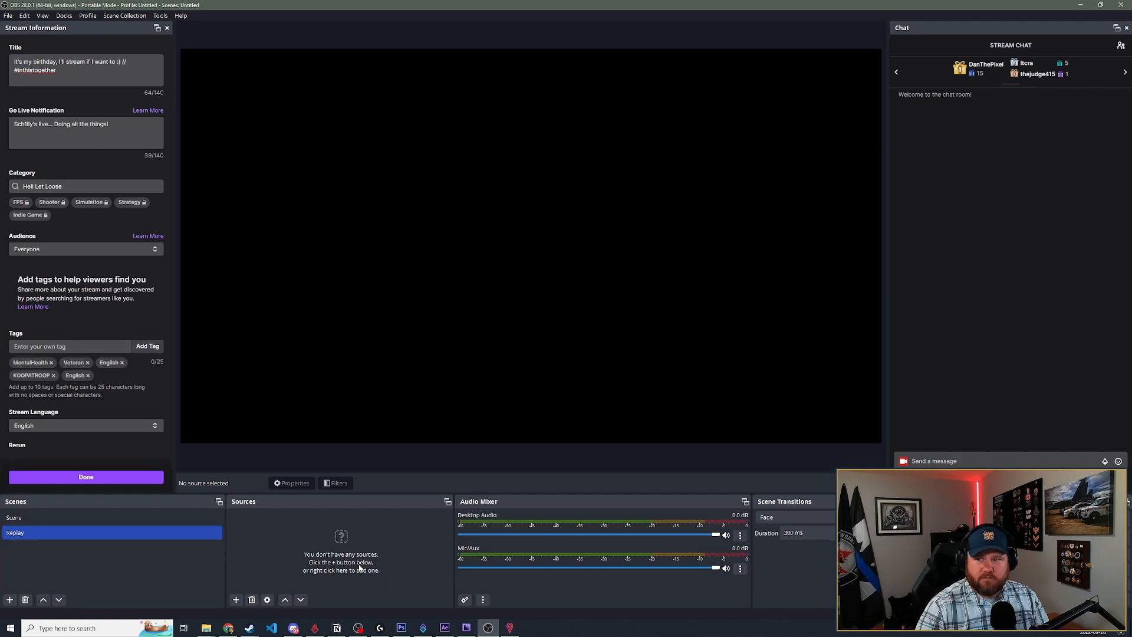
- Add a new media source named Replay Overlay to the Replay scene
click(236, 599)
click(323, 490)
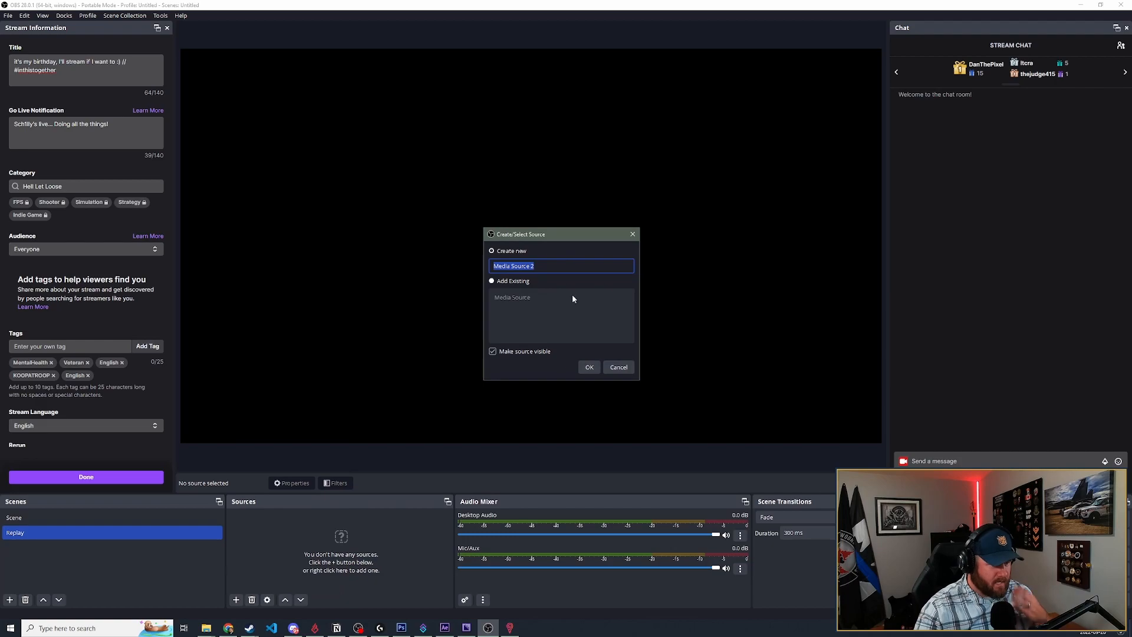
text(Replay Overt)
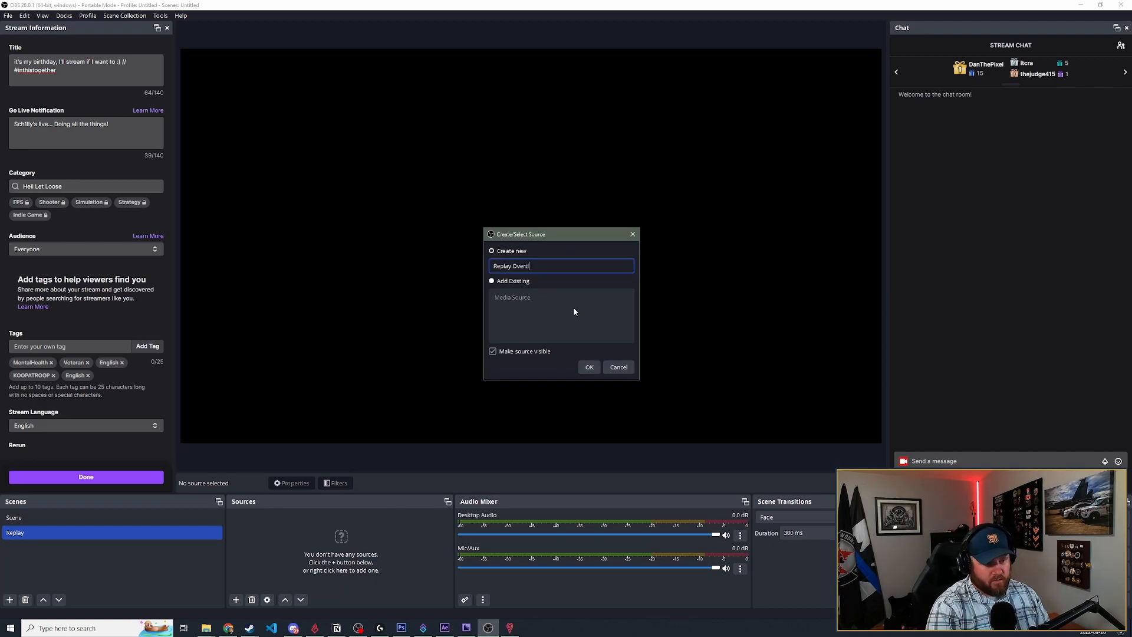
key(BackSpace)
text(lay)
key(Return)
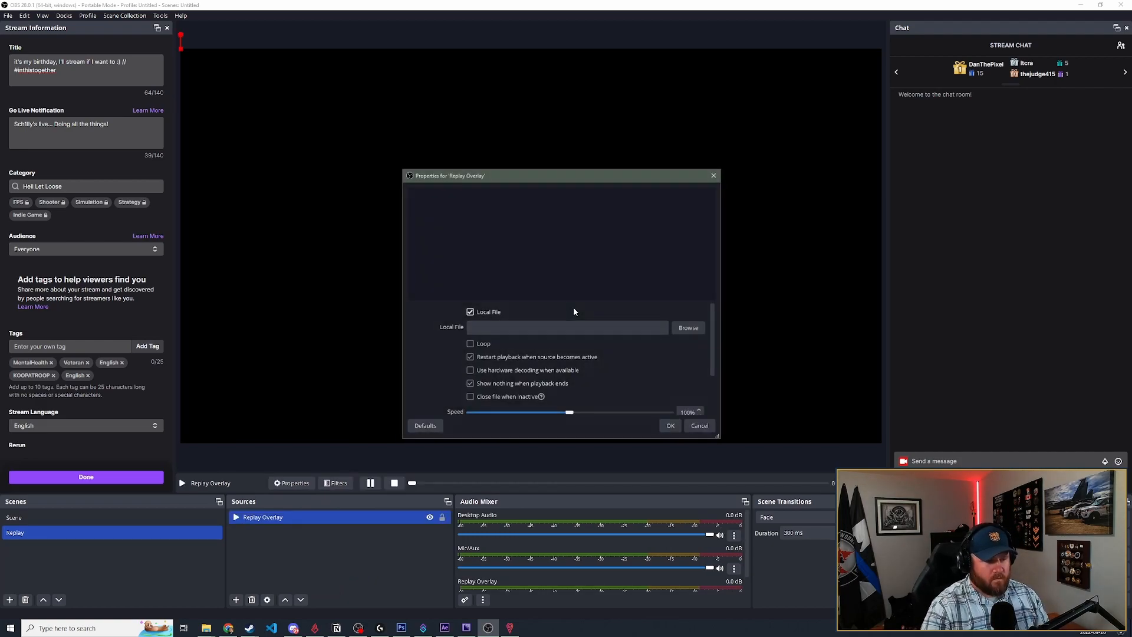
- Load Instant Replay Border - No Logo.webm from the Instant Replay Border folder into the Replay Overlay source and apply its properties
click(695, 332)
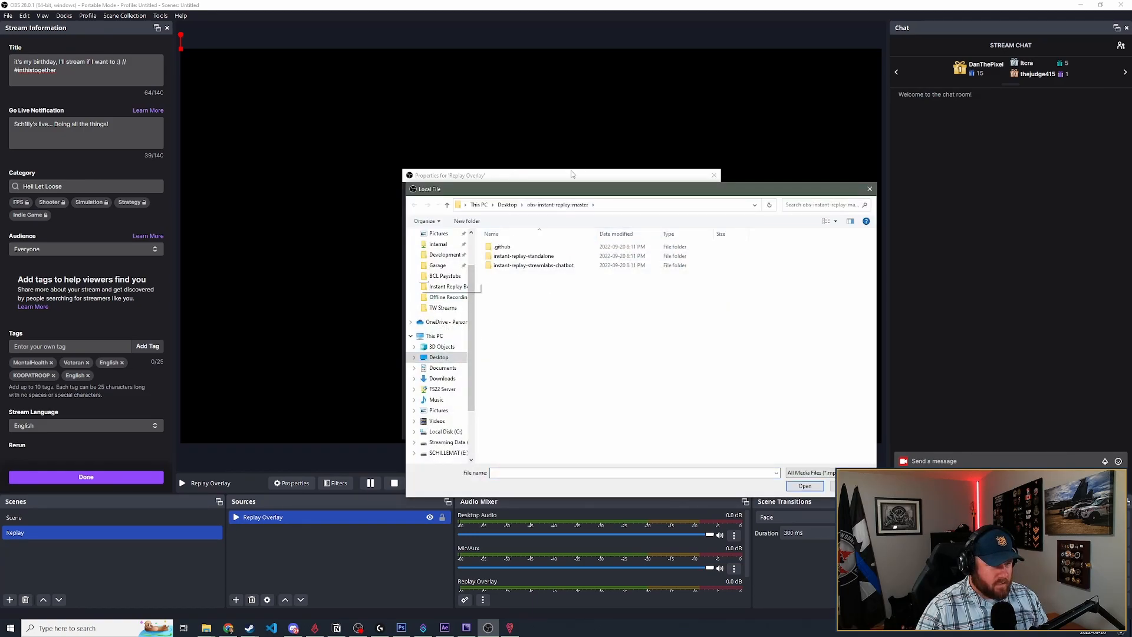
drag(573, 189, 0, 261)
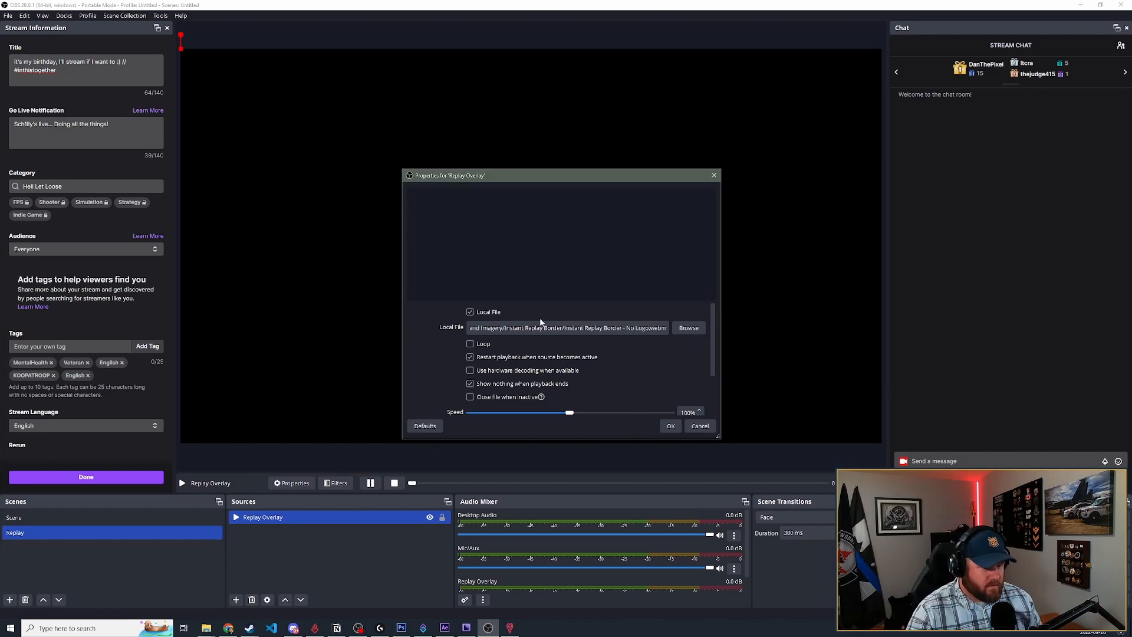
click(669, 427)
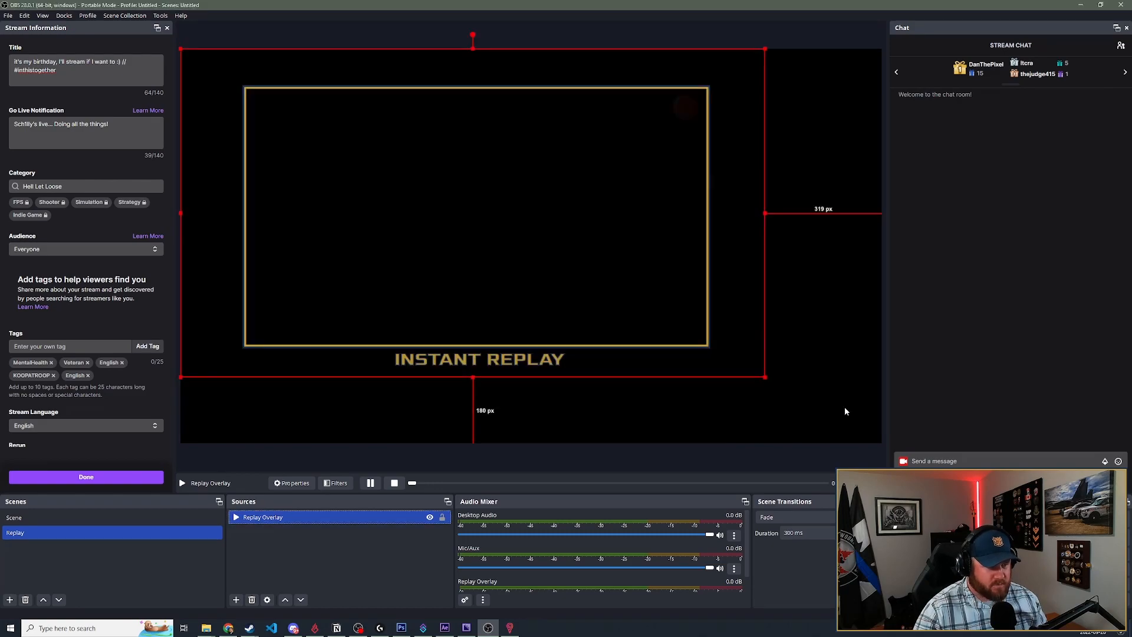
- Fit the Replay Overlay source to the screen and lock it
right_click(668, 267)
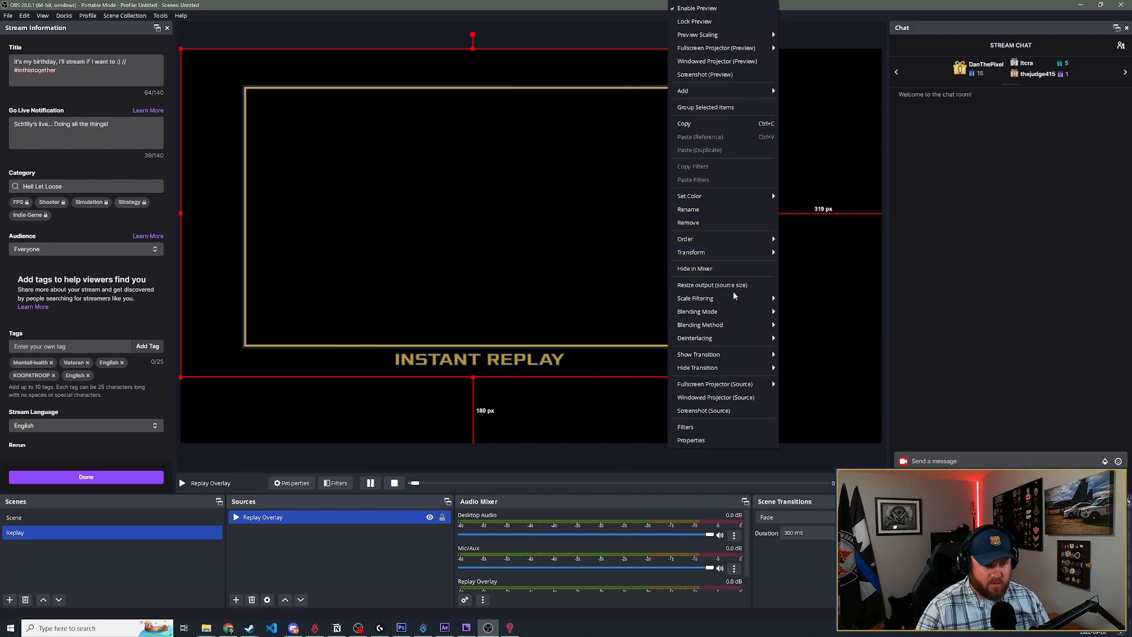
mouse_move(733, 260)
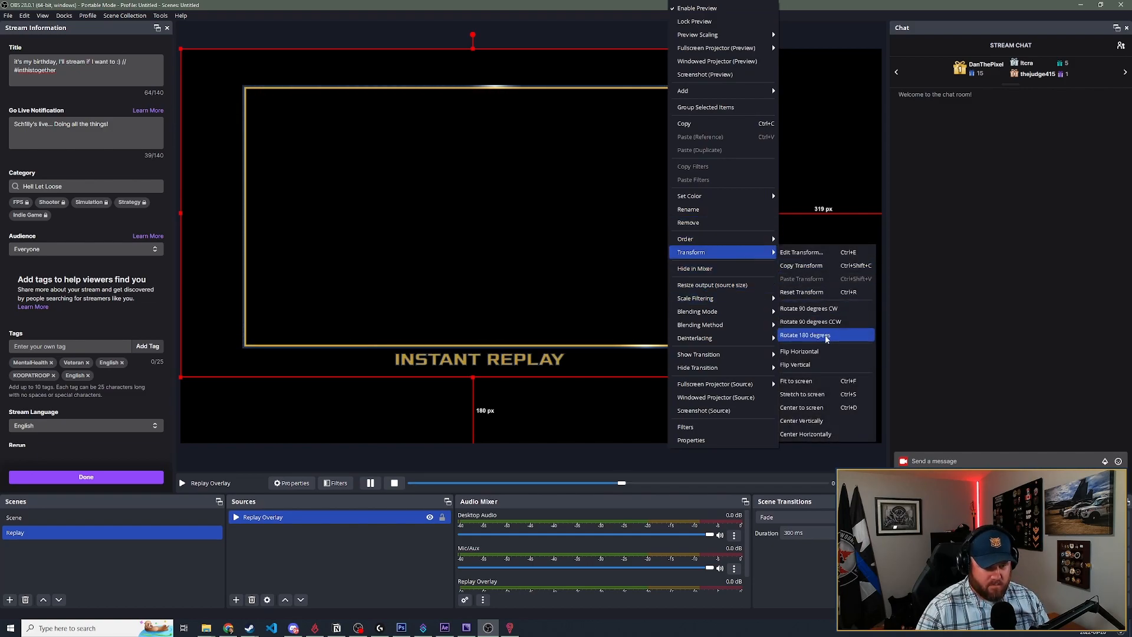
click(828, 387)
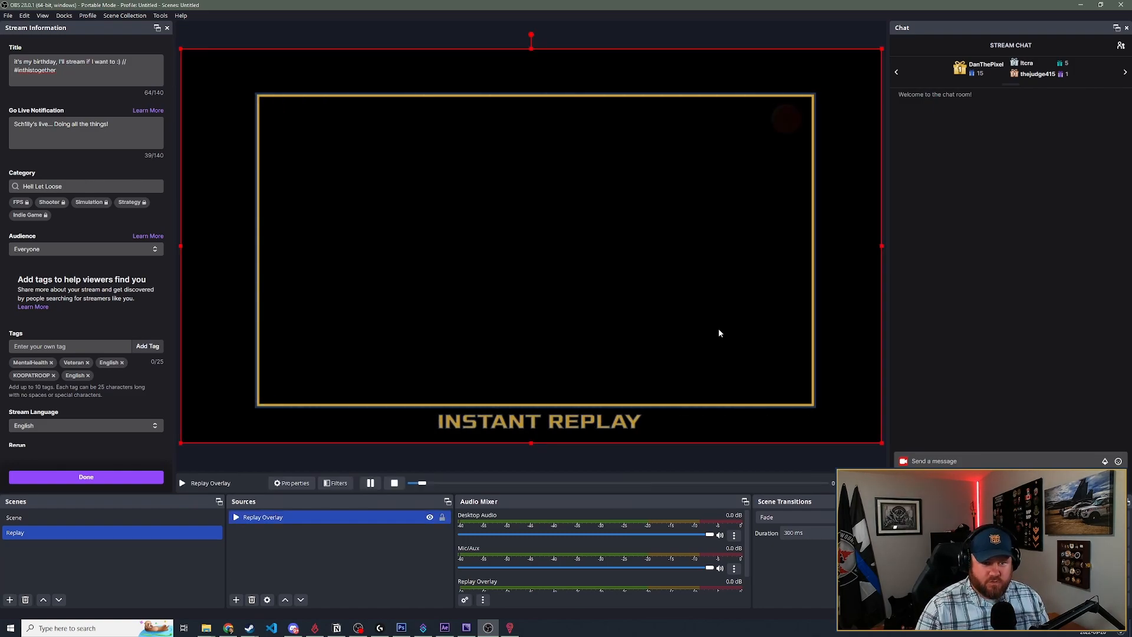
click(713, 37)
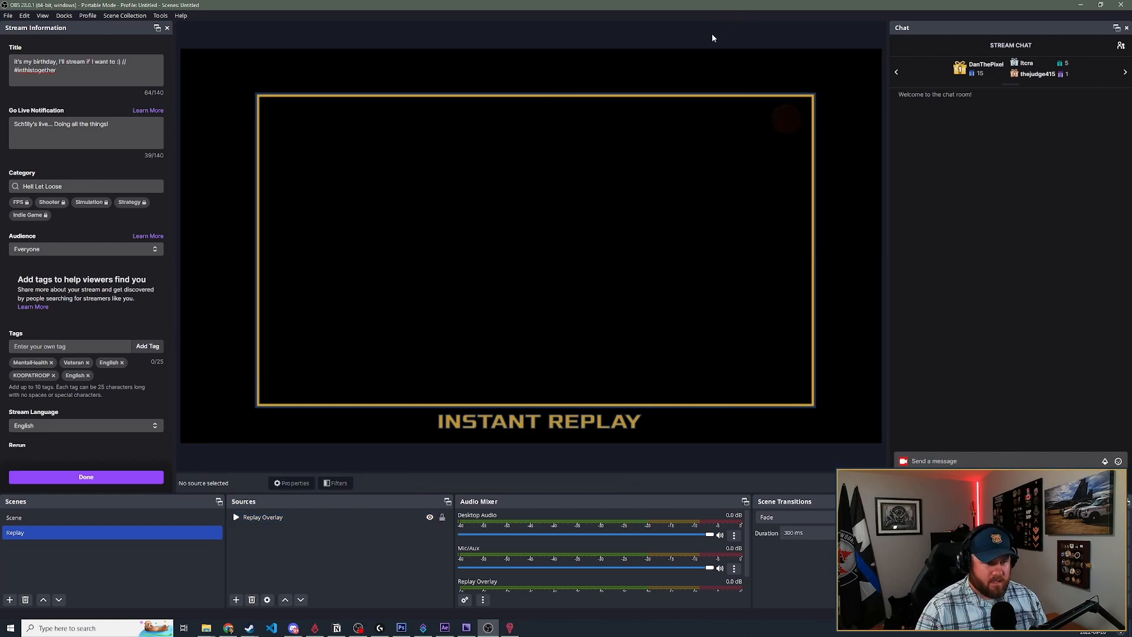
click(582, 194)
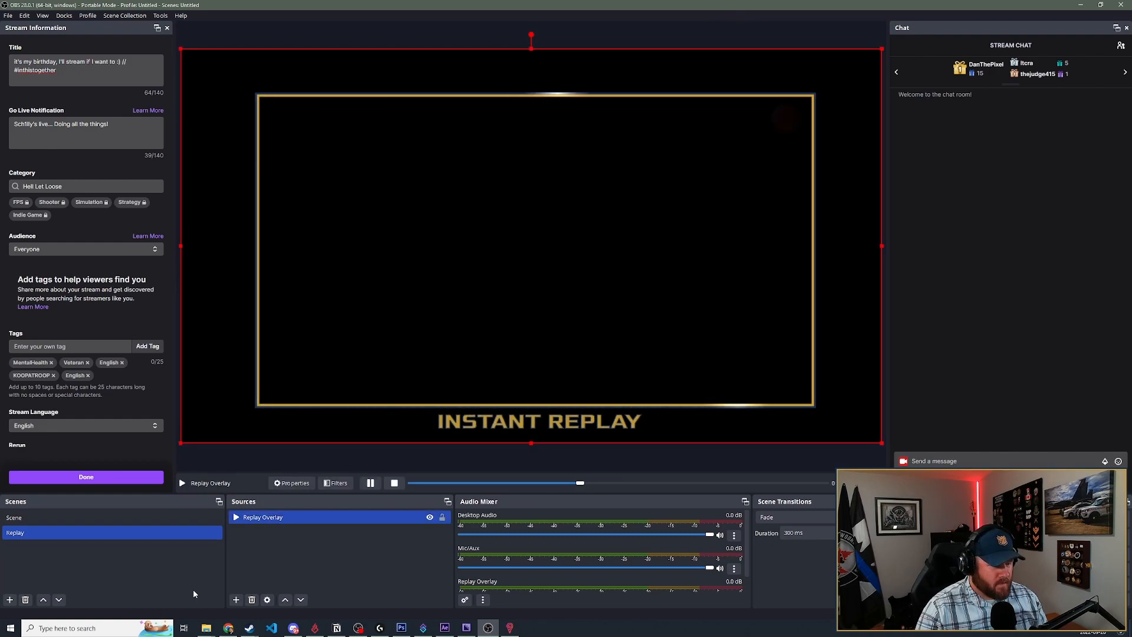
click(442, 518)
click(363, 551)
- Add a media source named Replay Video to the Replay scene and place it beneath Replay Overlay
click(236, 599)
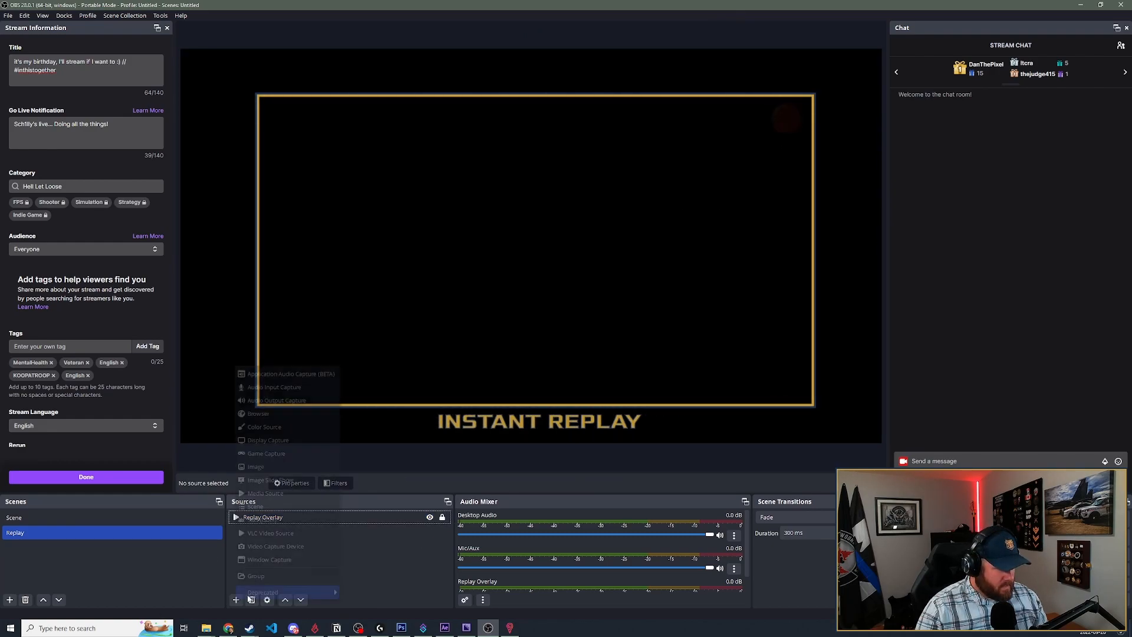
click(267, 494)
text(Replay Video)
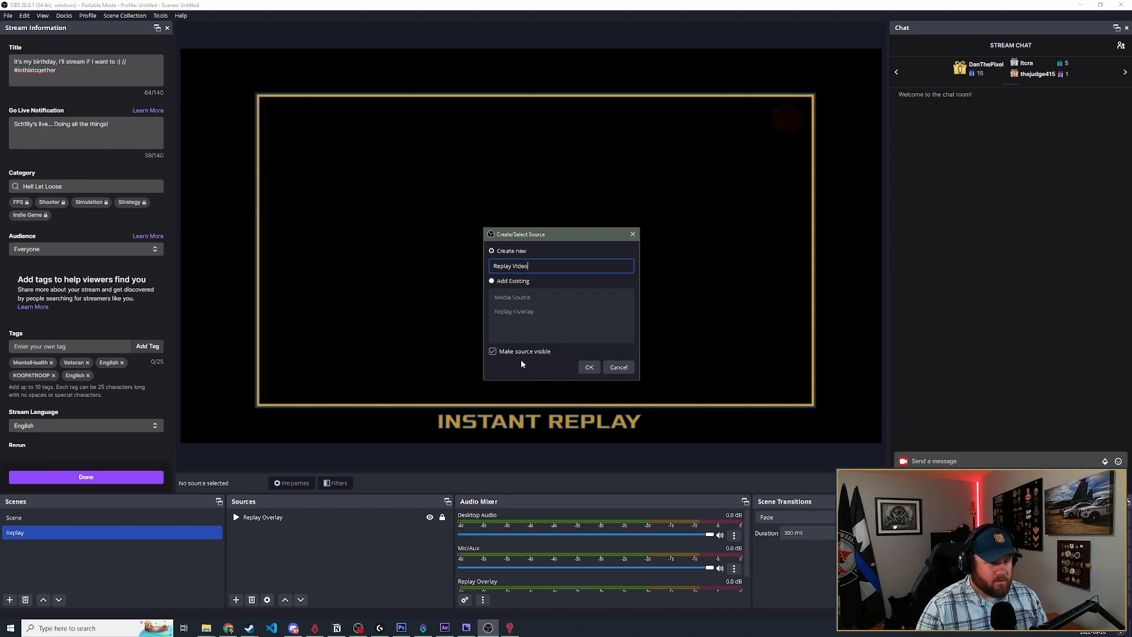
click(589, 367)
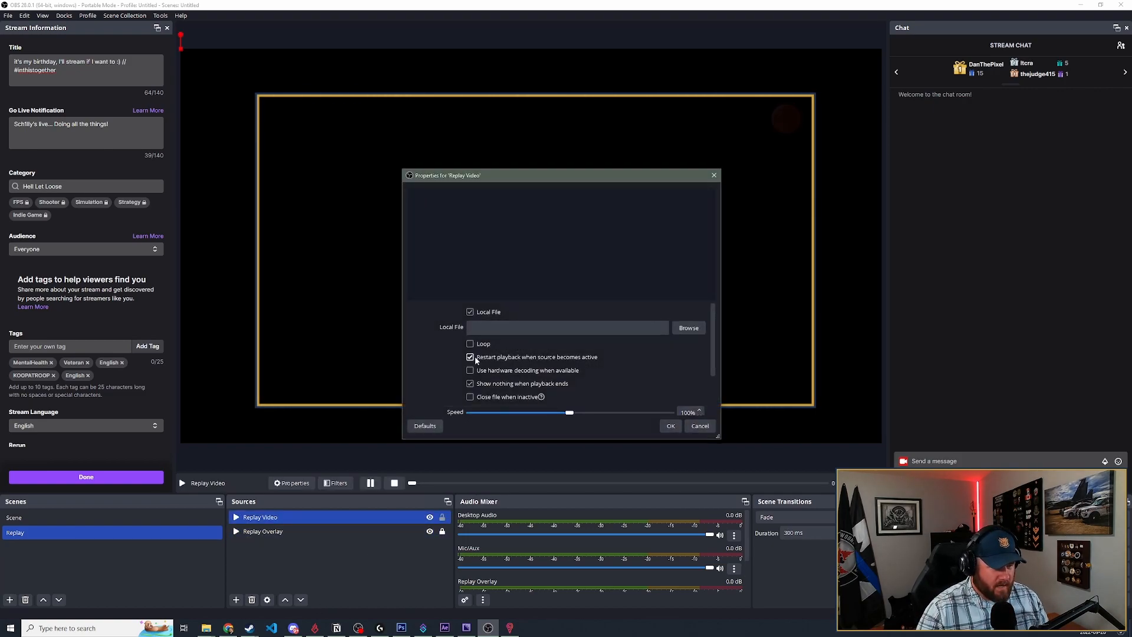
click(670, 426)
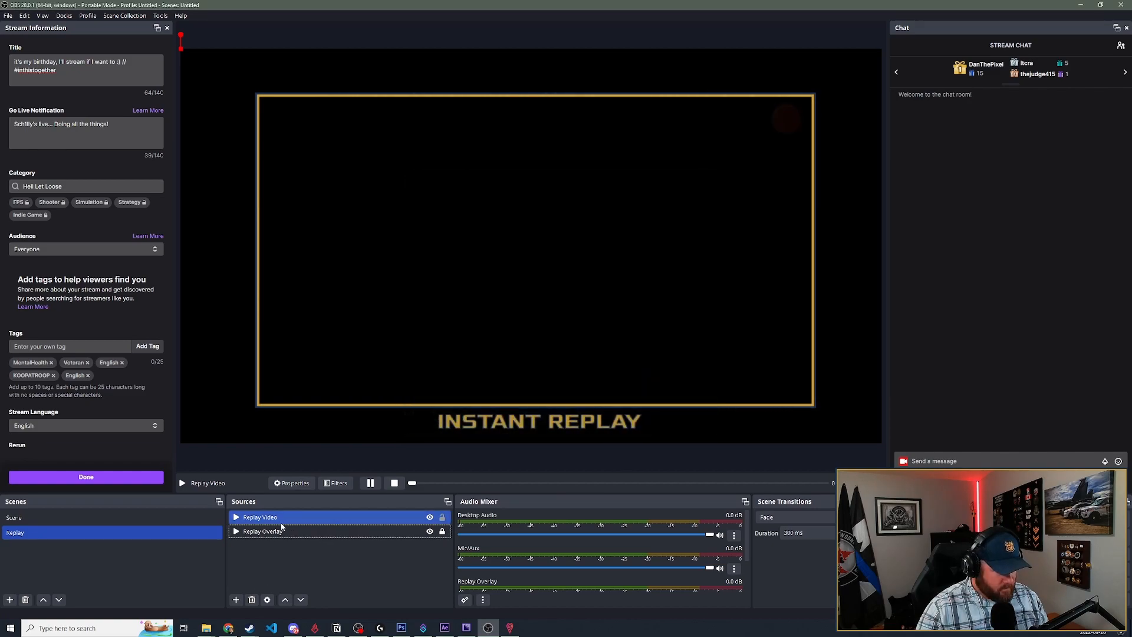
drag(281, 520, 284, 553)
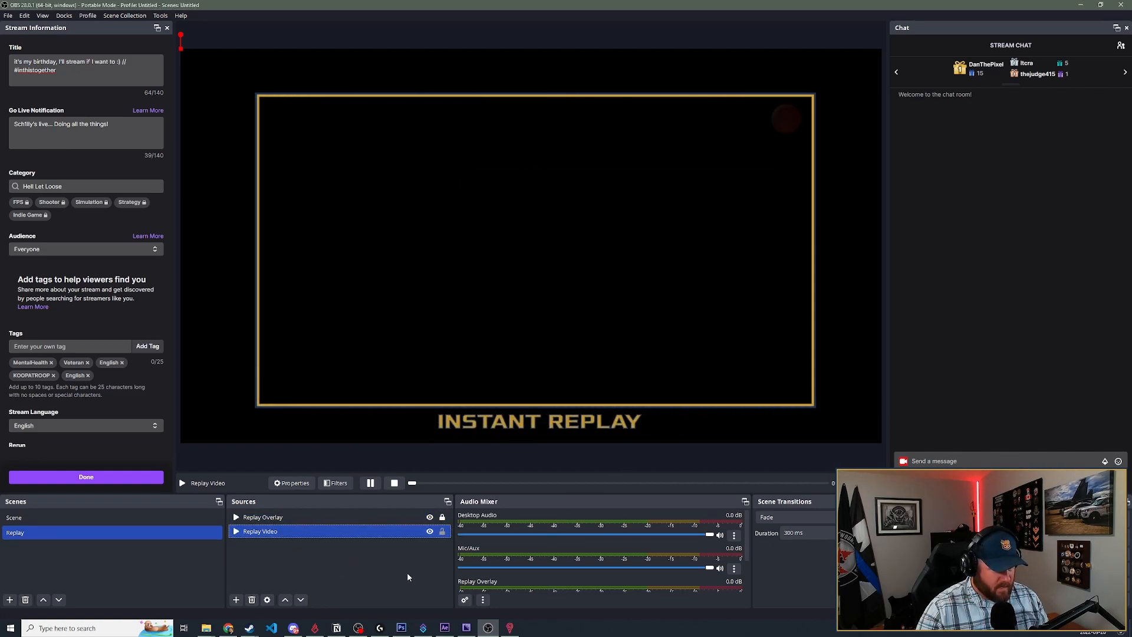
double_click(369, 533)
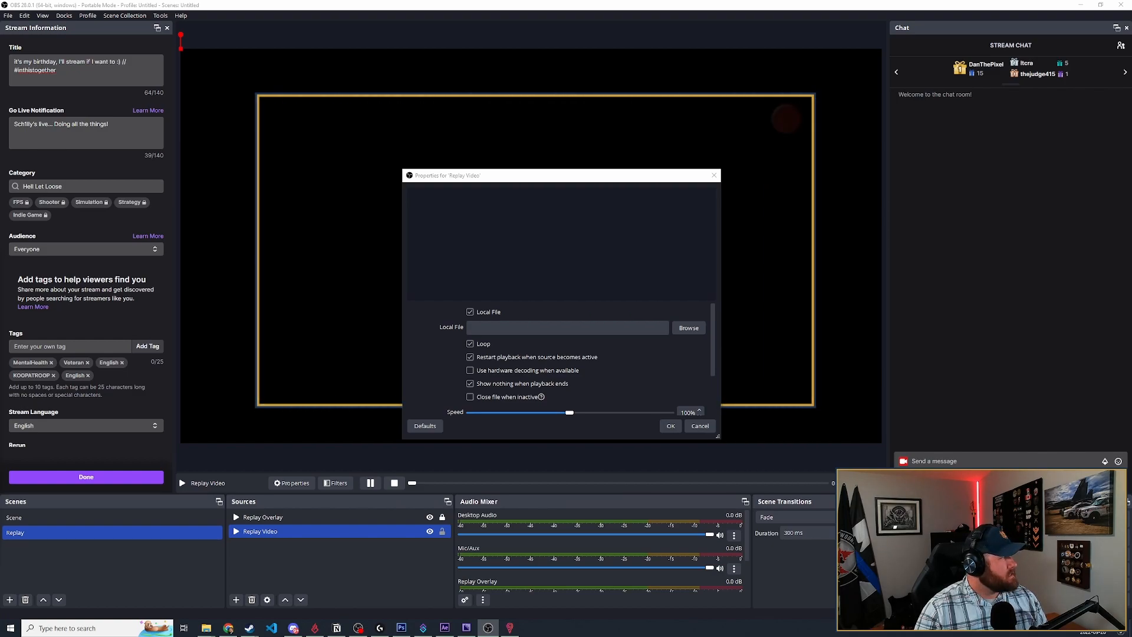
key(Return)
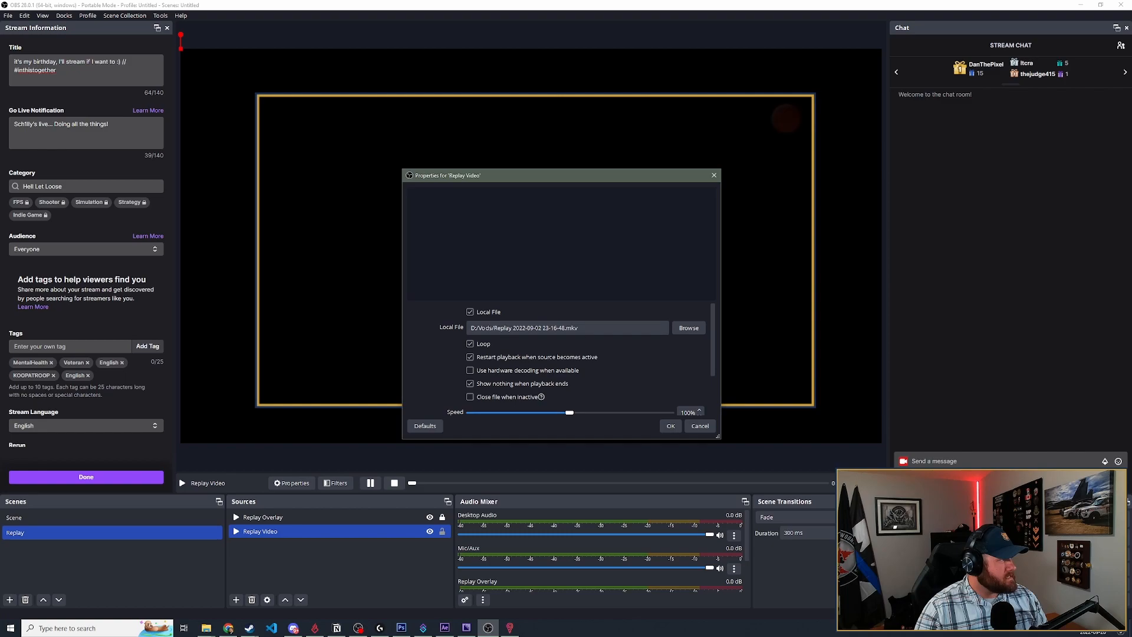
click(673, 426)
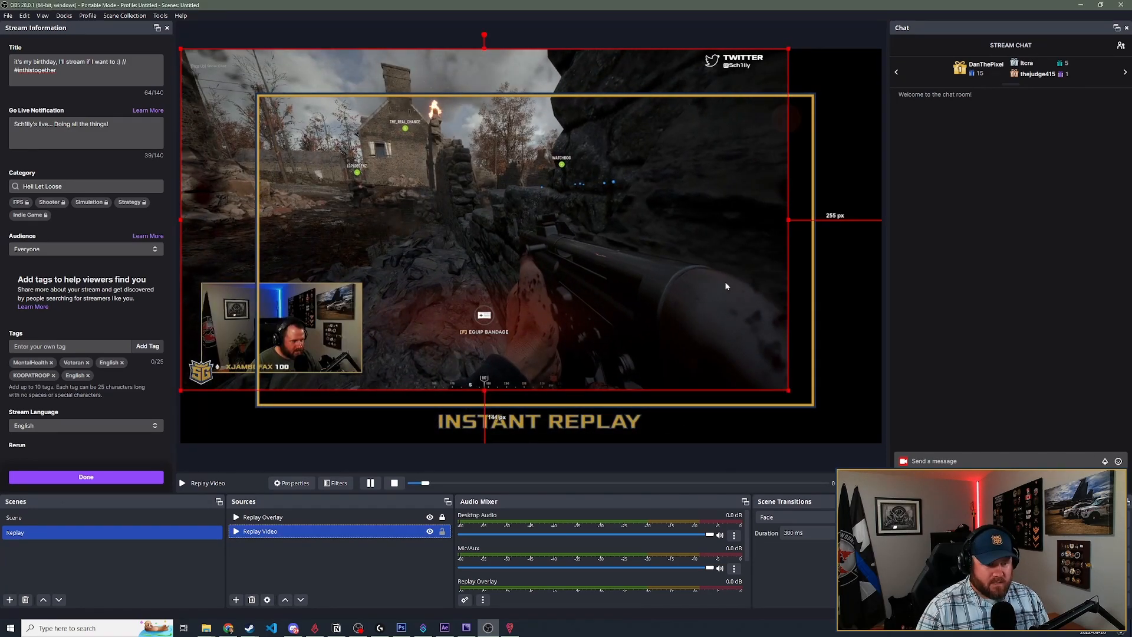
- Move and scale the Replay Video source to fill the overlay's gold frame, and lock it
drag(653, 71, 730, 112)
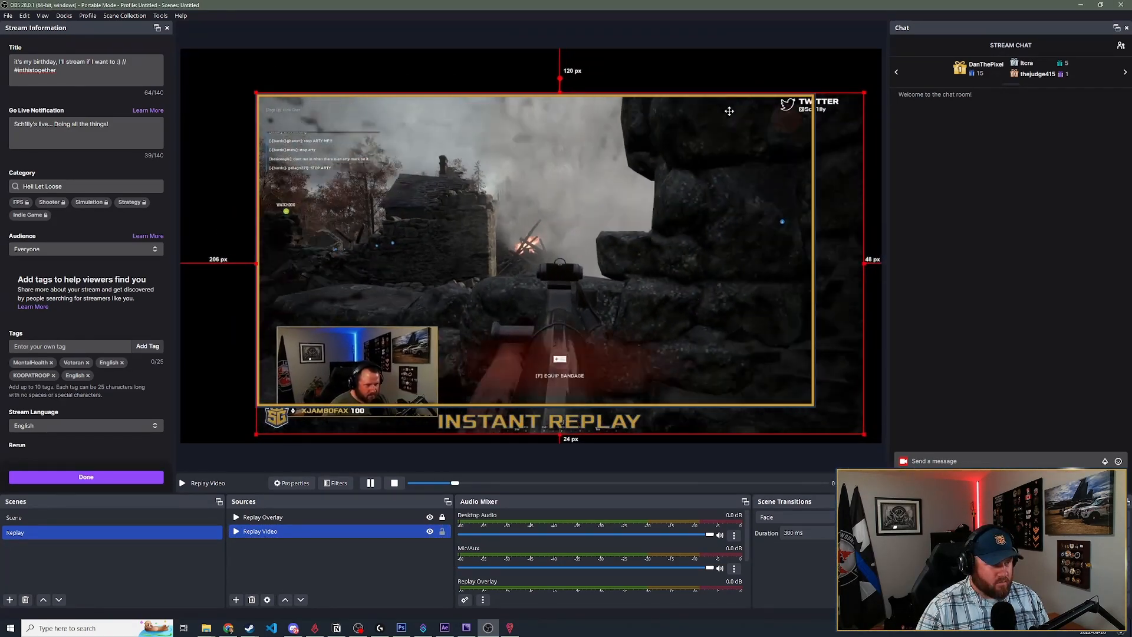
drag(257, 95, 435, 163)
drag(635, 230, 521, 161)
drag(746, 368, 816, 390)
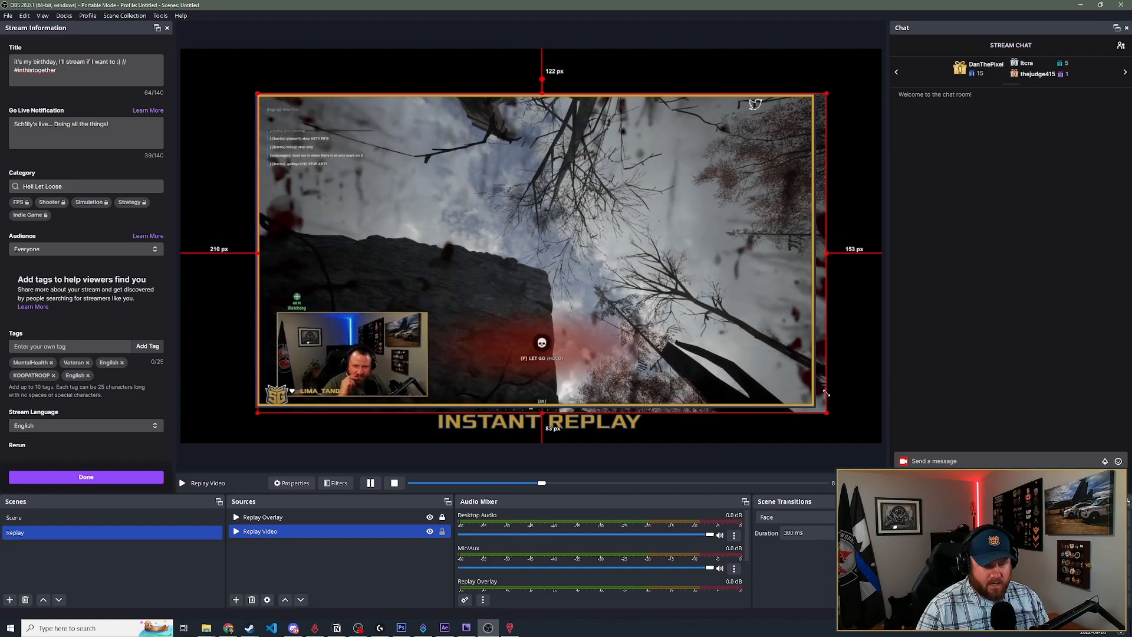
click(861, 403)
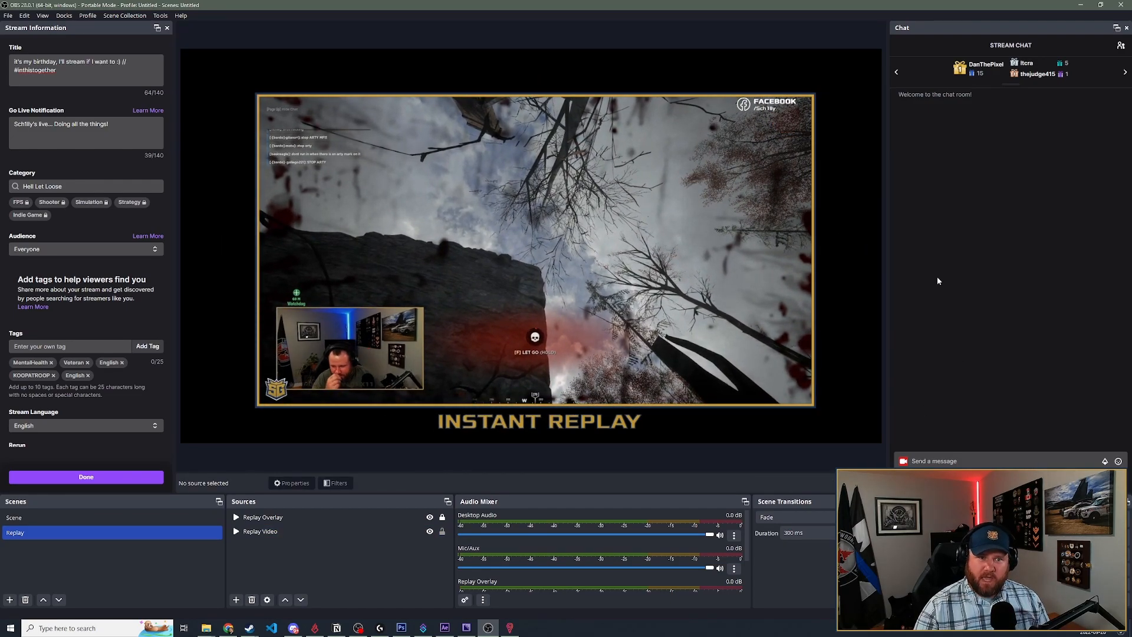
click(411, 517)
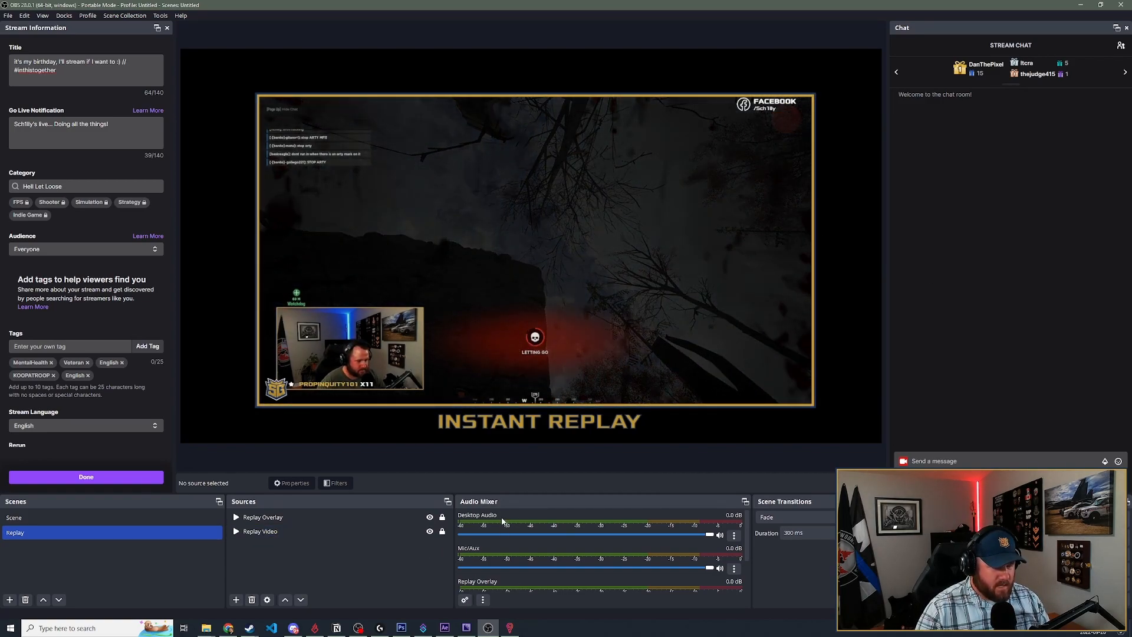
- Review the Replay Video properties, and hide both the Replay Video and Replay Overlay sources
double_click(366, 530)
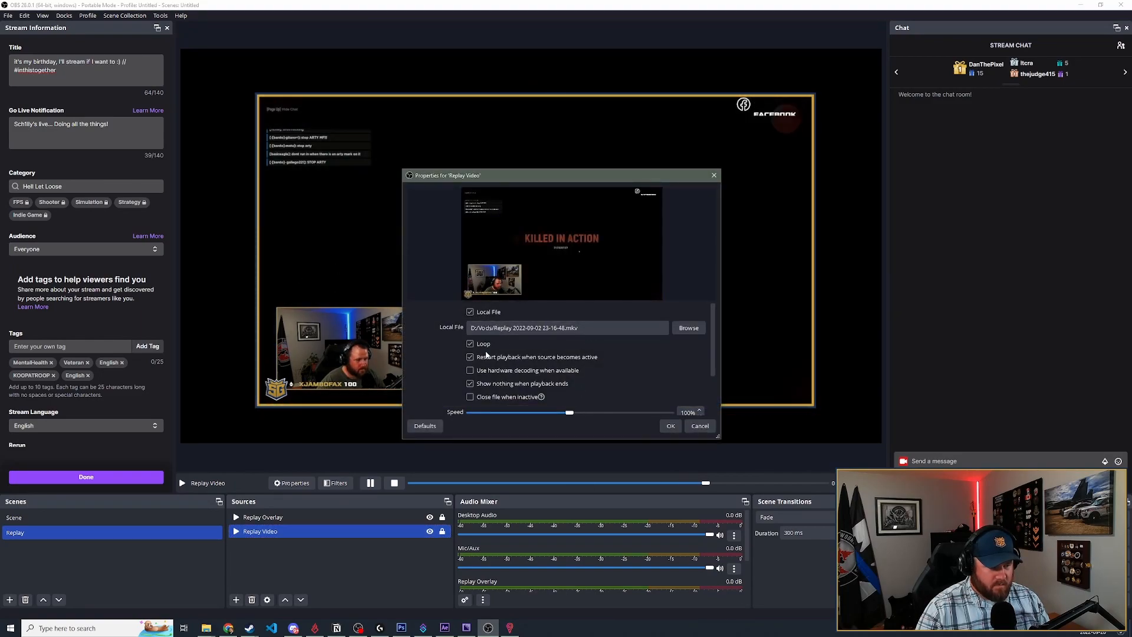
click(670, 427)
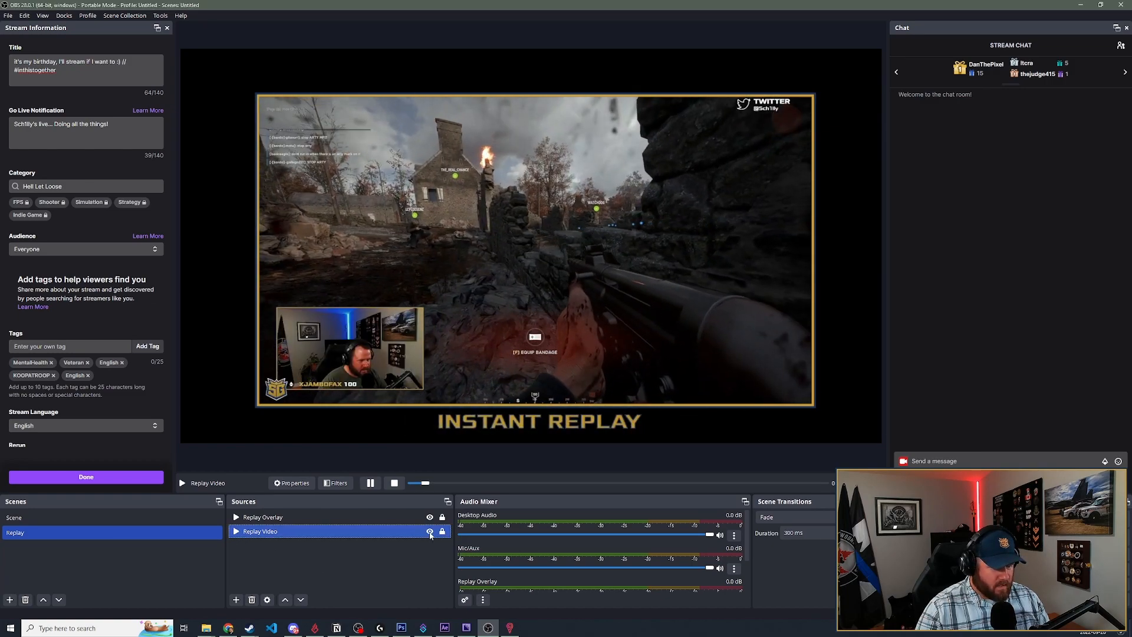
click(430, 532)
click(430, 517)
click(411, 569)
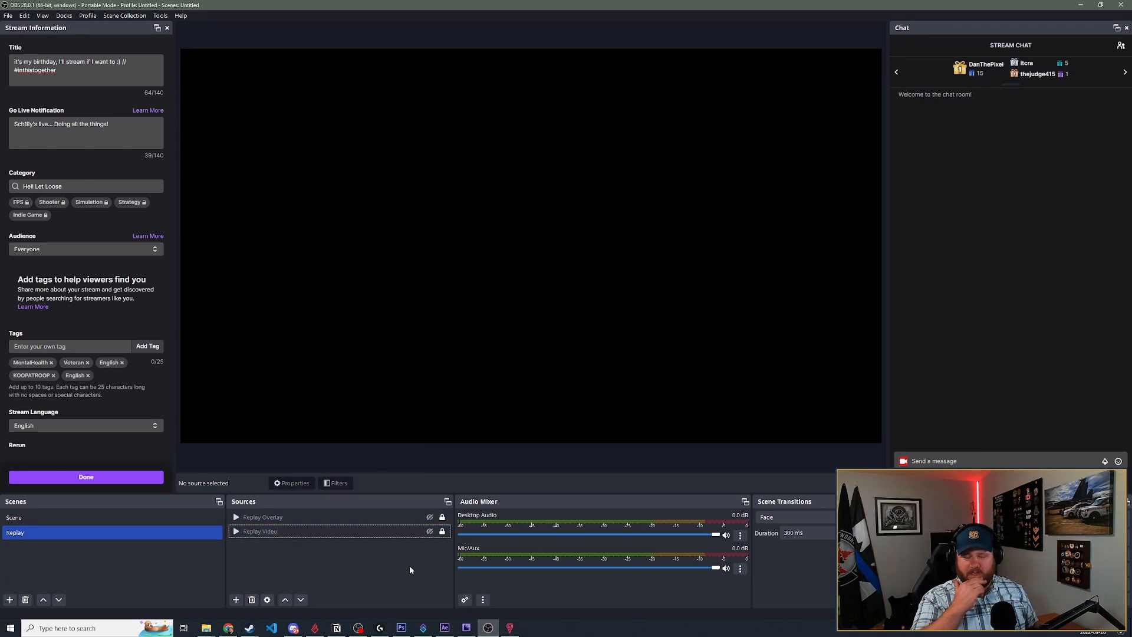
- Set the show transition of both Replay Overlay and Replay Video to Fade
click(312, 517)
right_click(313, 518)
mouse_move(373, 424)
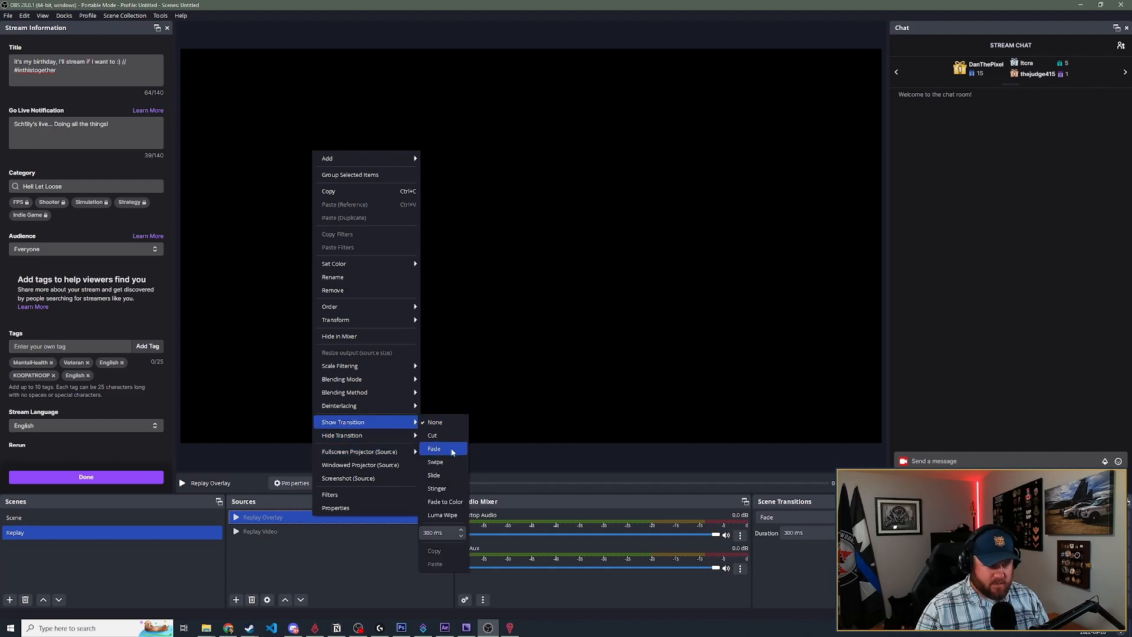
click(452, 451)
right_click(349, 531)
mouse_move(412, 442)
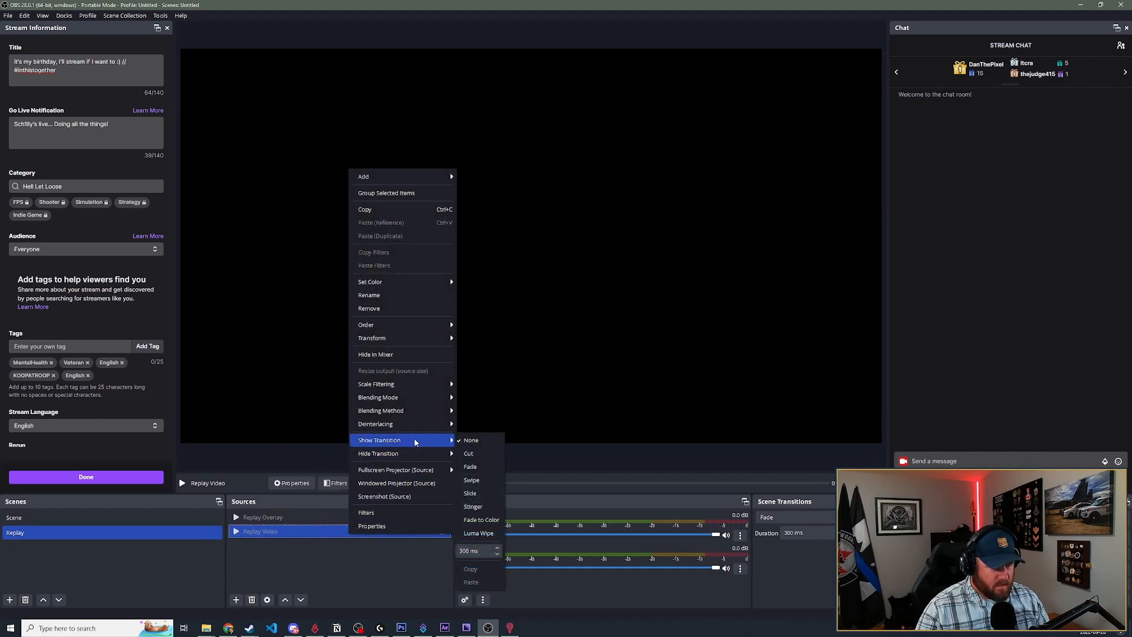
click(470, 466)
- Set the hide transition of both Replay Video and Replay Overlay to Fade
right_click(380, 528)
mouse_move(447, 438)
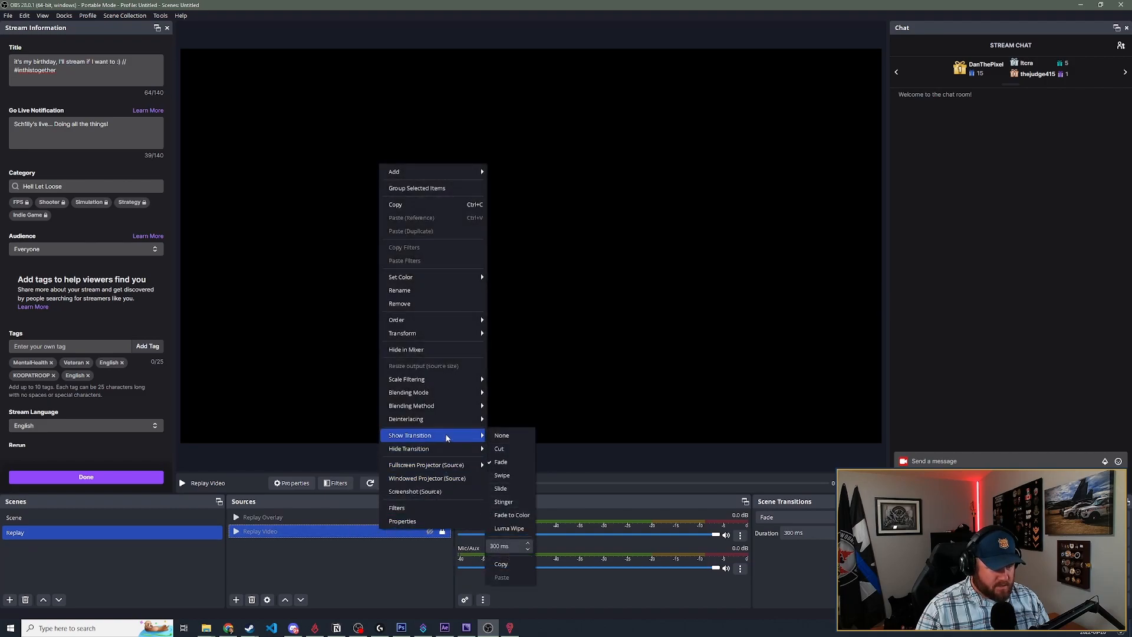
click(501, 475)
right_click(381, 518)
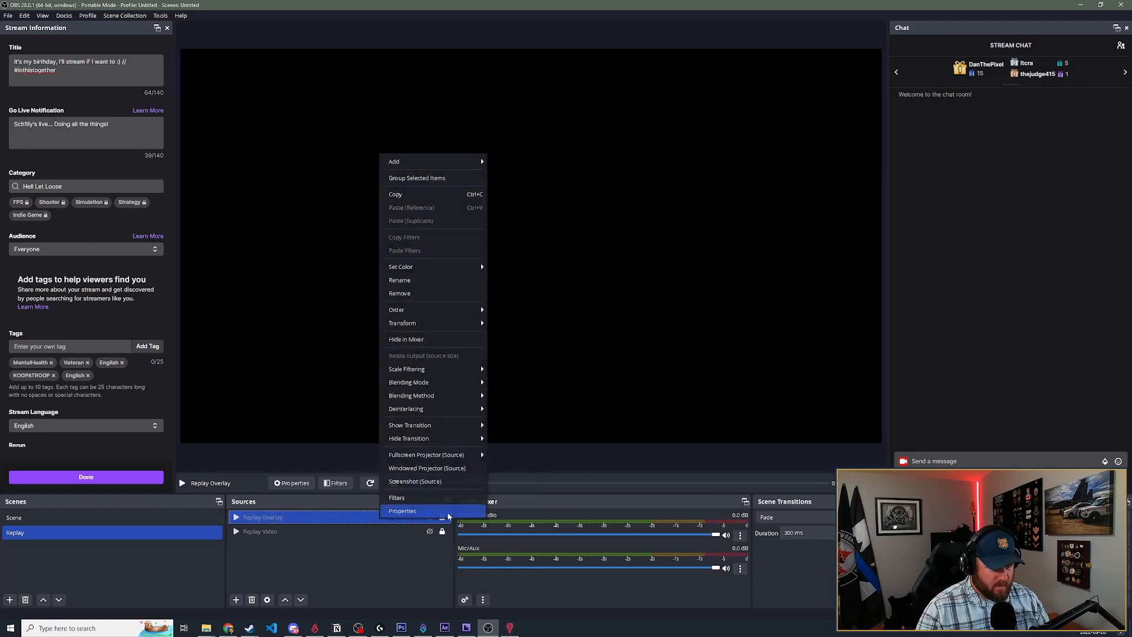
mouse_move(454, 438)
click(504, 467)
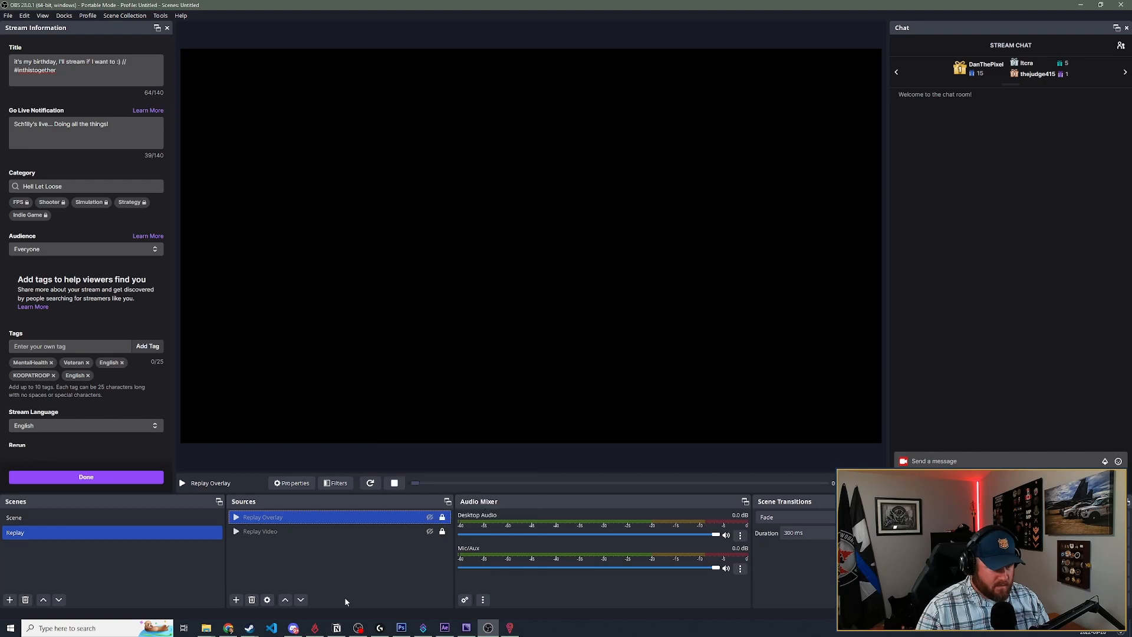
click(372, 573)
- Test the fade transitions by showing and hiding Replay Overlay and Replay Video in turn
click(430, 518)
click(430, 518)
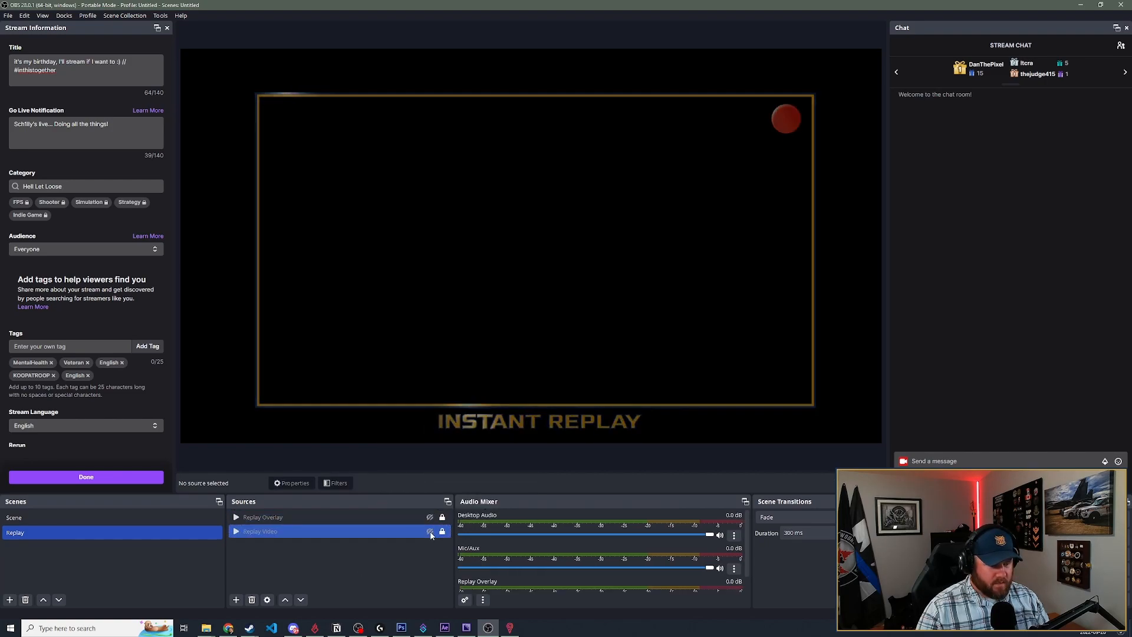
click(430, 533)
click(430, 532)
click(430, 518)
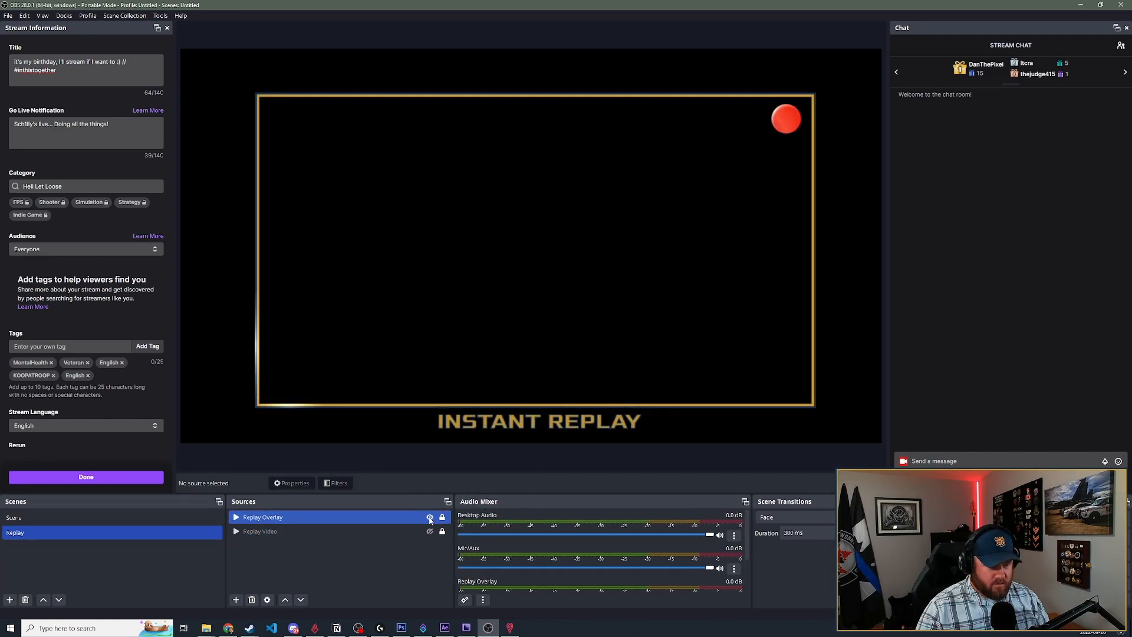
click(430, 518)
click(429, 532)
click(429, 531)
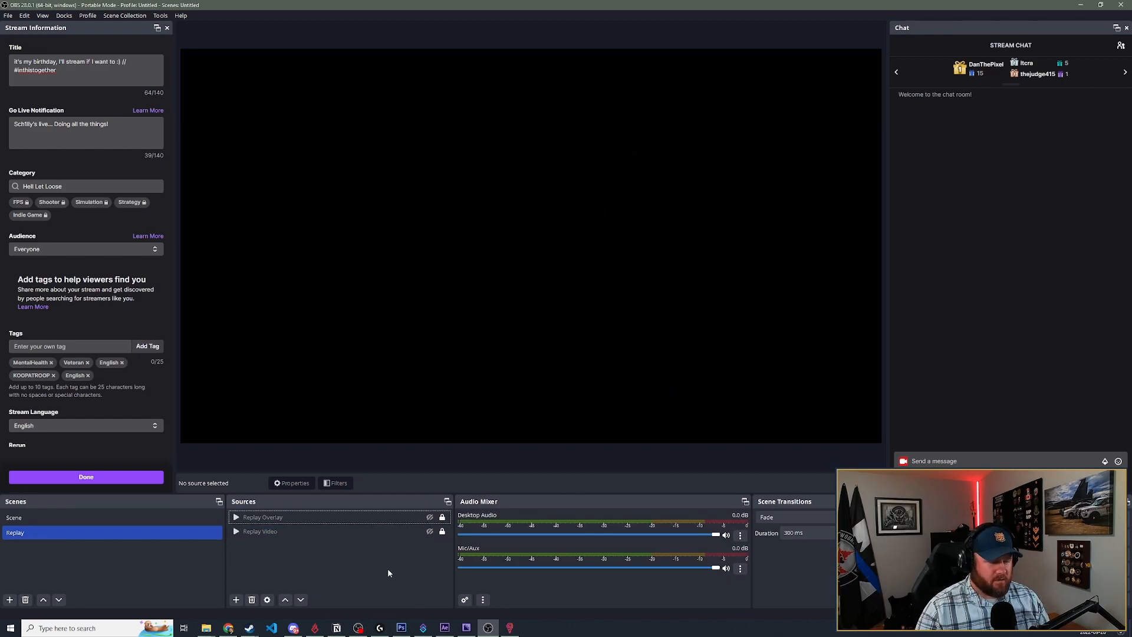
- Switch to the scene named Scene, review its Media Source properties, and skip the playback ahead to the gameplay footage
click(48, 517)
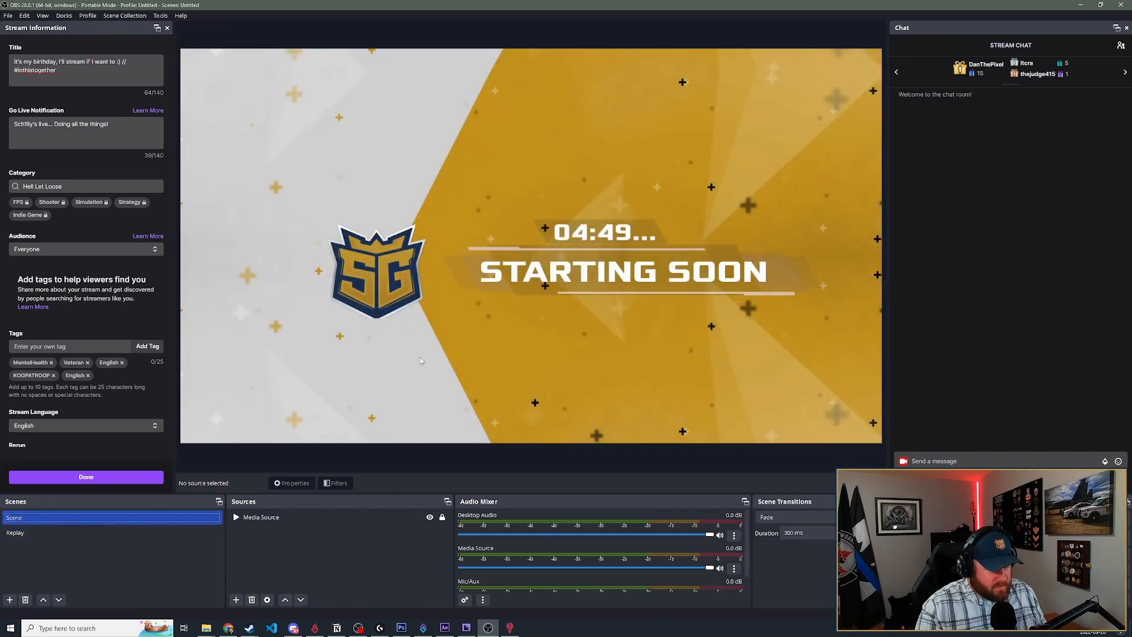
double_click(356, 519)
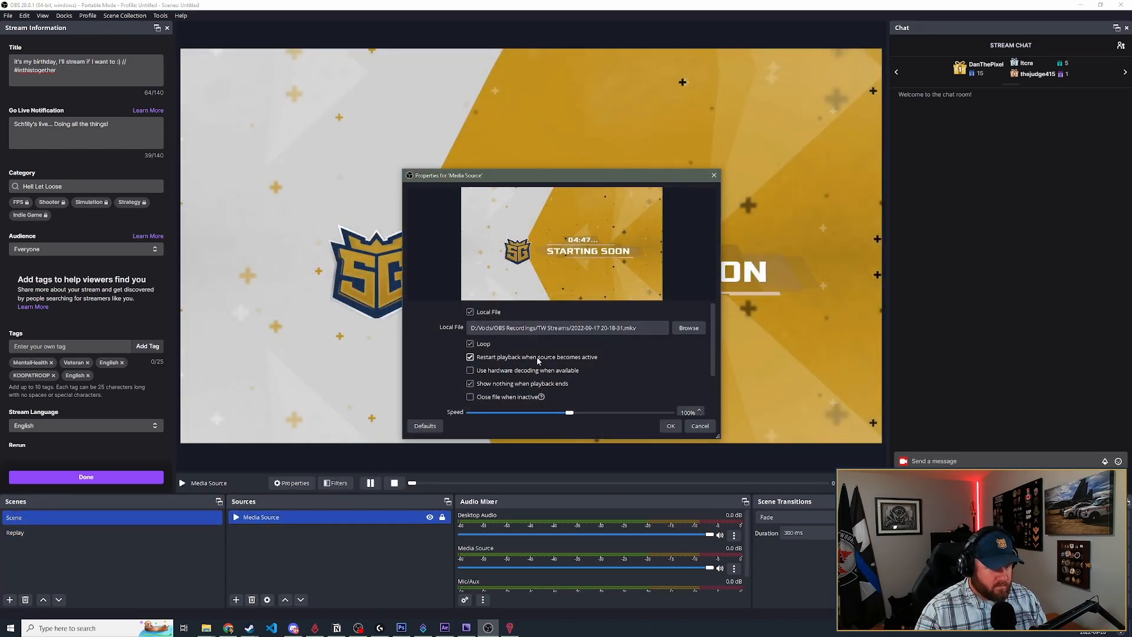
click(671, 425)
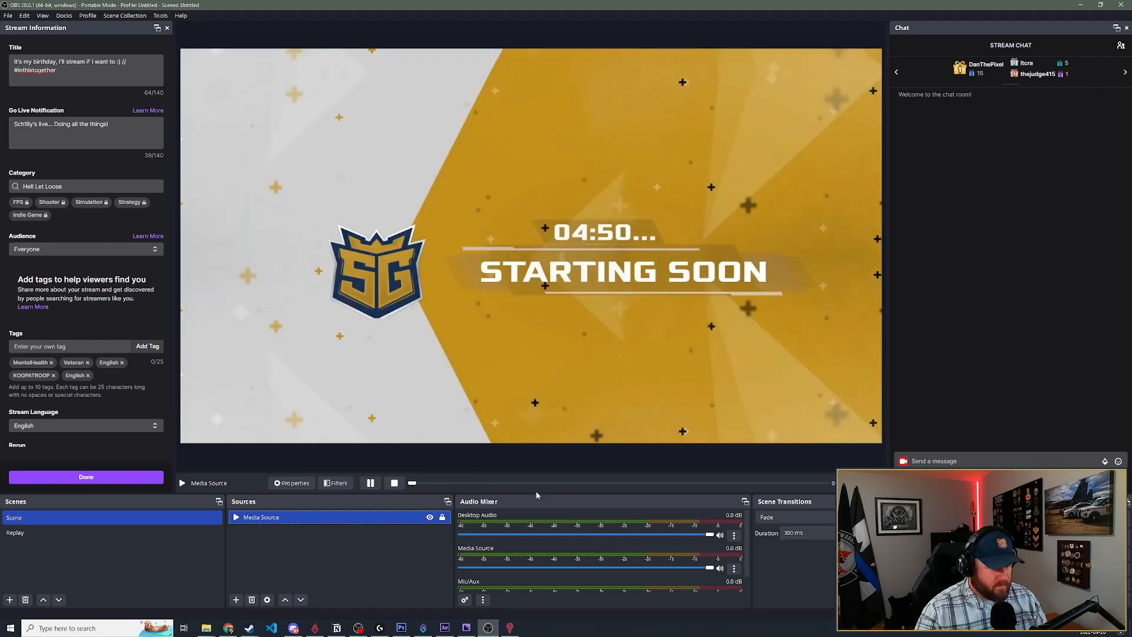
click(520, 483)
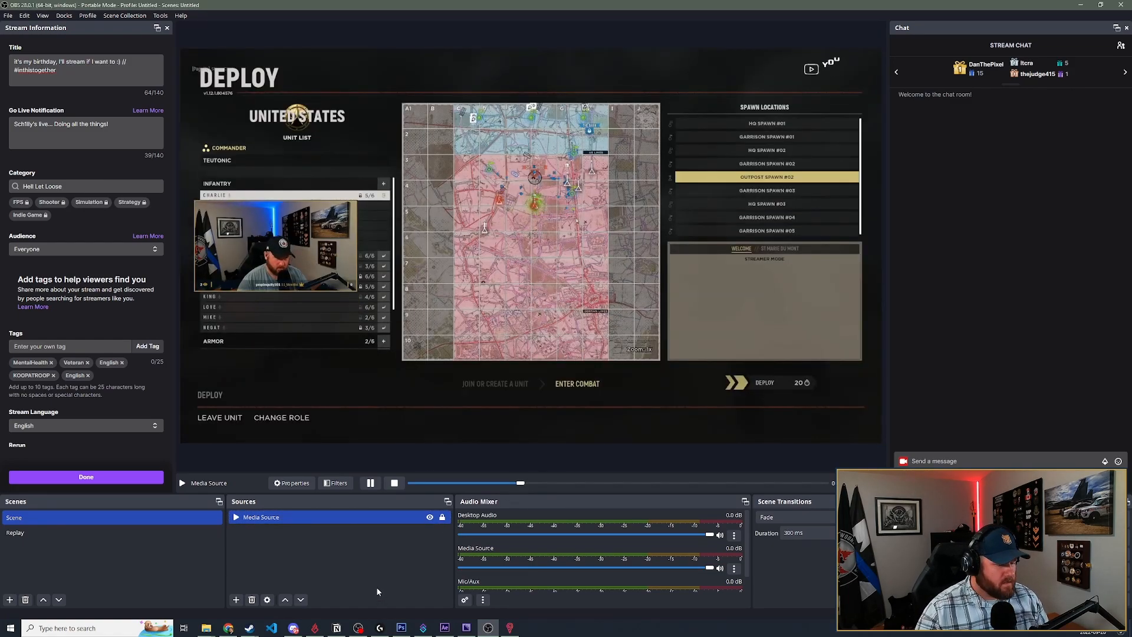
click(330, 553)
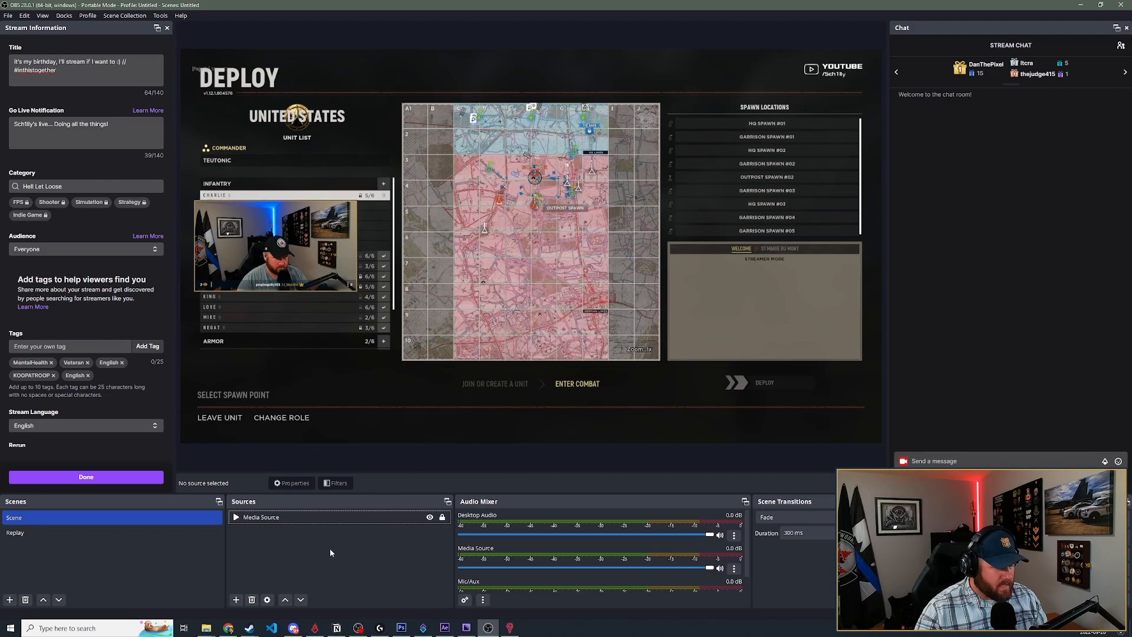
- Rename the Media Source in the scene named Scene to Gameplay
click(278, 519)
right_click(270, 518)
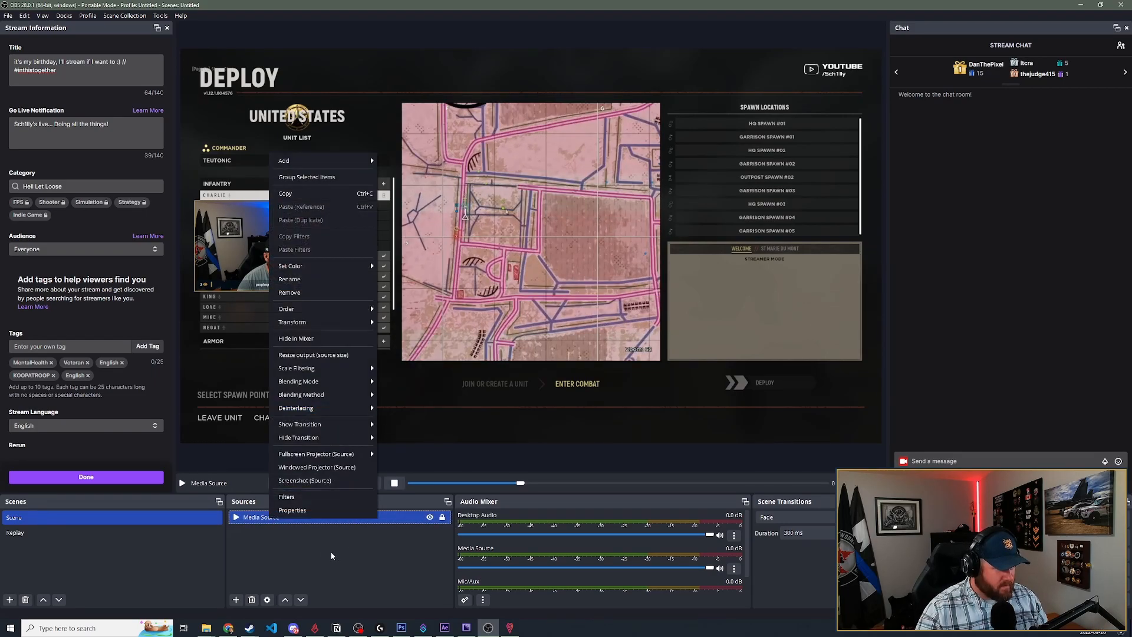
click(328, 289)
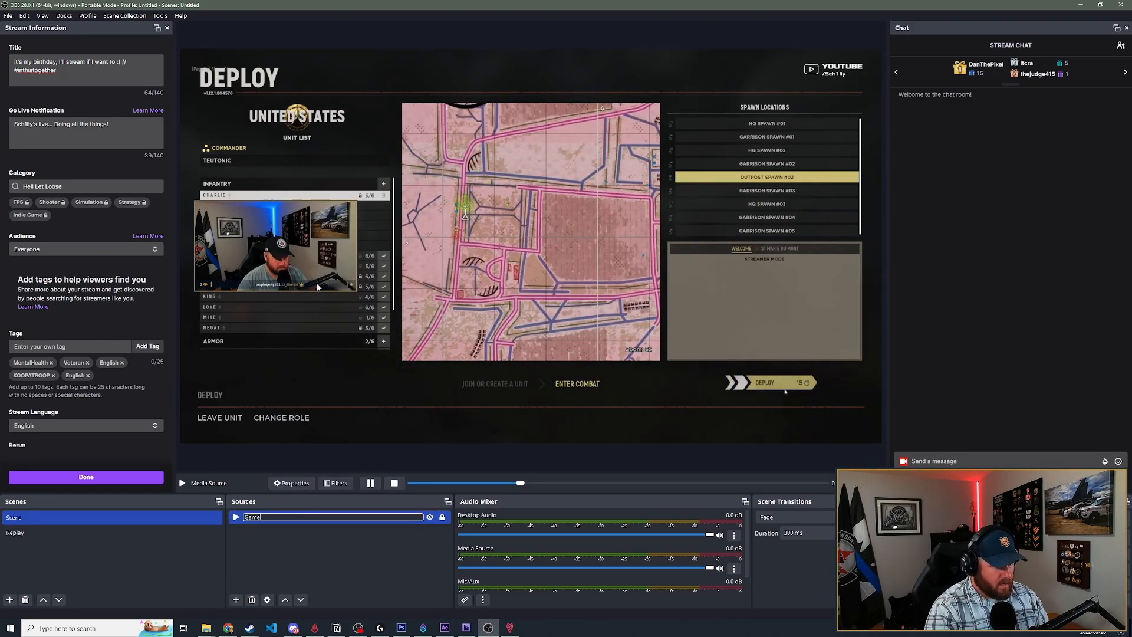
click(291, 575)
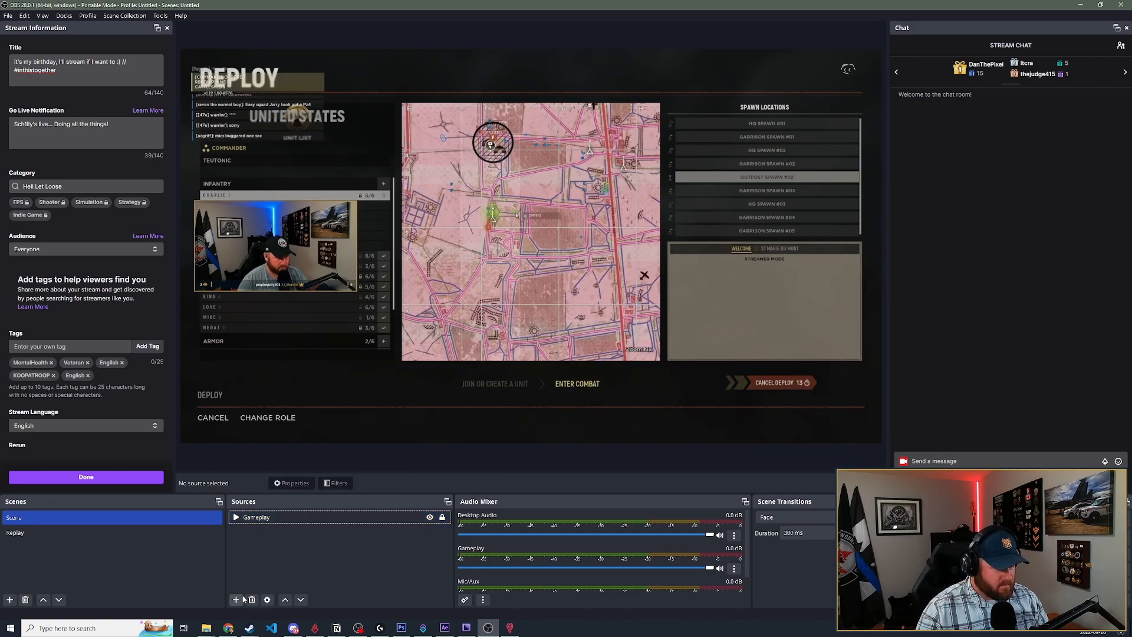
- Add the existing Replay scene as a visible source above Gameplay
click(236, 599)
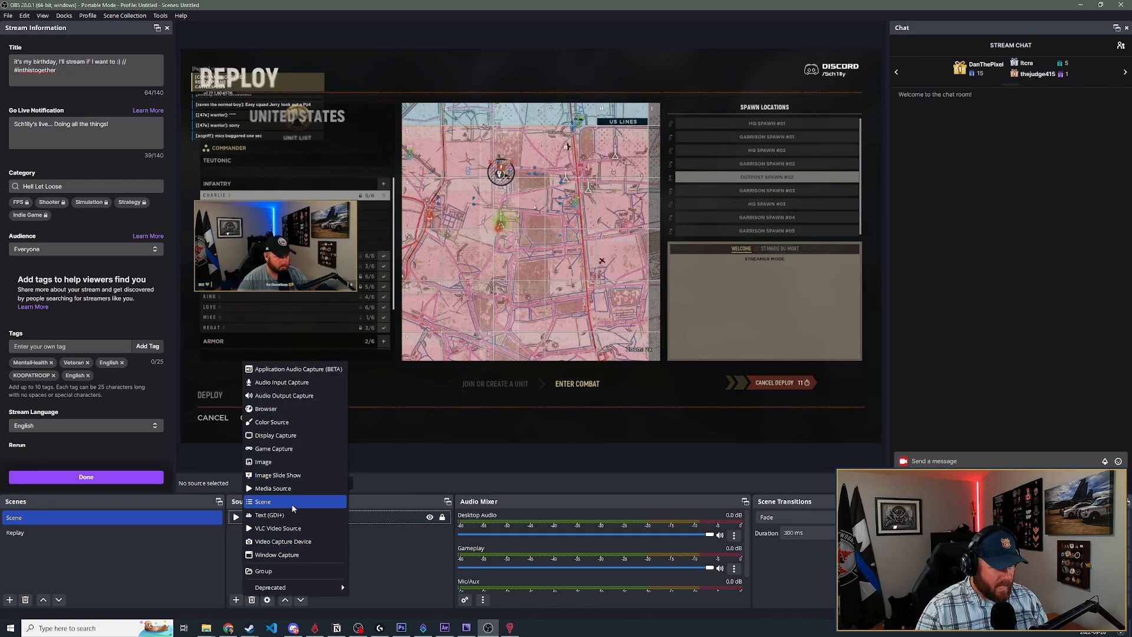
click(291, 503)
click(579, 300)
click(513, 297)
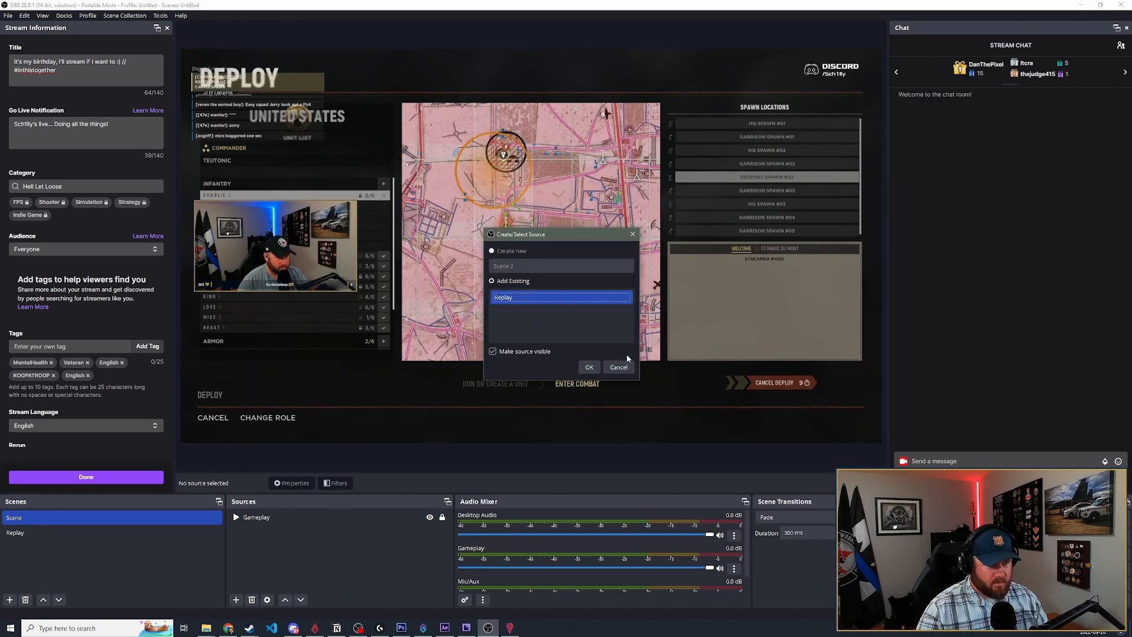
click(589, 366)
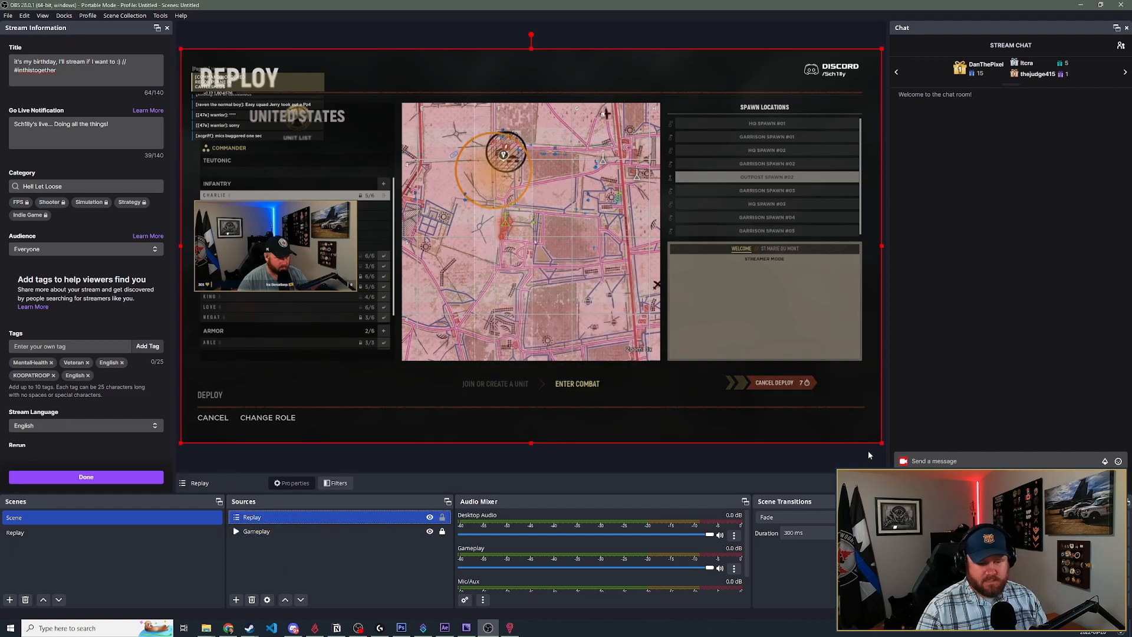
- Shrink the Replay source and place it about 31 px from the canvas's left edge and 53 px from its top
drag(881, 443, 383, 148)
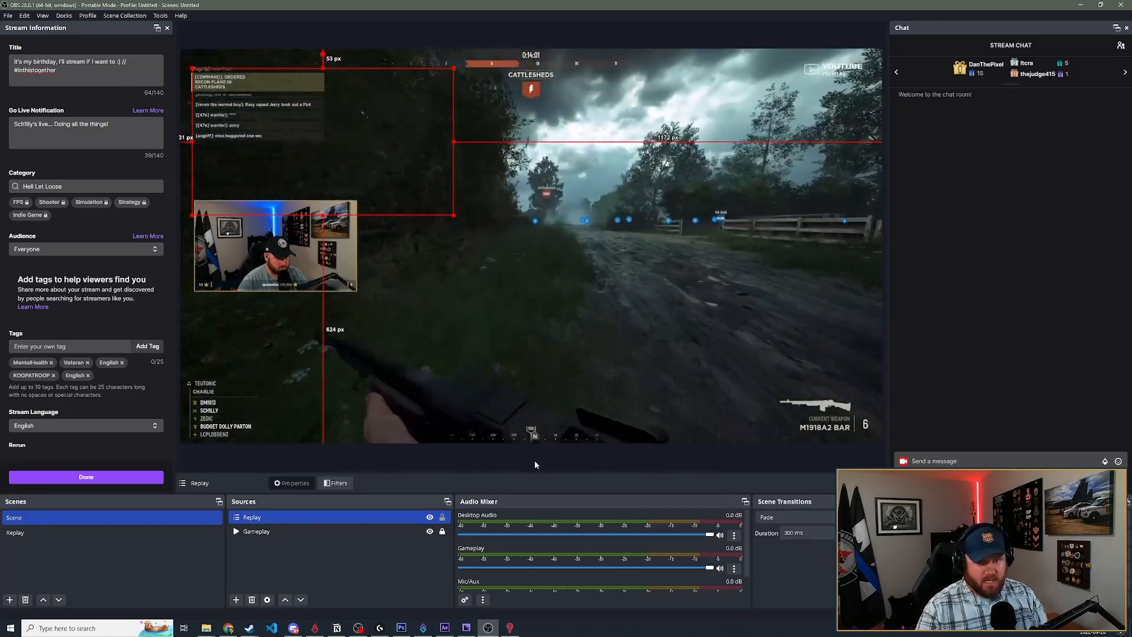
click(535, 462)
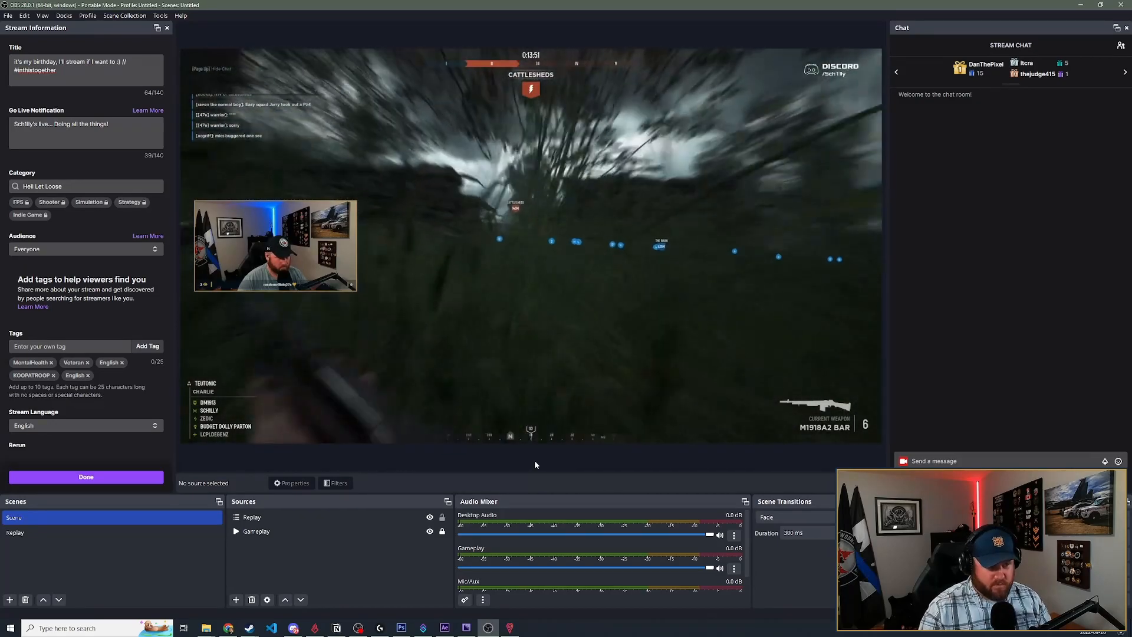
click(287, 519)
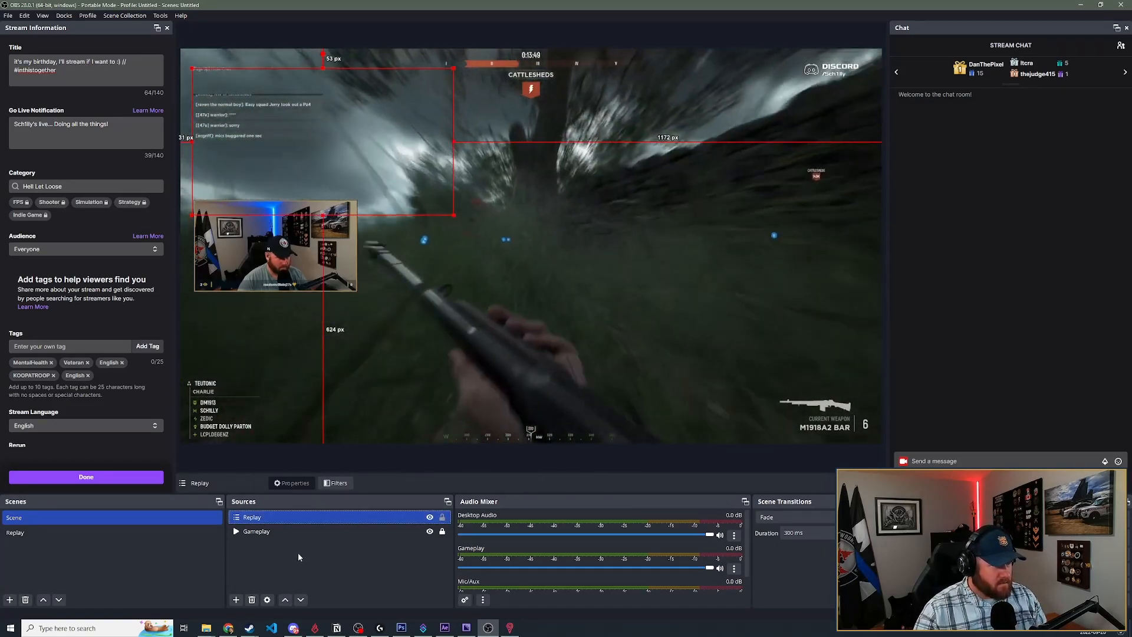
ctrl+click(291, 533)
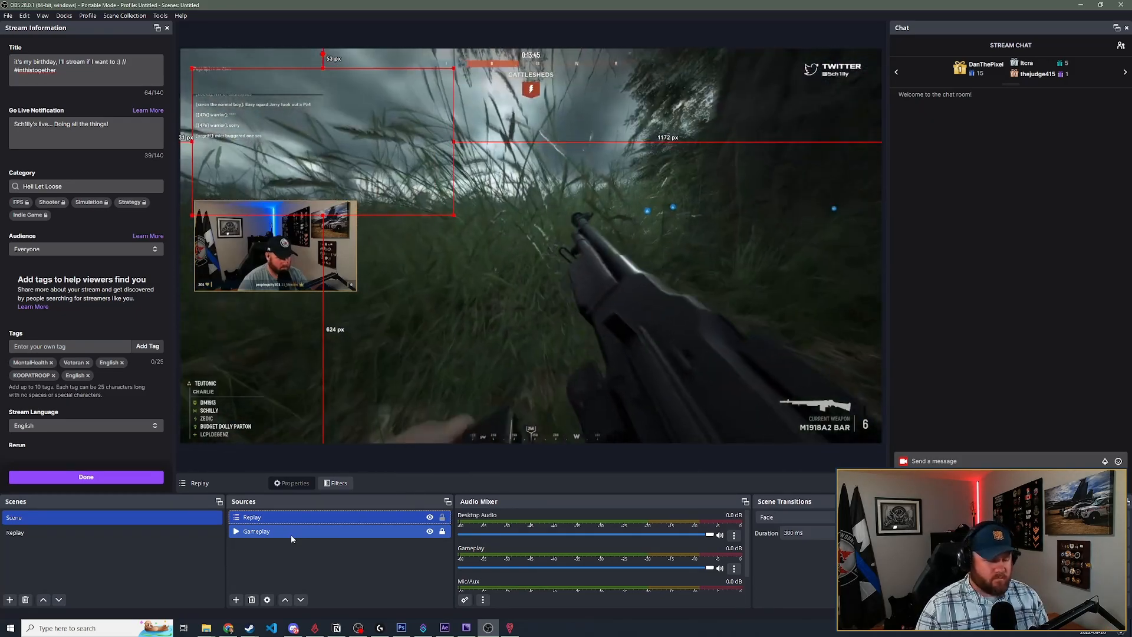
click(282, 554)
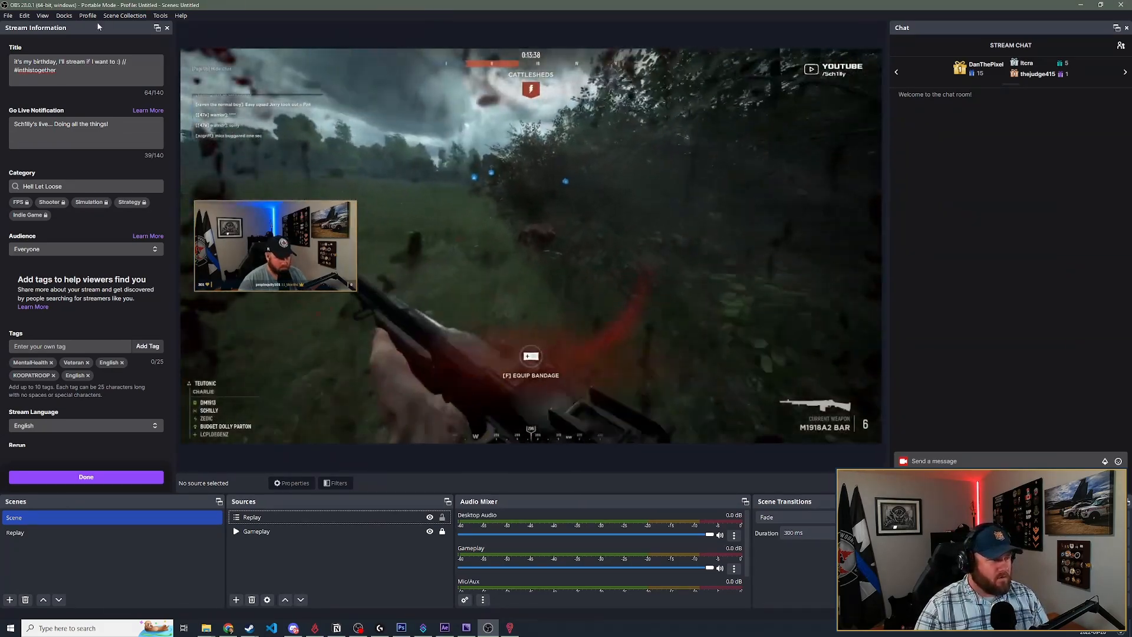
- Open the loaded scripts and enable obs-instant-replay.lua
click(158, 16)
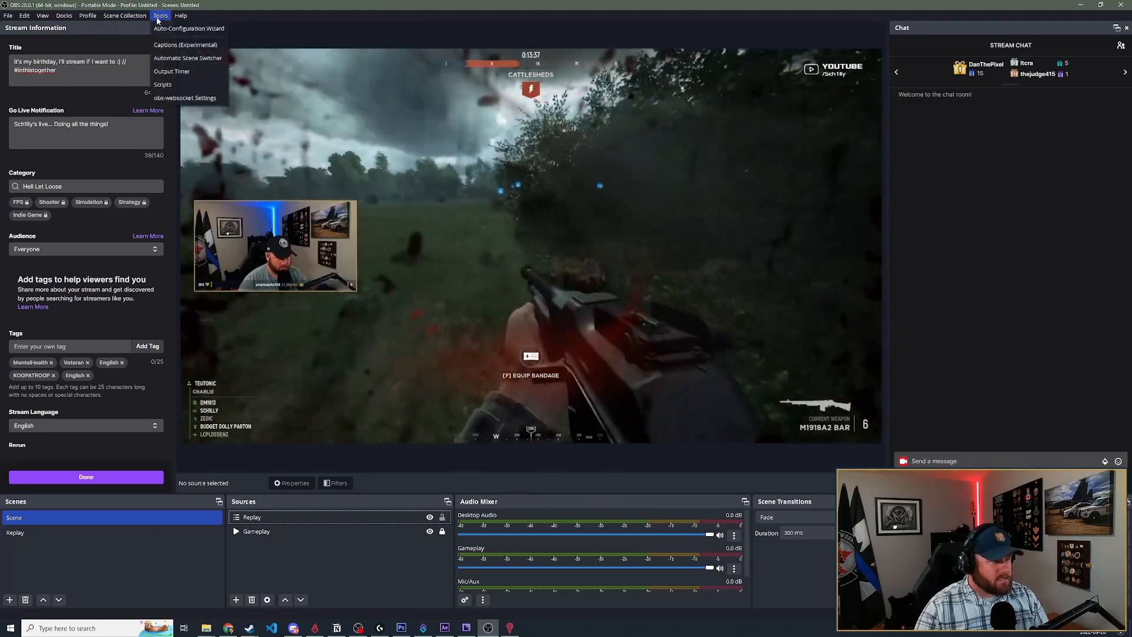
click(168, 84)
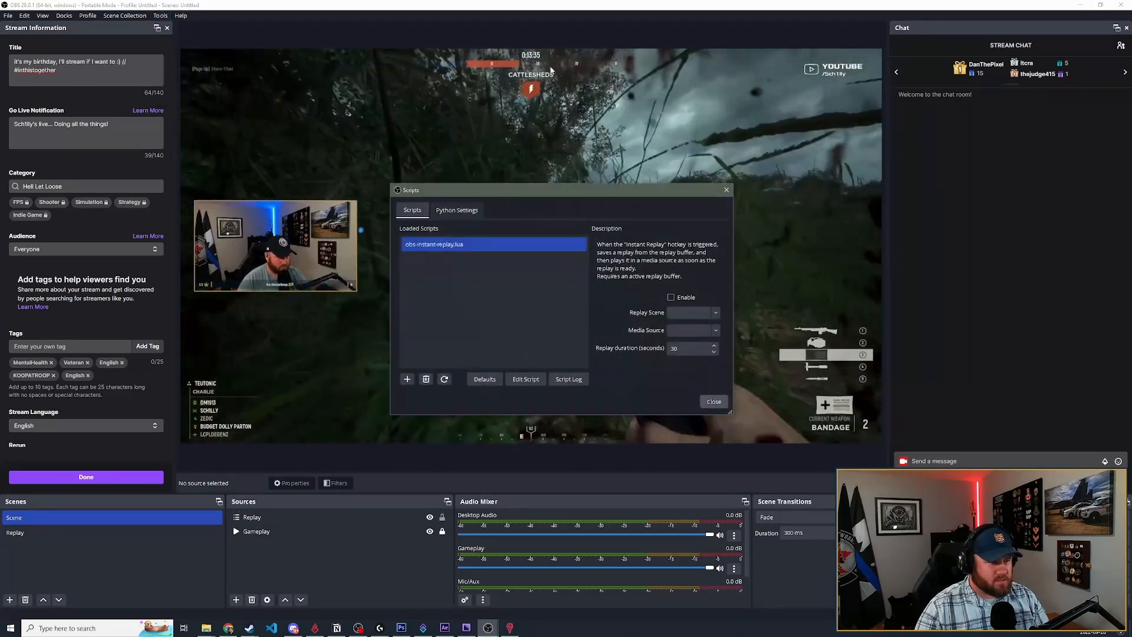
click(469, 248)
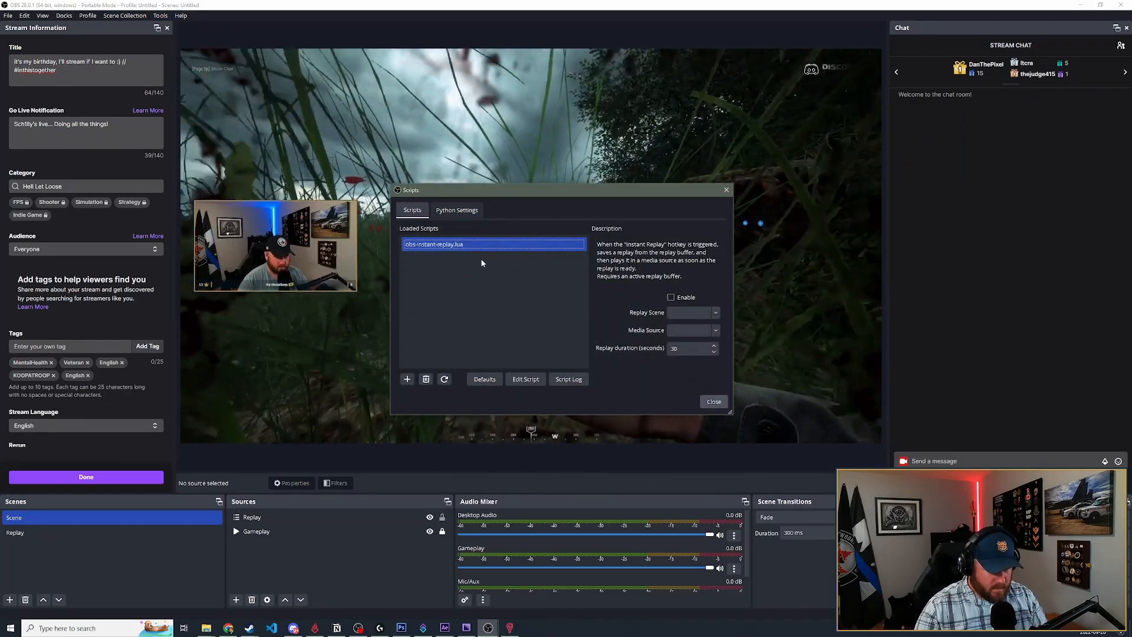
click(670, 297)
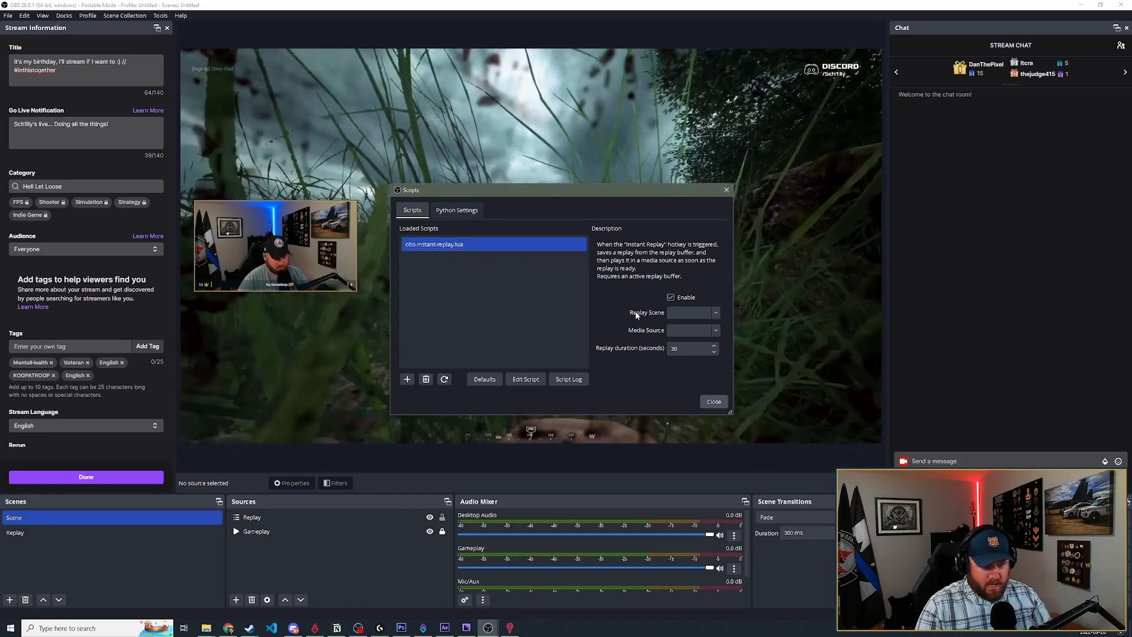
- Try to set the script's Replay Scene by entering the name Replay
click(714, 315)
click(659, 315)
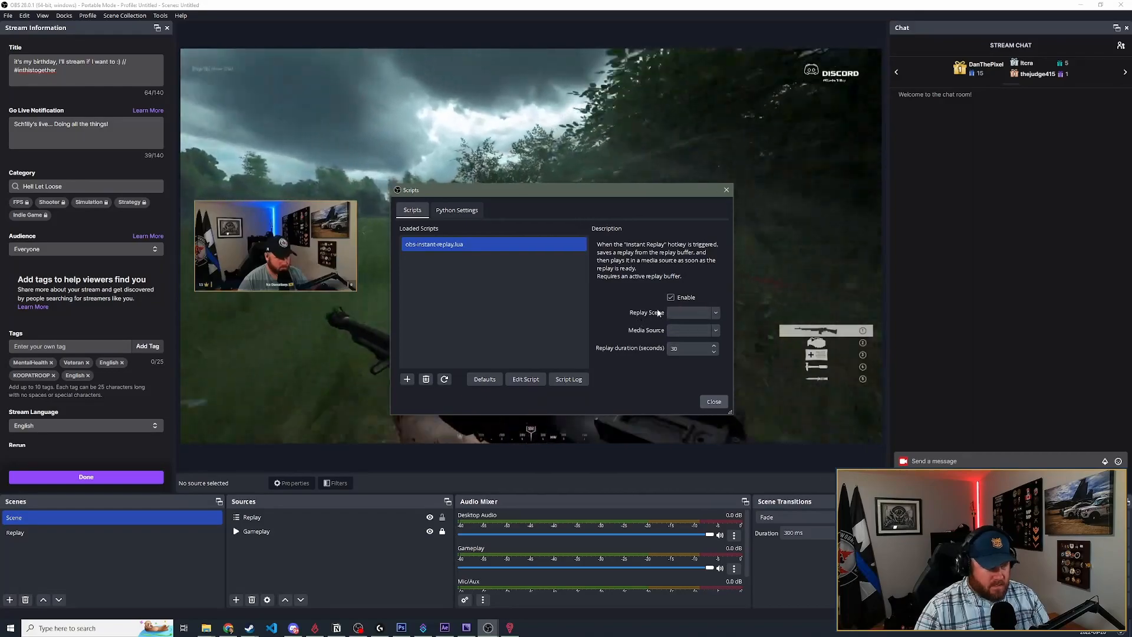
click(715, 313)
click(686, 312)
text(R)
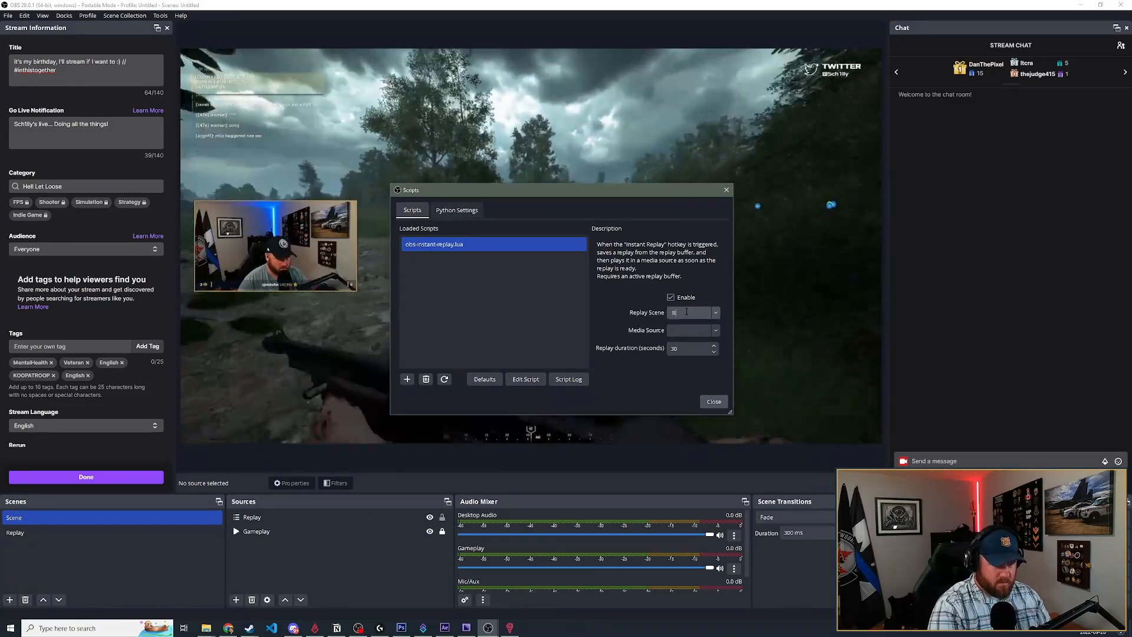
text(eplay)
click(674, 334)
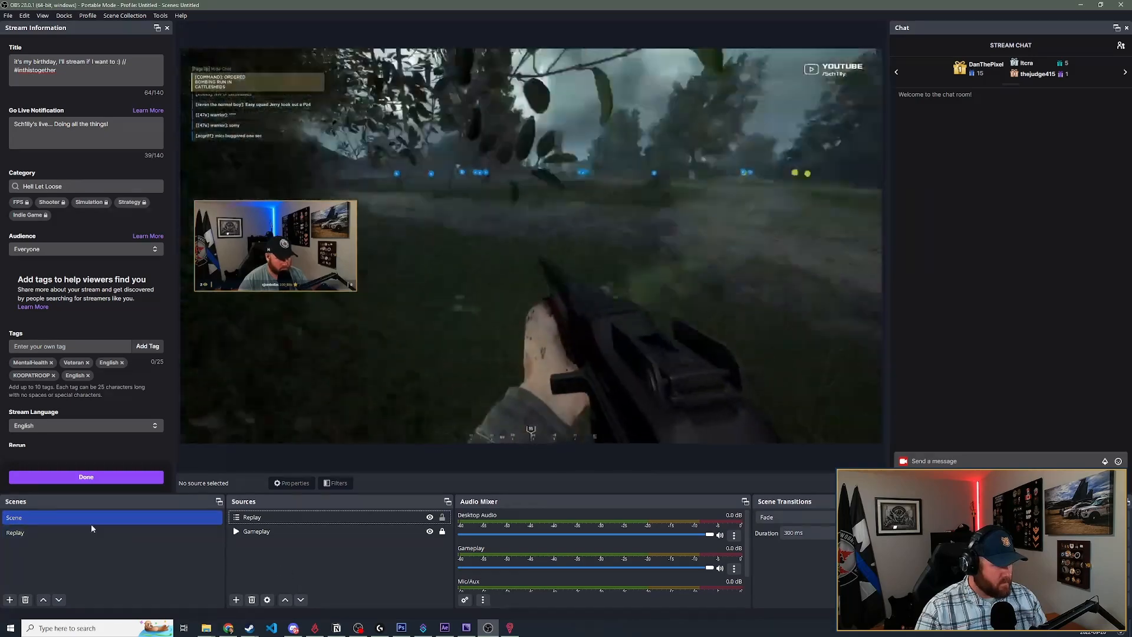
- Switch to the Replay scene, then set the instant-replay script's Replay Scene to Replay and its Media Source to Replay Video
click(89, 533)
click(140, 18)
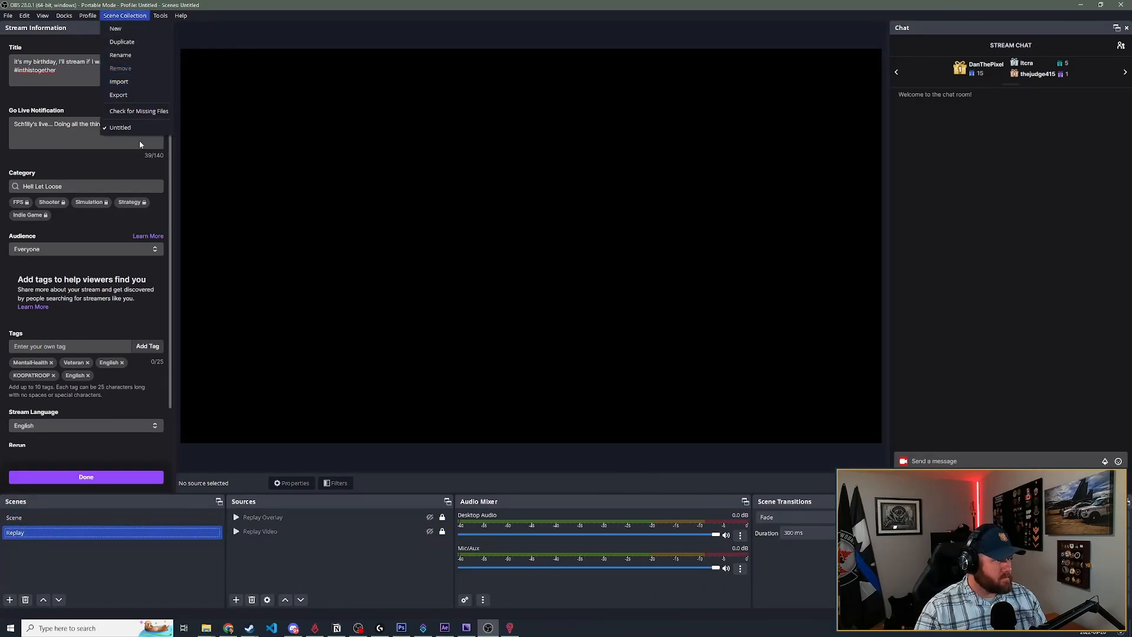
mouse_move(160, 16)
click(177, 84)
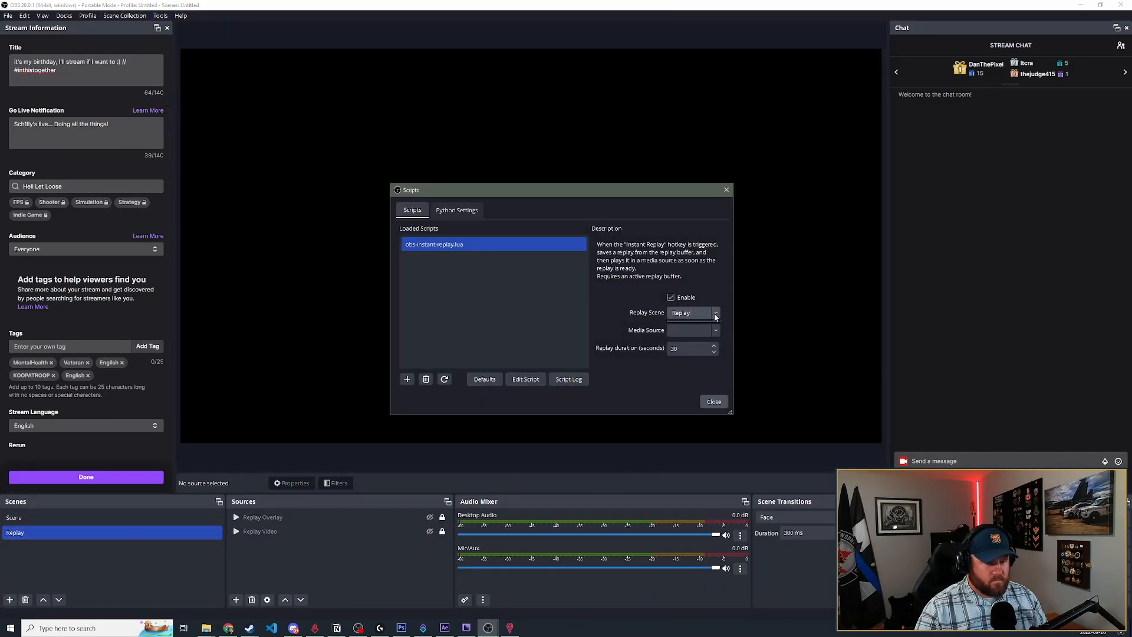
click(702, 330)
click(686, 342)
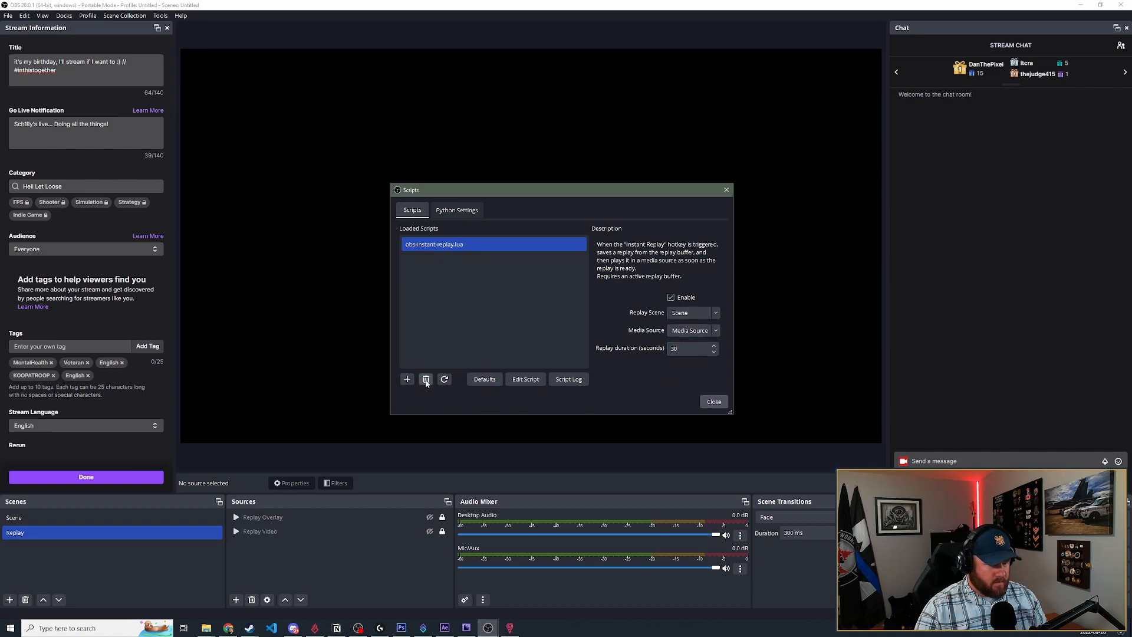
click(716, 313)
click(678, 334)
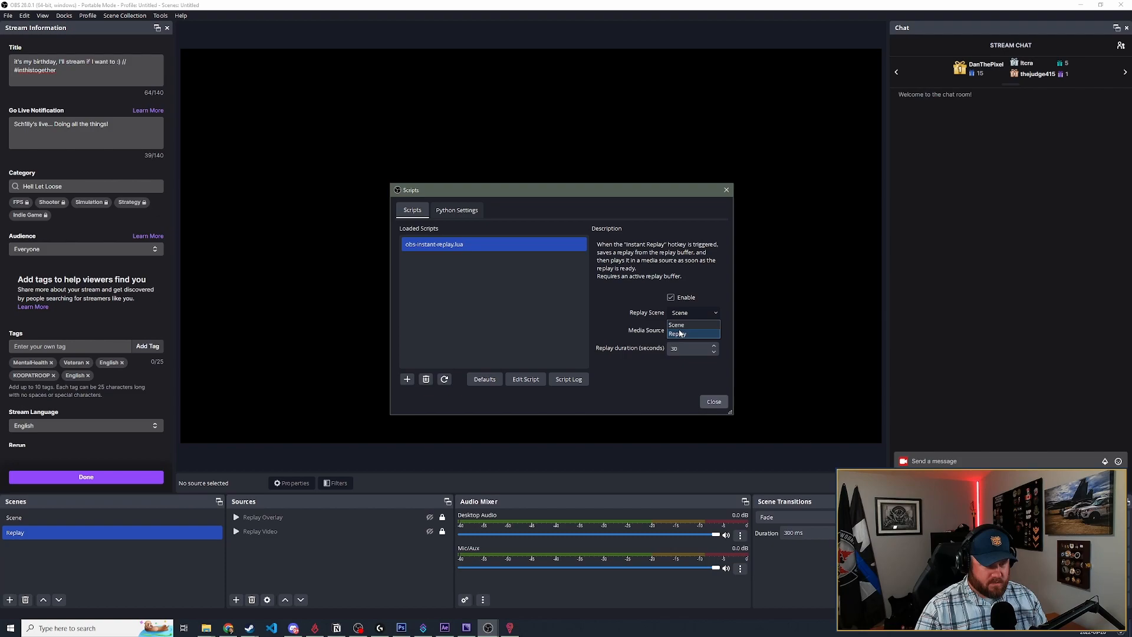
click(694, 331)
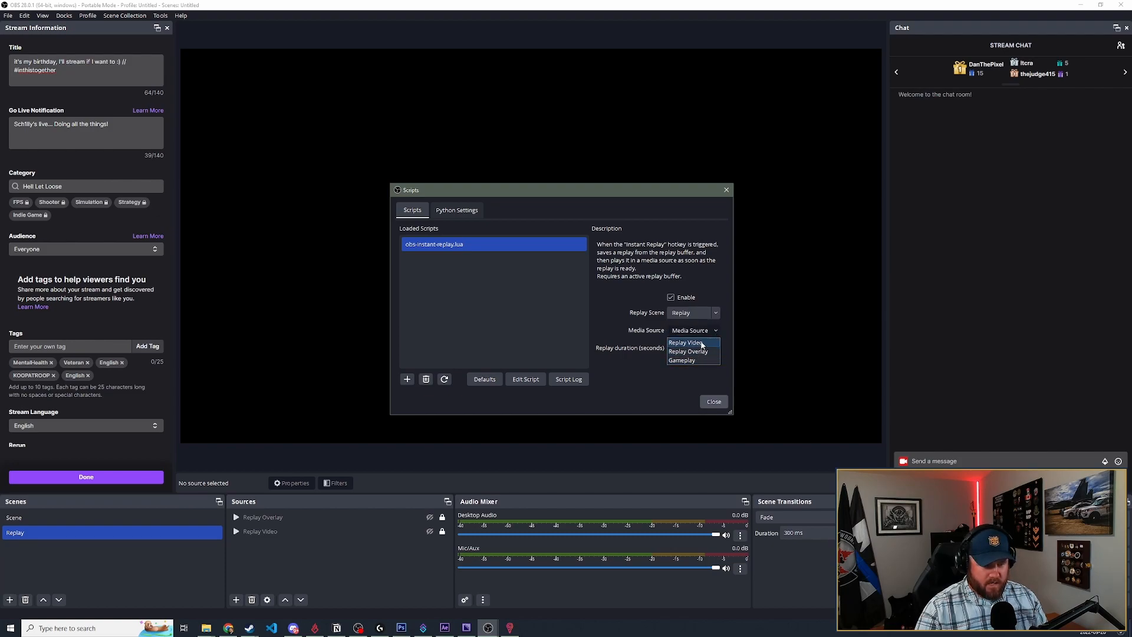
click(687, 343)
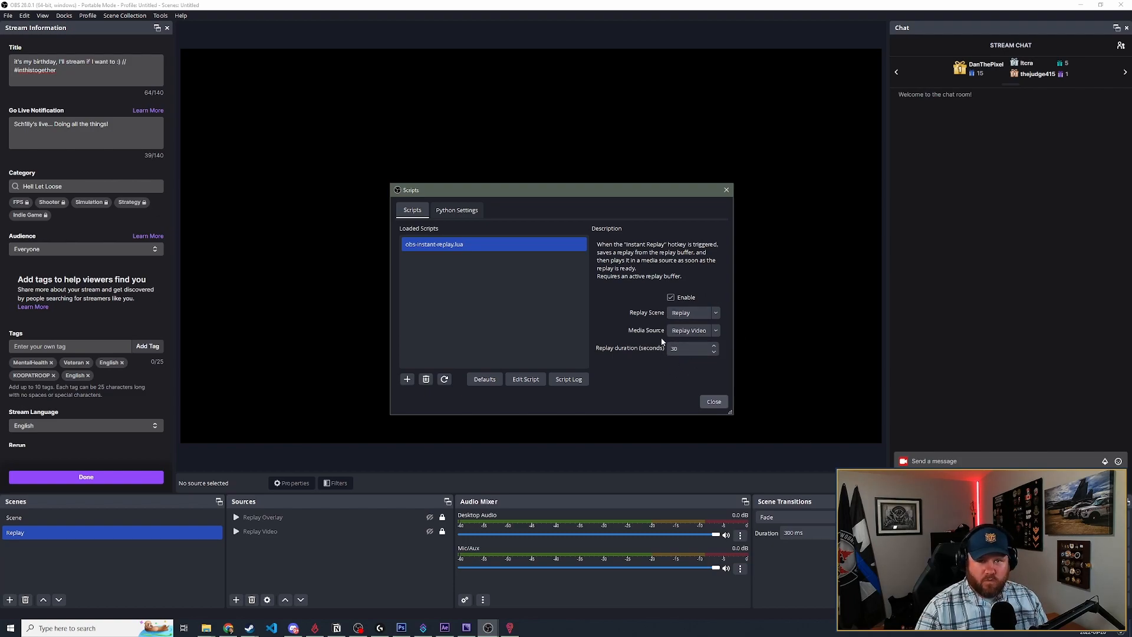
click(713, 402)
- Open the output settings and change the Output Mode to Advanced
click(8, 15)
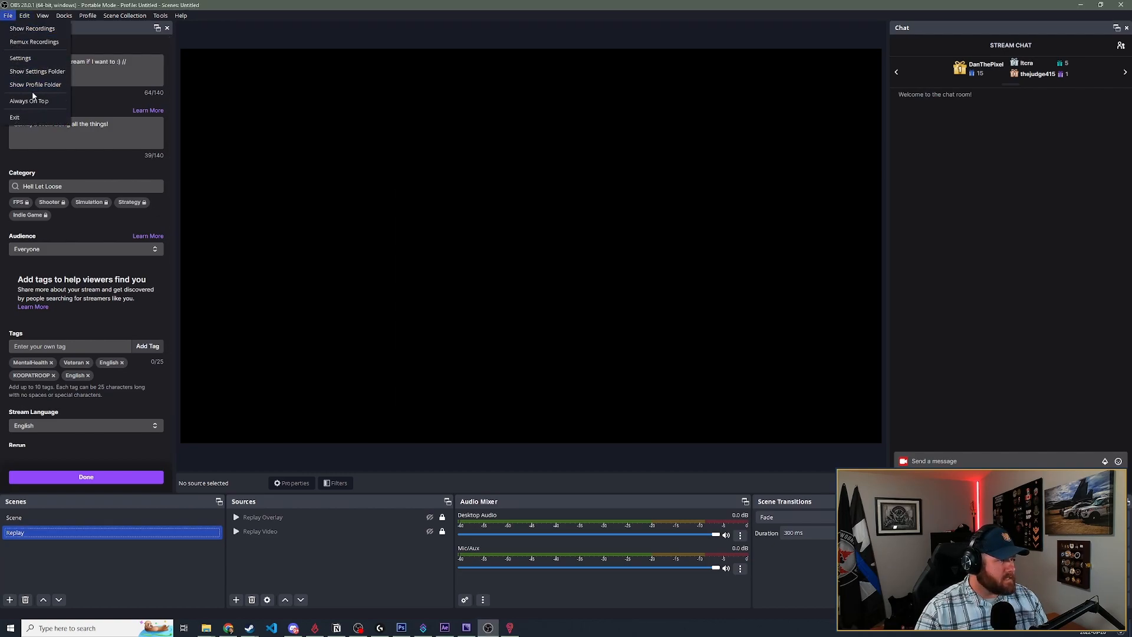
click(24, 62)
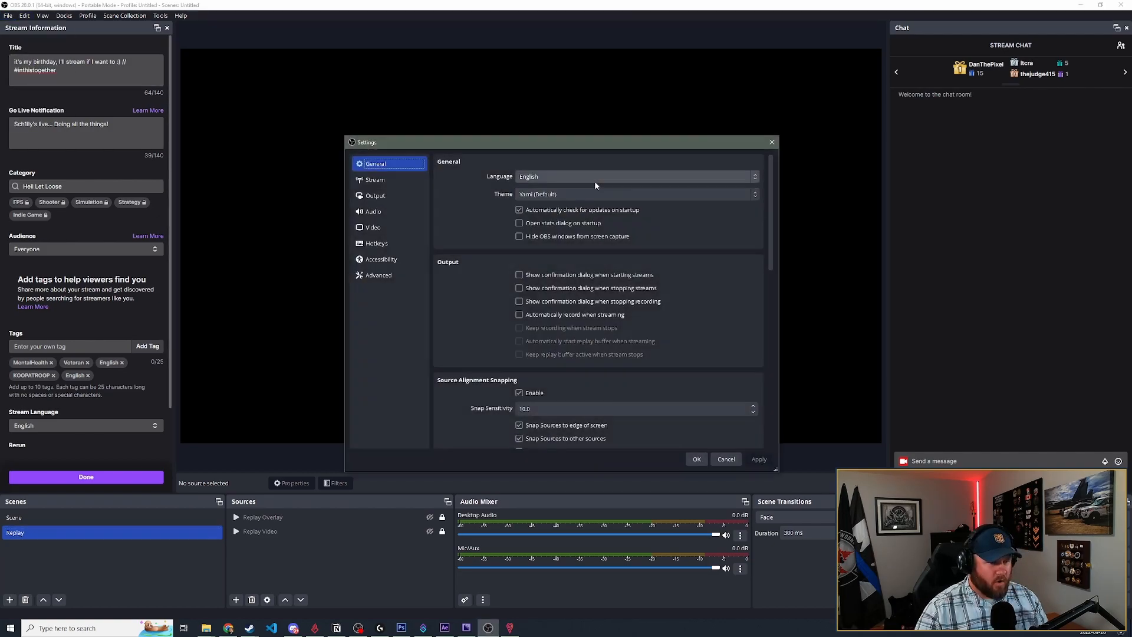
click(392, 196)
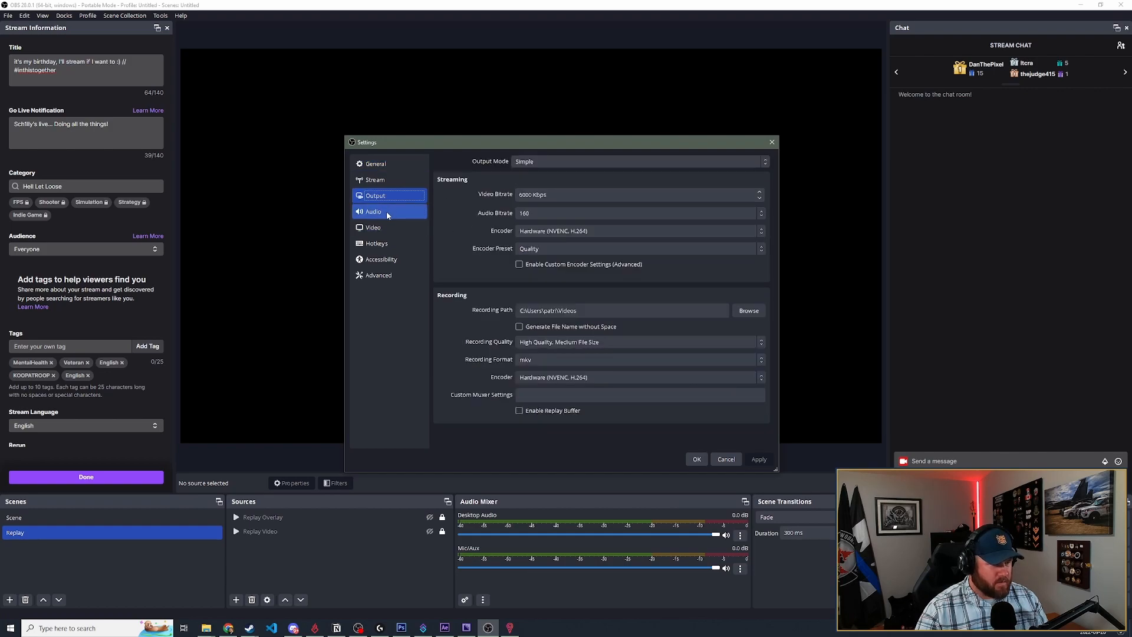
click(390, 179)
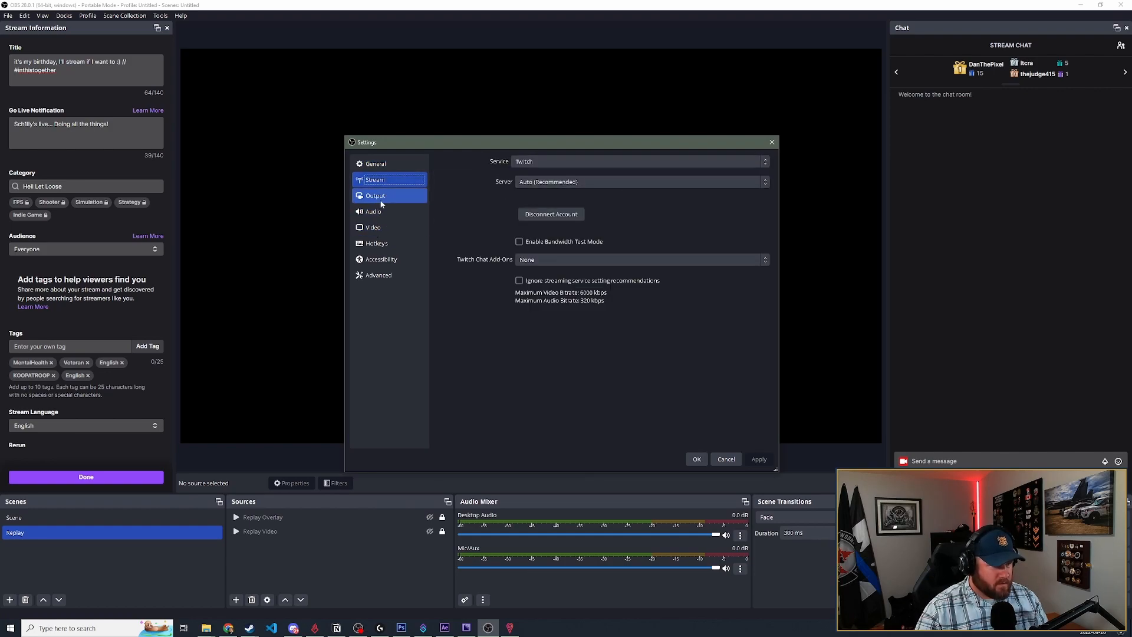
click(380, 198)
click(577, 162)
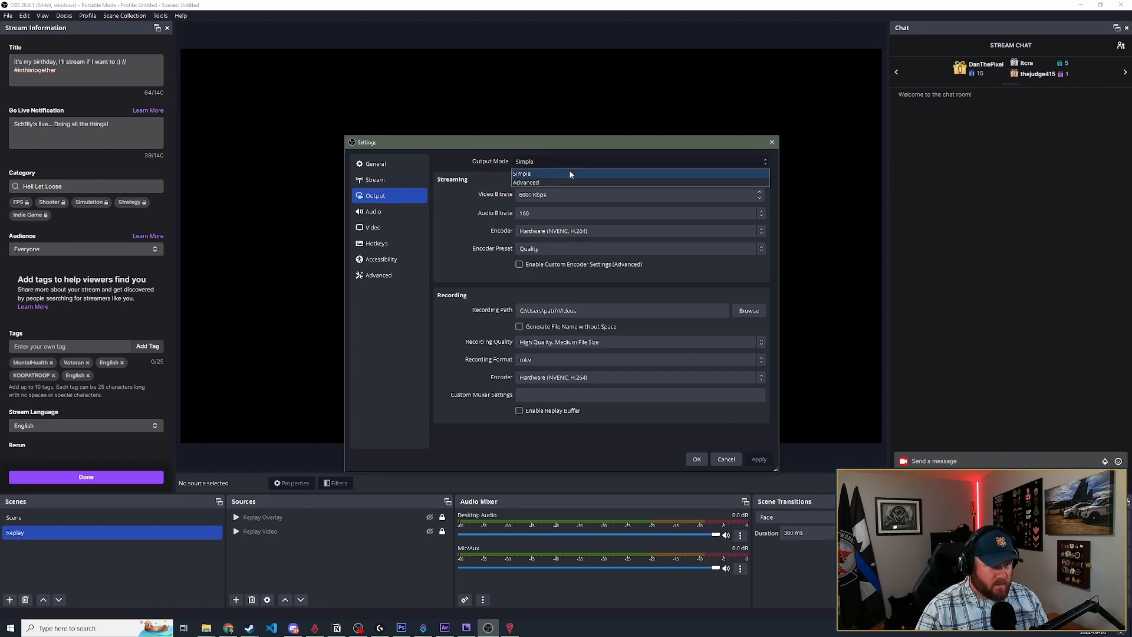
click(579, 174)
- Enable the replay buffer with a Maximum Replay Time of 30 s and apply the settings
click(570, 180)
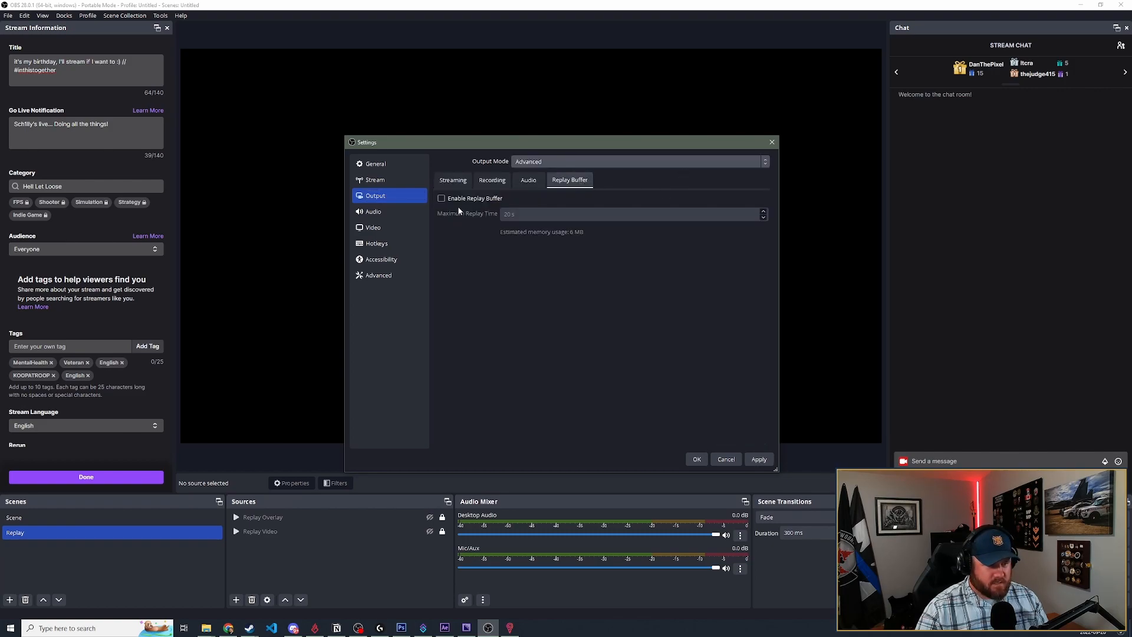
click(478, 199)
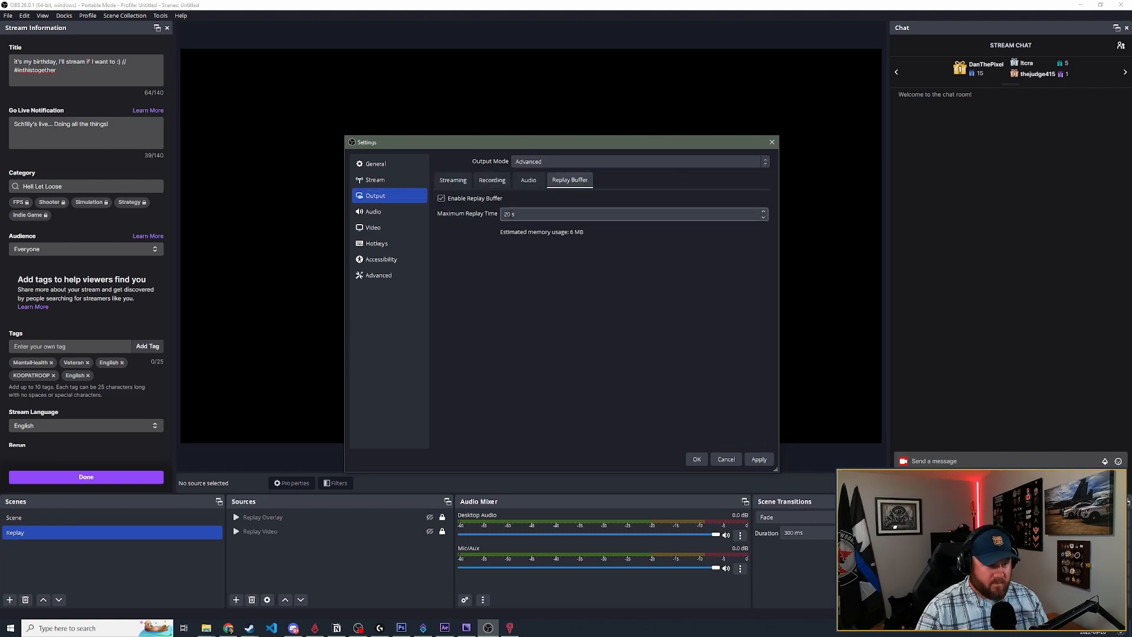
key(Tab)
text(30)
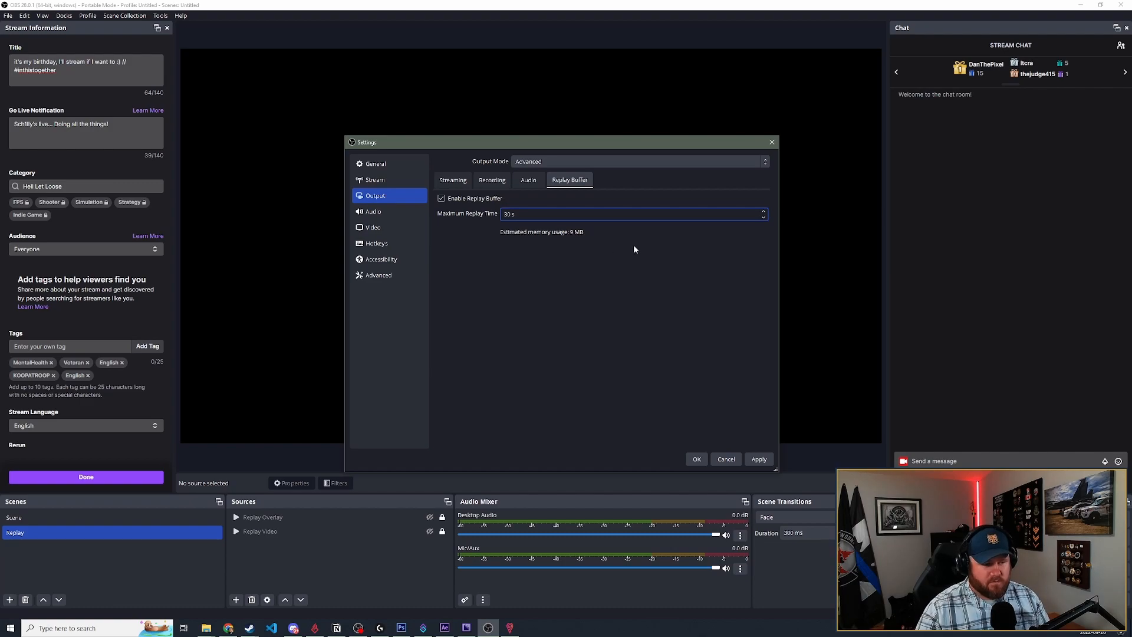
click(758, 459)
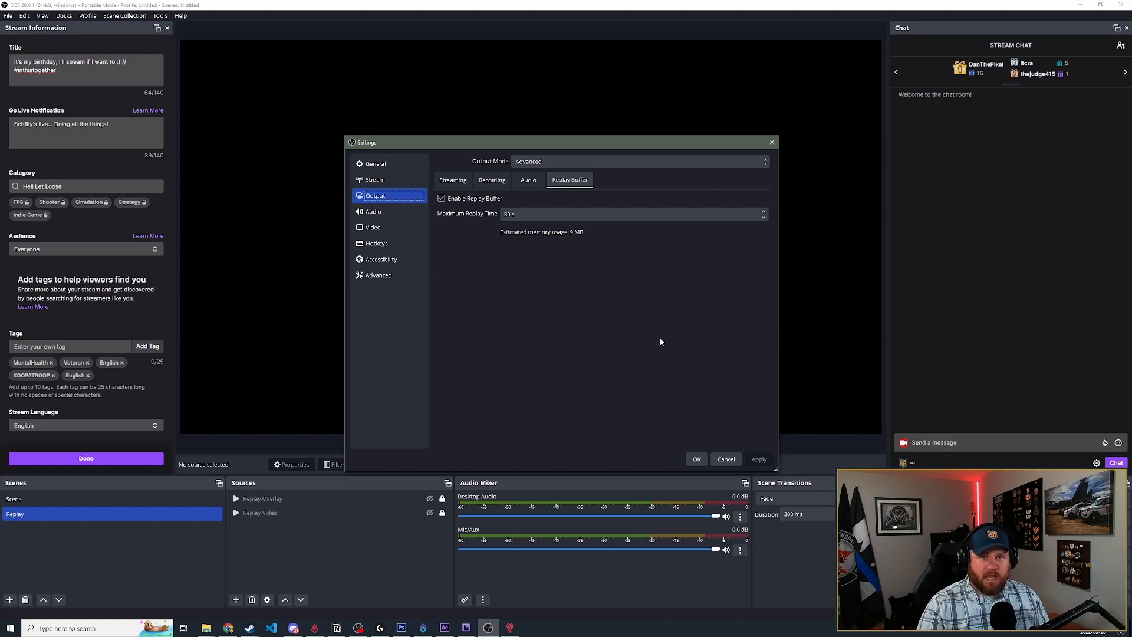
- Assign F24 as the hotkey for OBS Instant Replay in the hotkey settings
click(387, 241)
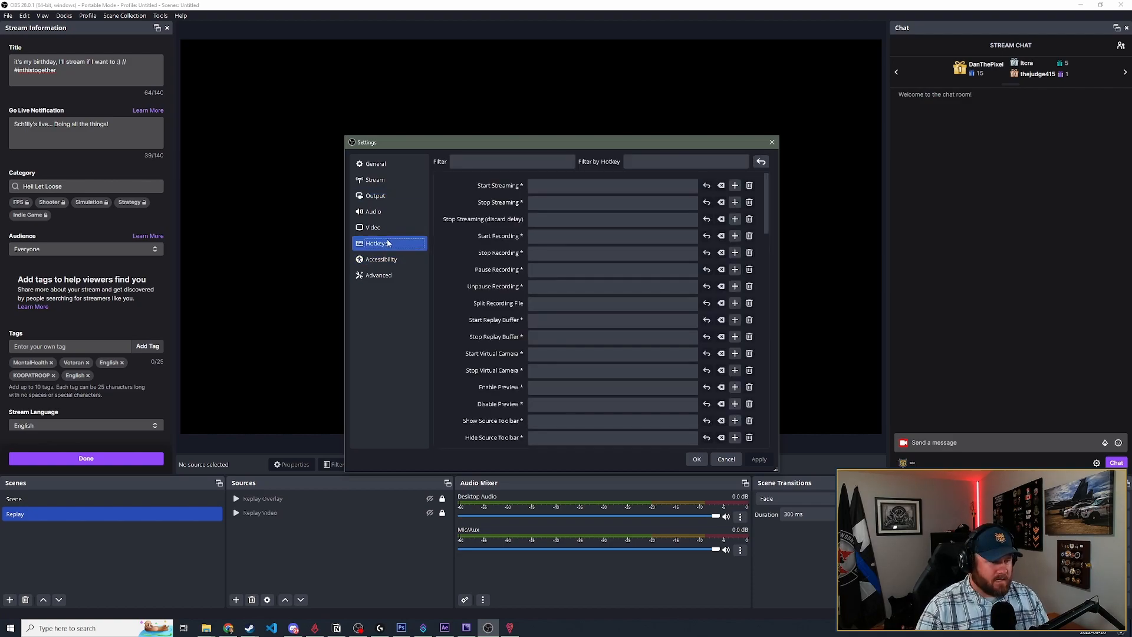
scroll(449, 333, down, 1)
scroll(449, 334, down, 3)
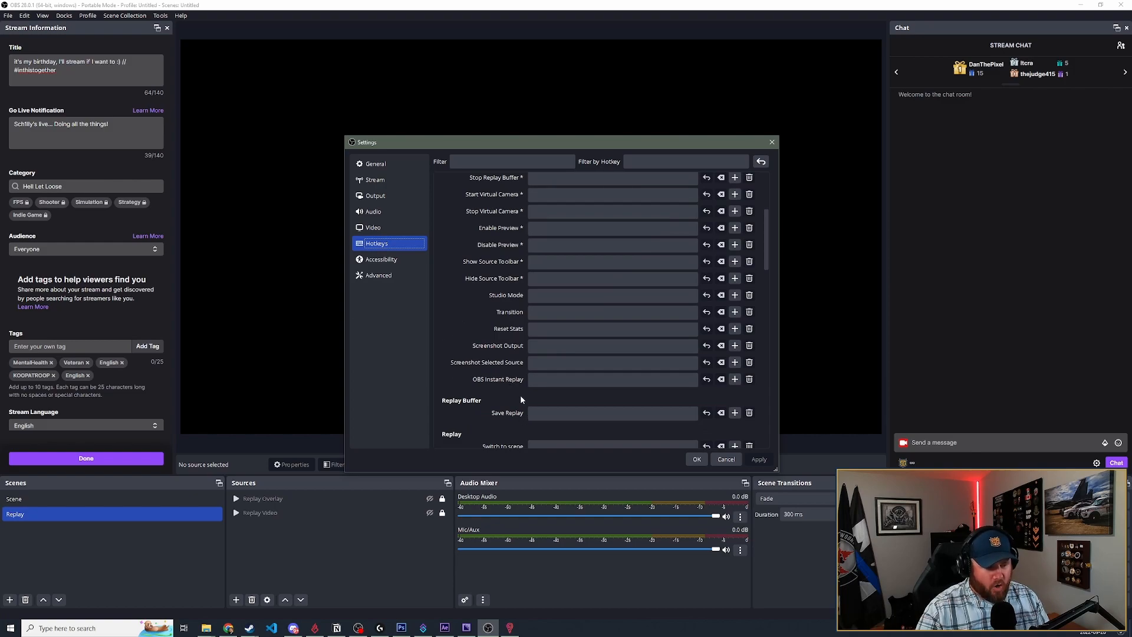
click(543, 381)
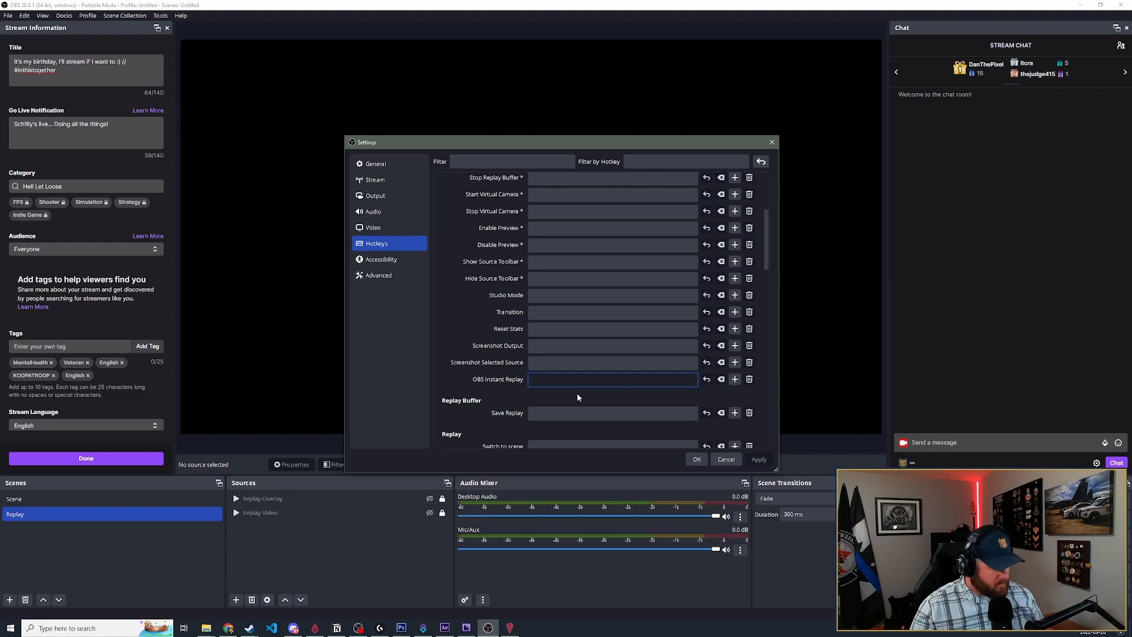
key(F24)
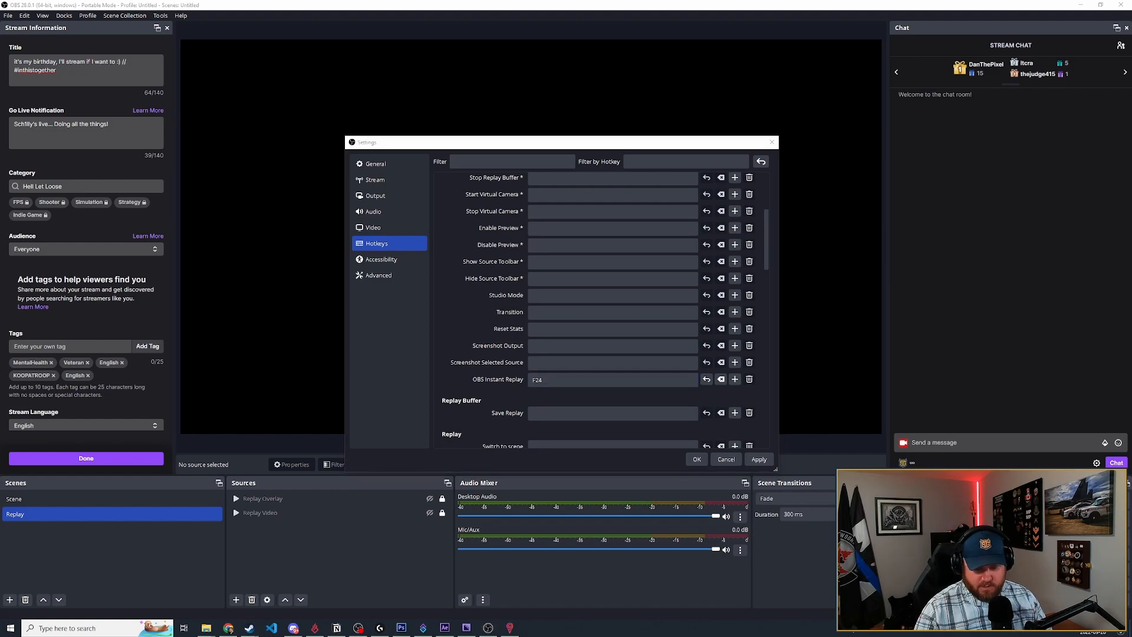
- Switch to Logitech G HUB to check which keyboard G-key is assigned to F24, and return to the OBS settings
key(super)
key(super+Tab)
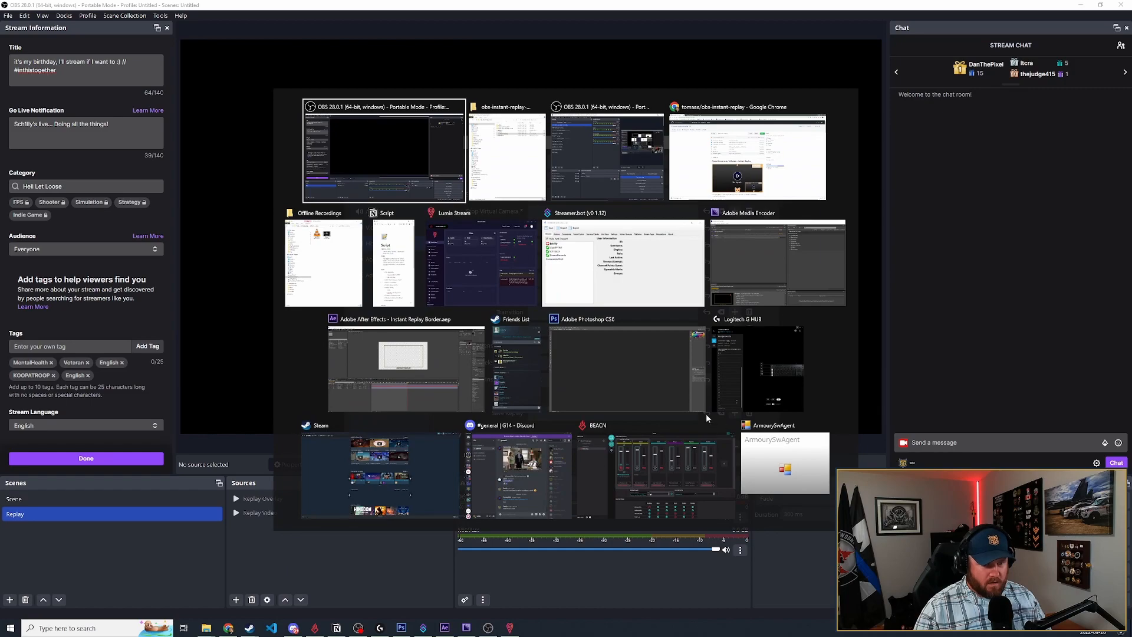
click(770, 356)
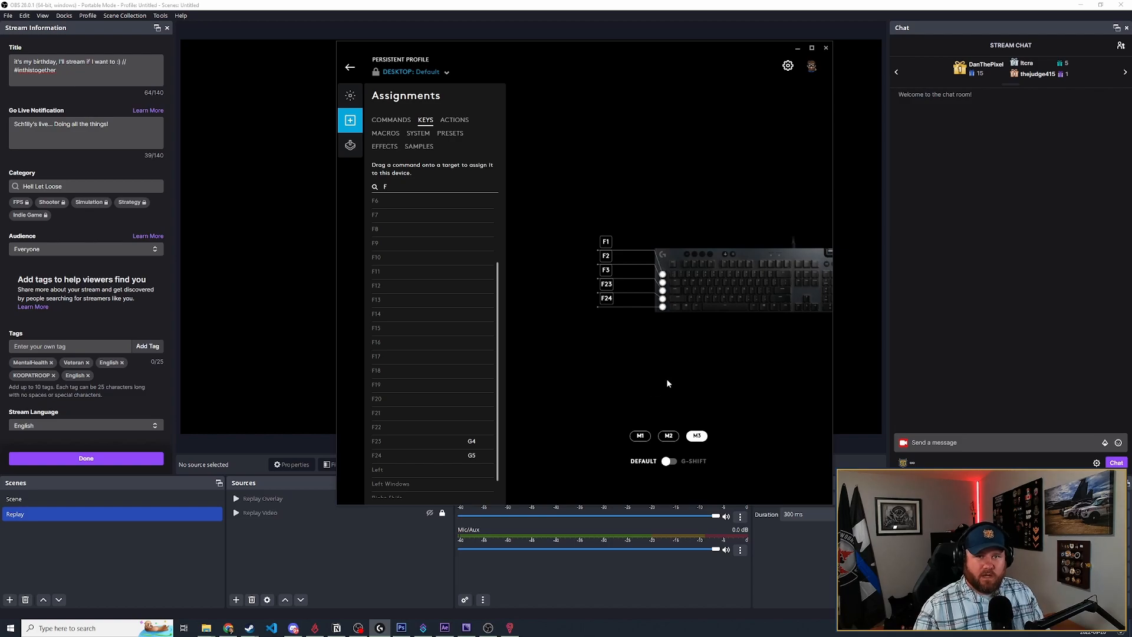
click(796, 50)
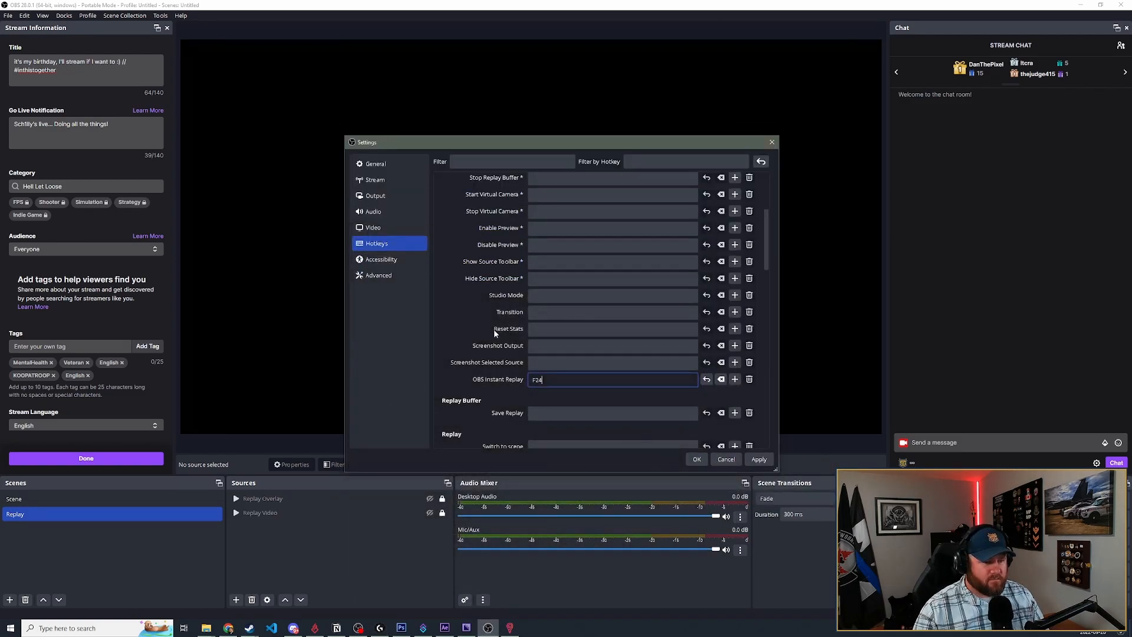
- Try Ctrl + Alt + Shift + F12 as the OBS Instant Replay hotkey, set it back to F24 and accept the settings
key(ctrl+alt+shift)
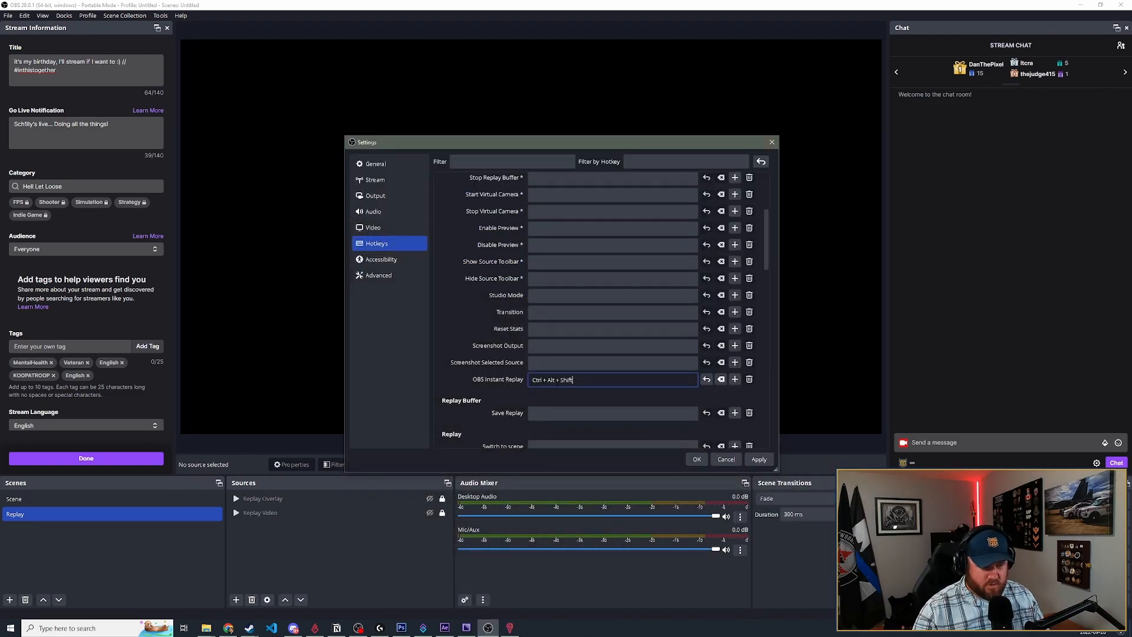
key(ctrl+alt+shift+F12)
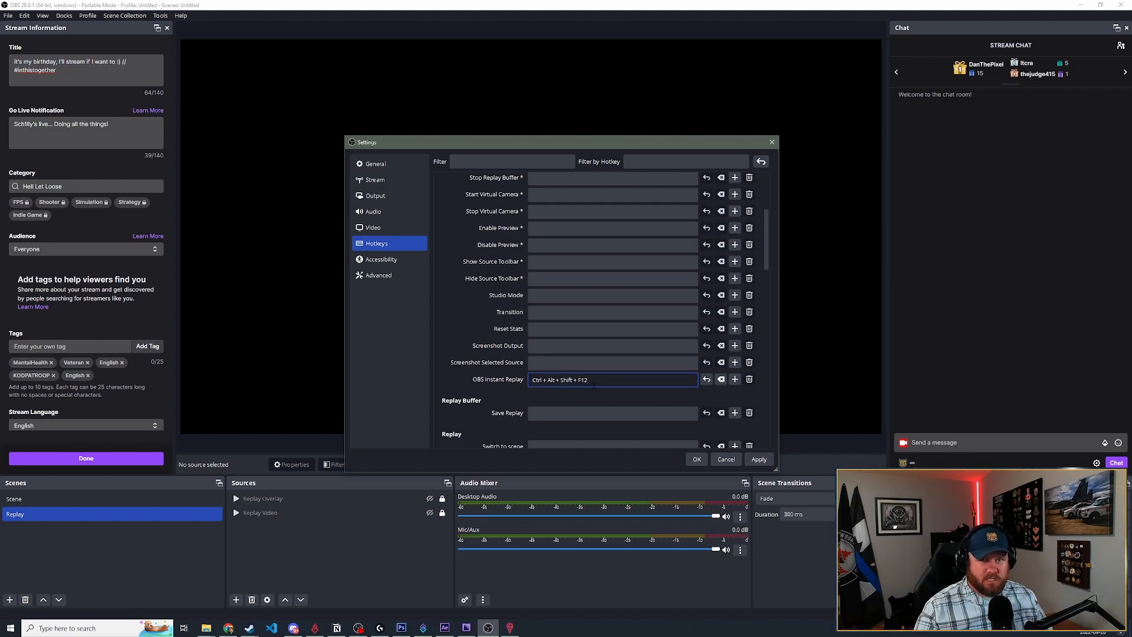
key(F24)
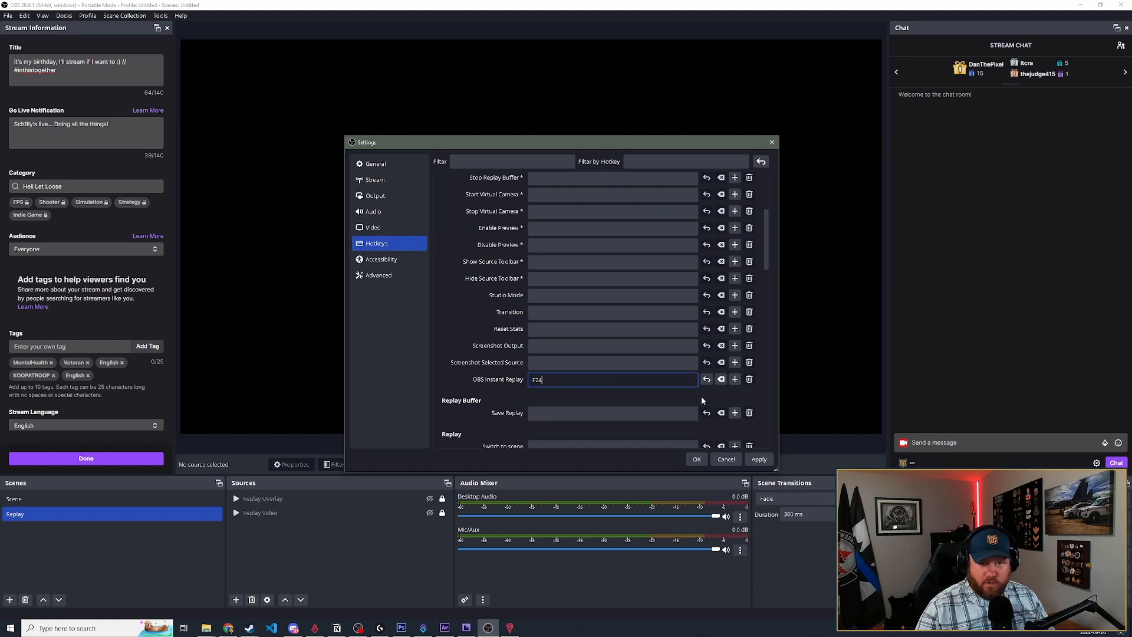
click(697, 459)
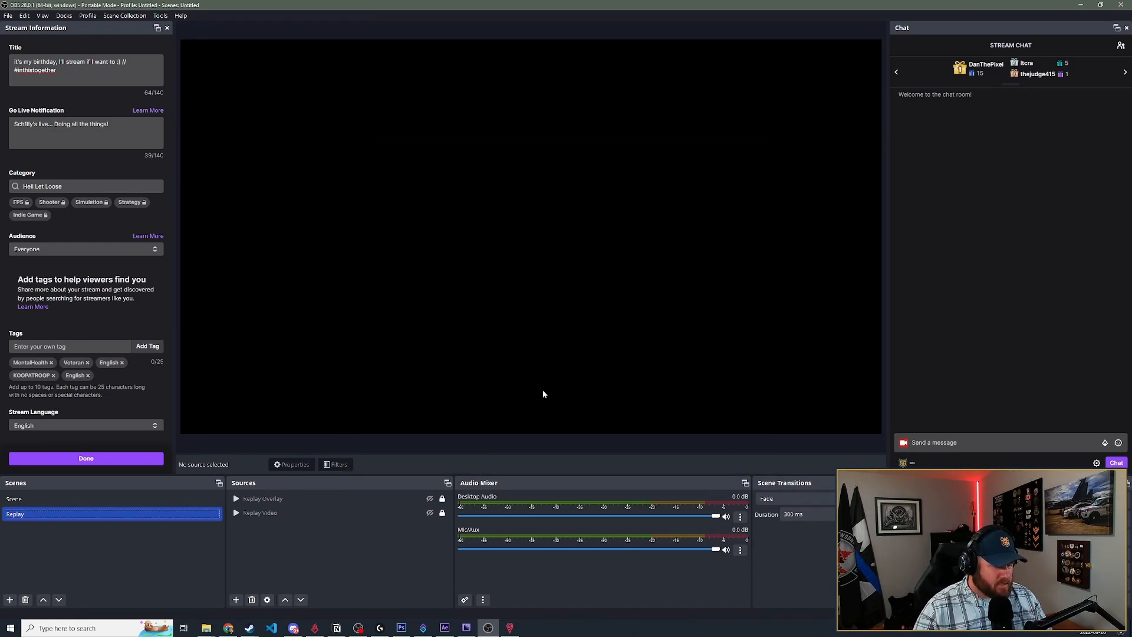
- Examine the instant-replay-standalone folder inside obs-instant-replay-master in File Explorer, and return to OBS
key(alt+Tab)
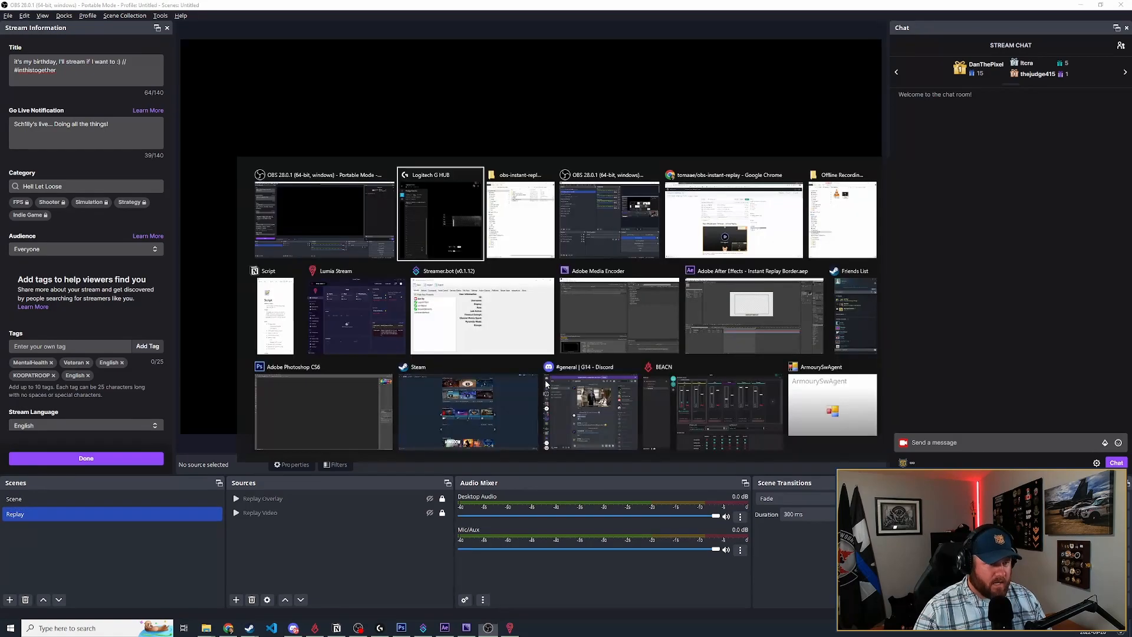
click(525, 221)
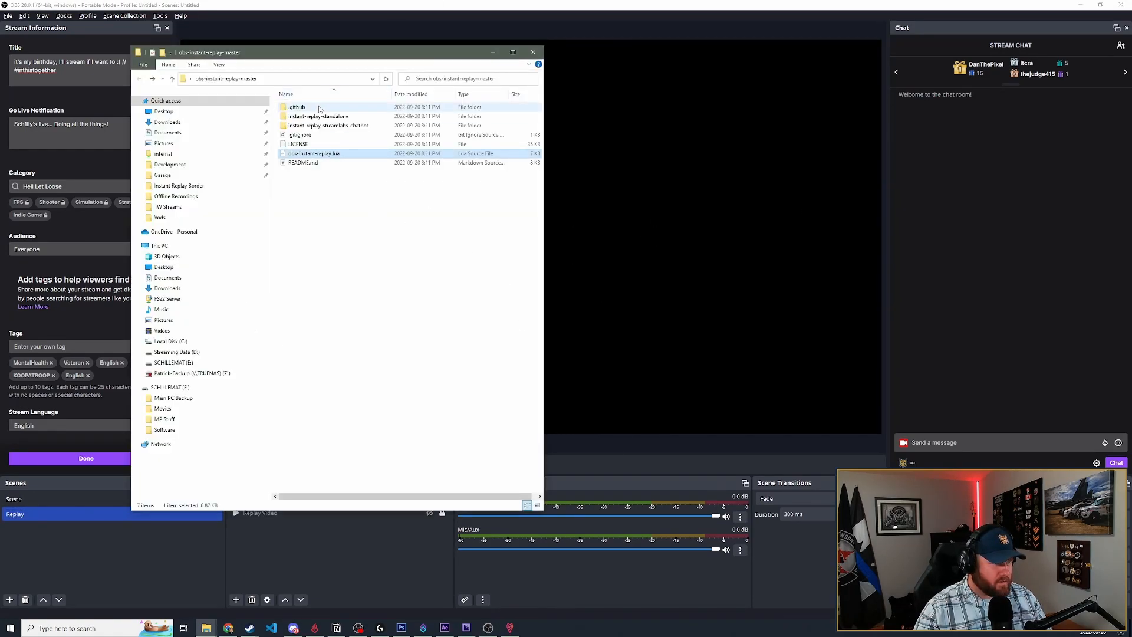
double_click(342, 118)
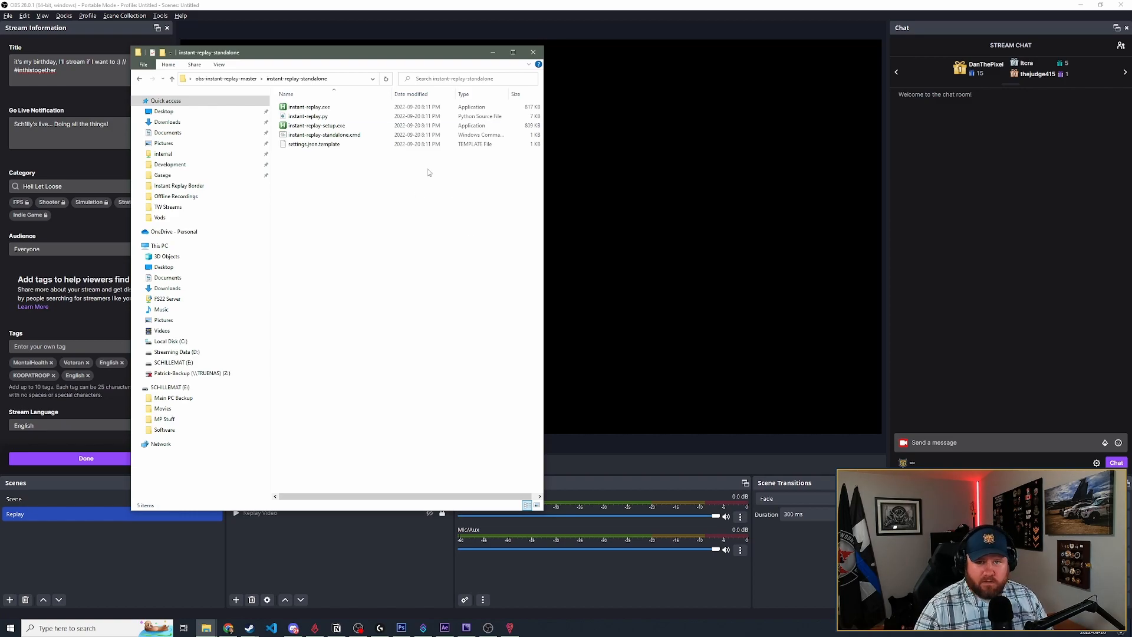
click(401, 5)
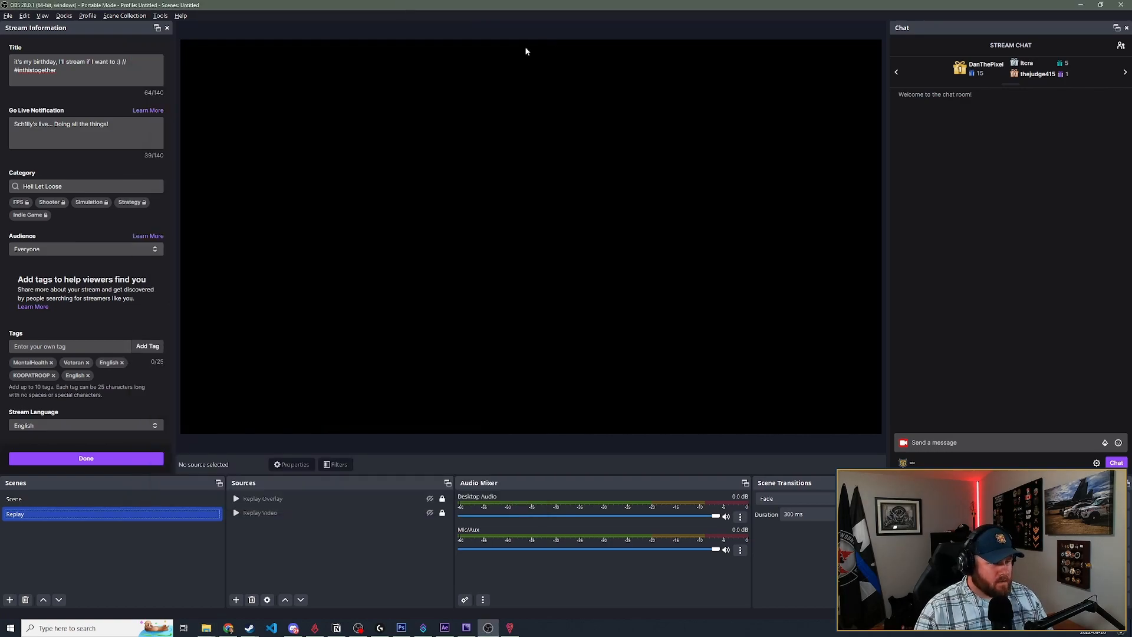
- In Scene, make the Gameplay and Replay sources visible and seek the Gameplay video to a combat moment
click(53, 499)
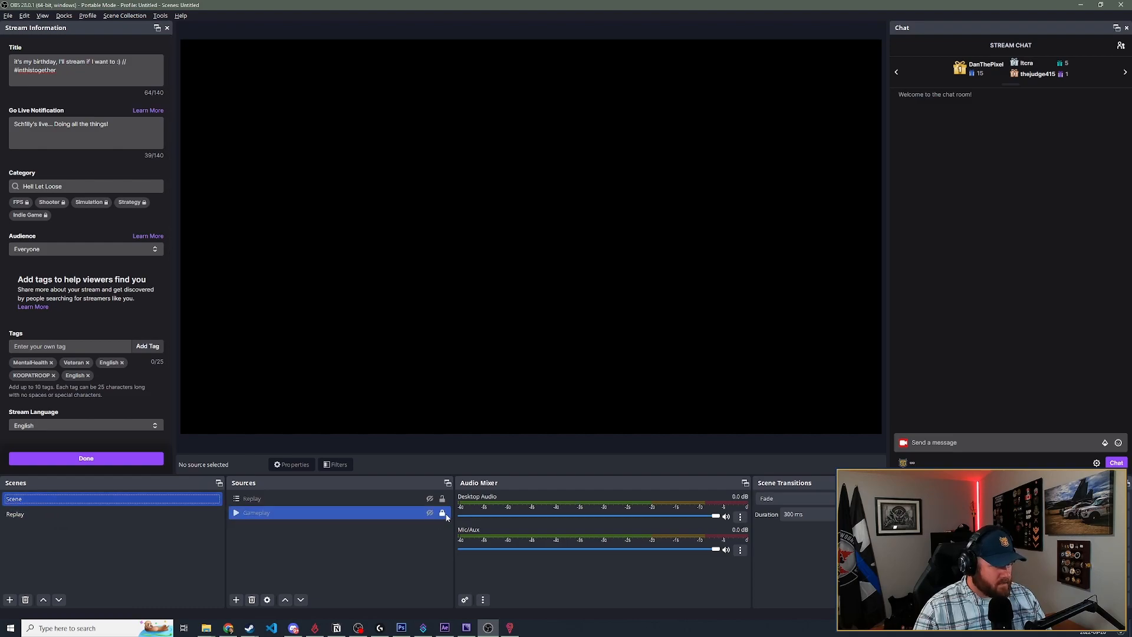
click(253, 516)
click(470, 466)
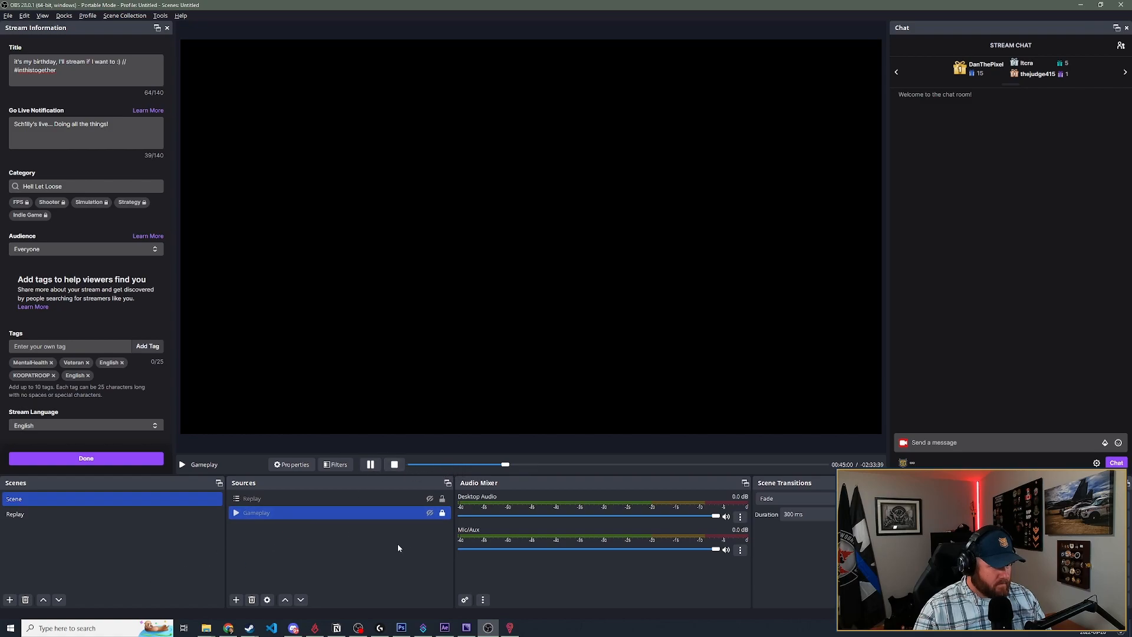
click(430, 513)
click(430, 499)
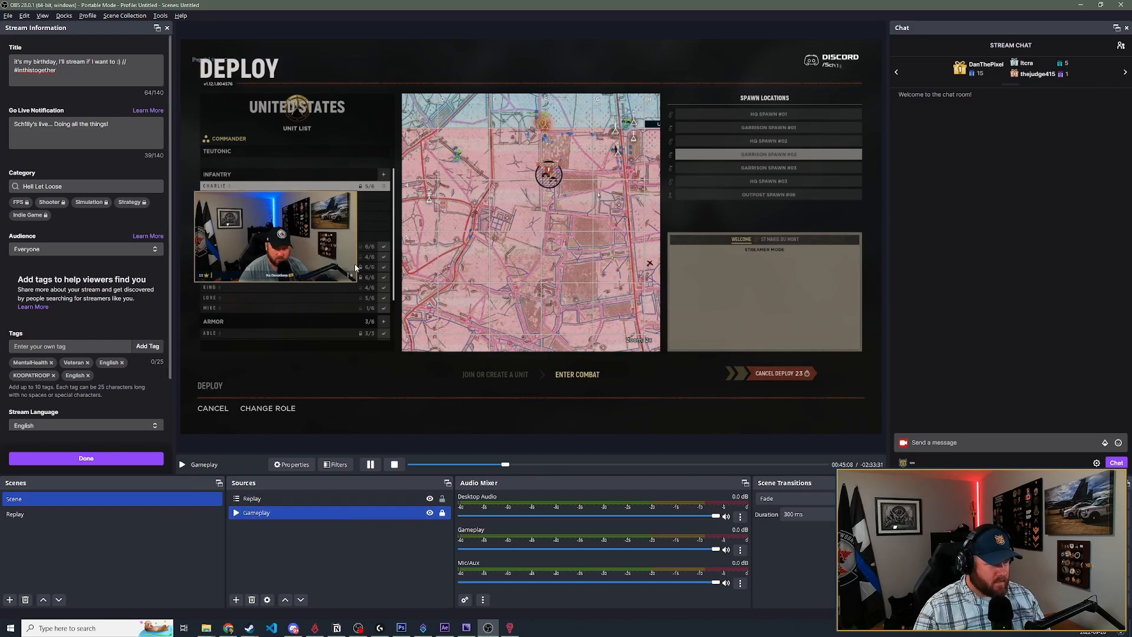
click(515, 465)
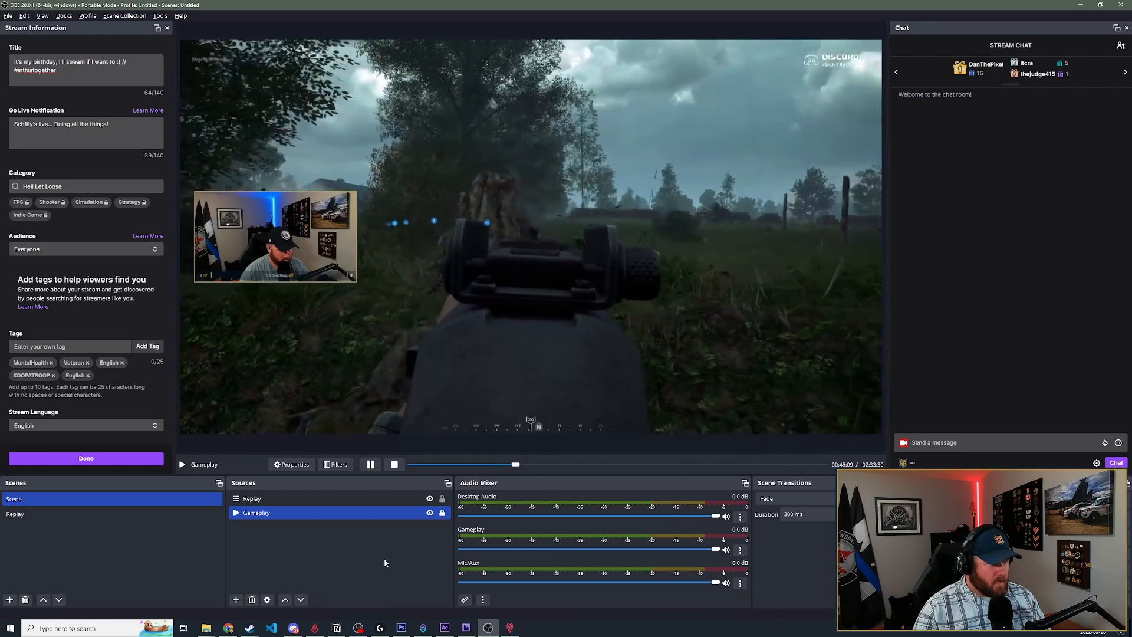
- Check the Replay scene, and return to Scene to watch the instant replay over the gameplay
click(52, 517)
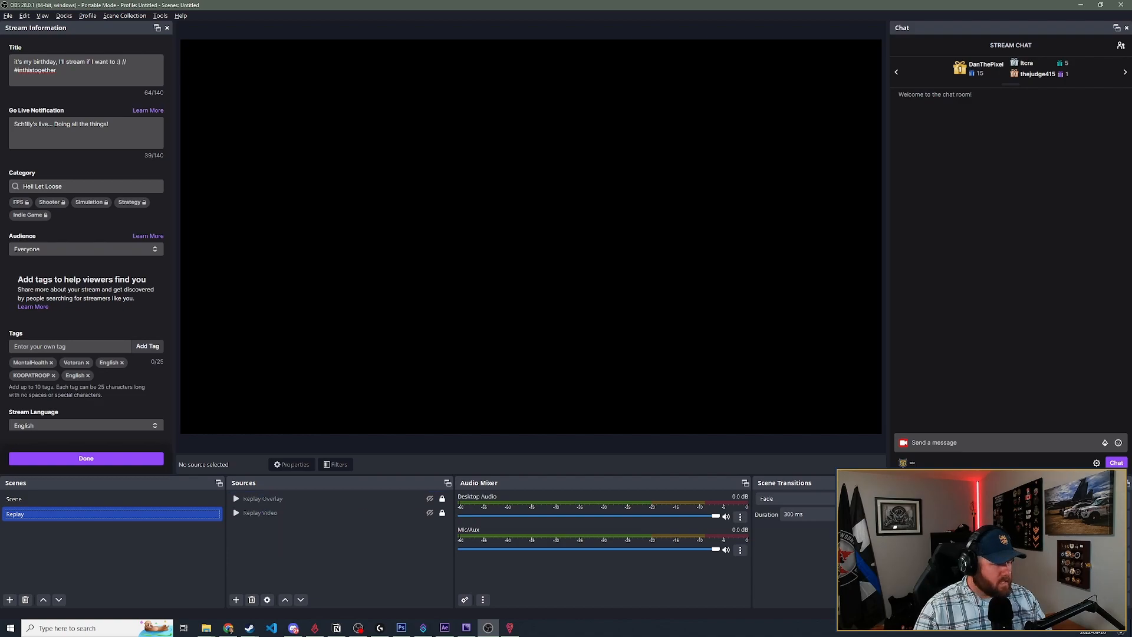
click(87, 499)
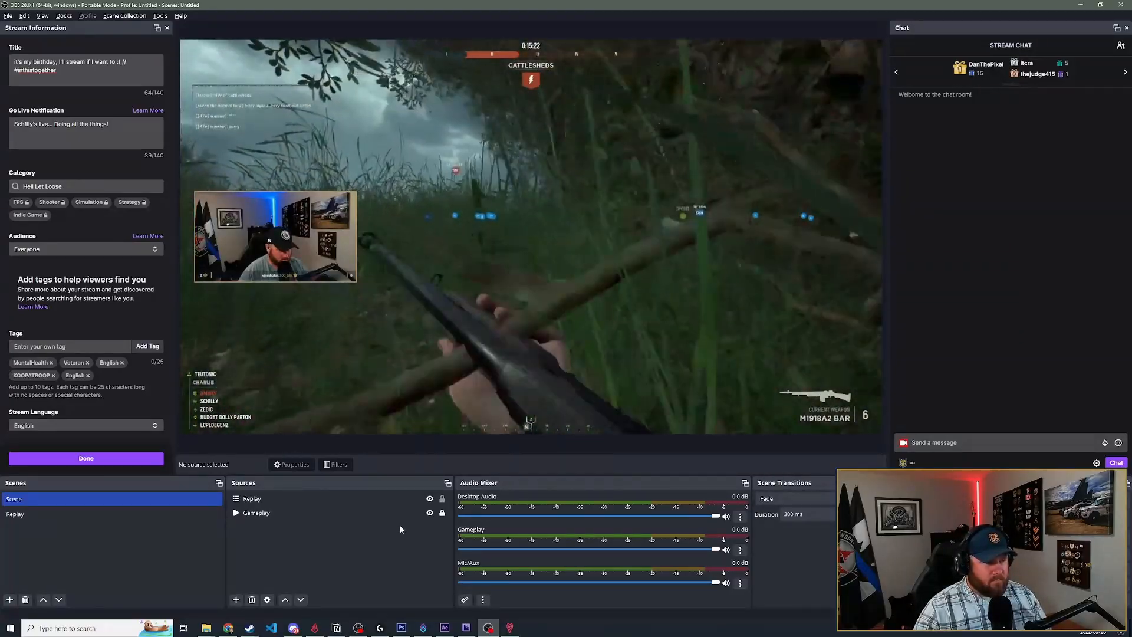
click(369, 513)
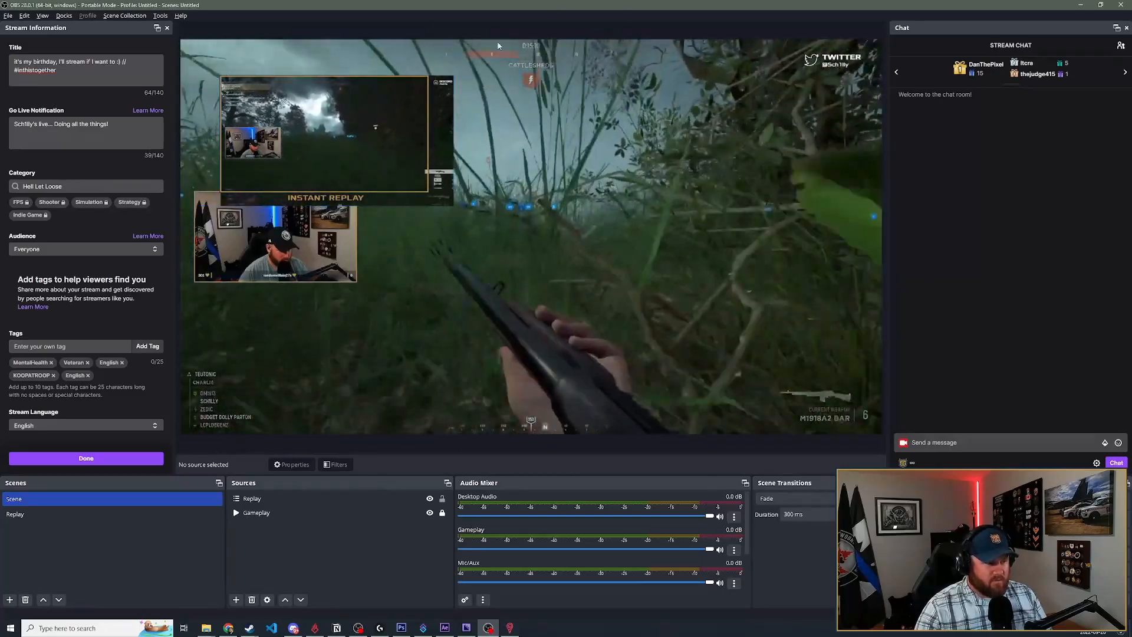
- In the Replay scene, unlock Replay Video, resize it to fit the Instant Replay frame, lock it again and return to Scene
click(75, 516)
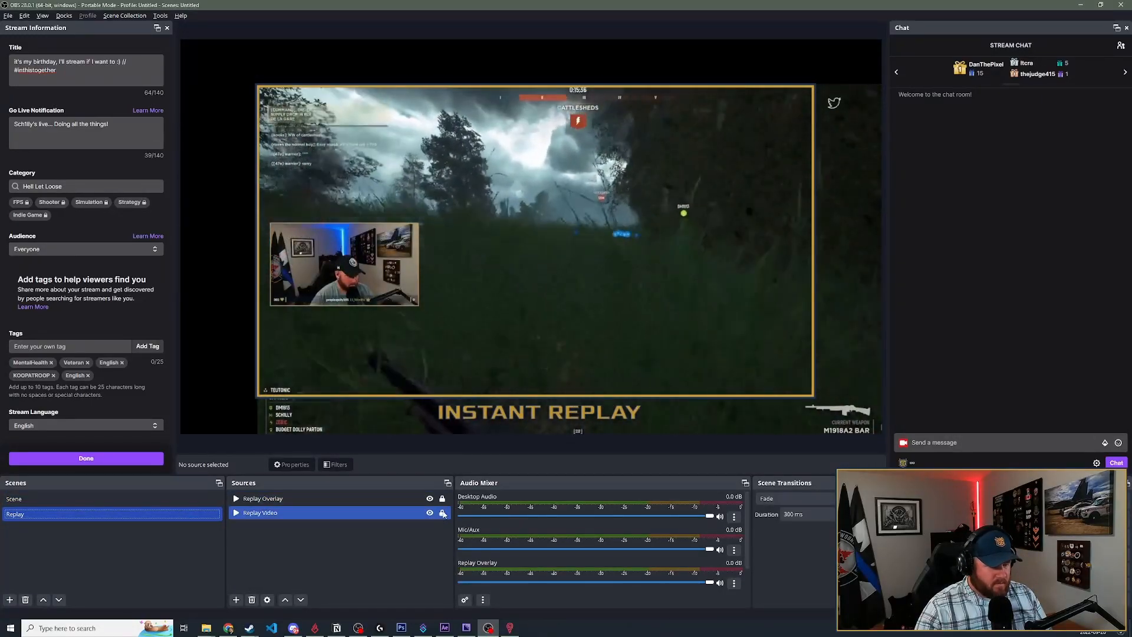
click(637, 138)
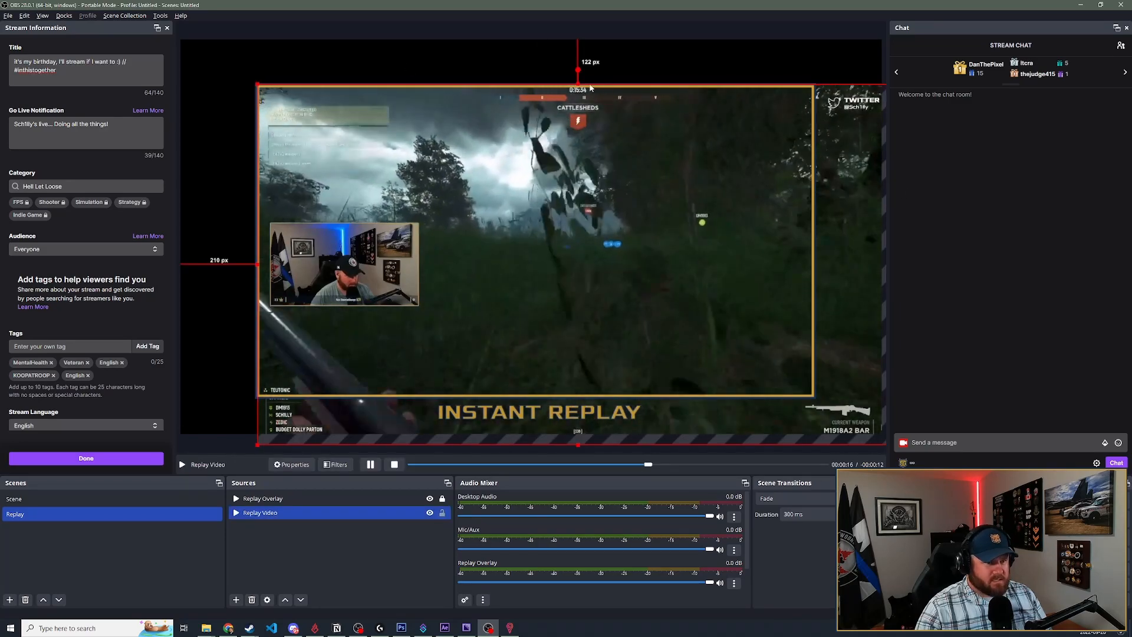
drag(579, 85, 579, 196)
drag(584, 265, 584, 157)
drag(709, 337, 815, 383)
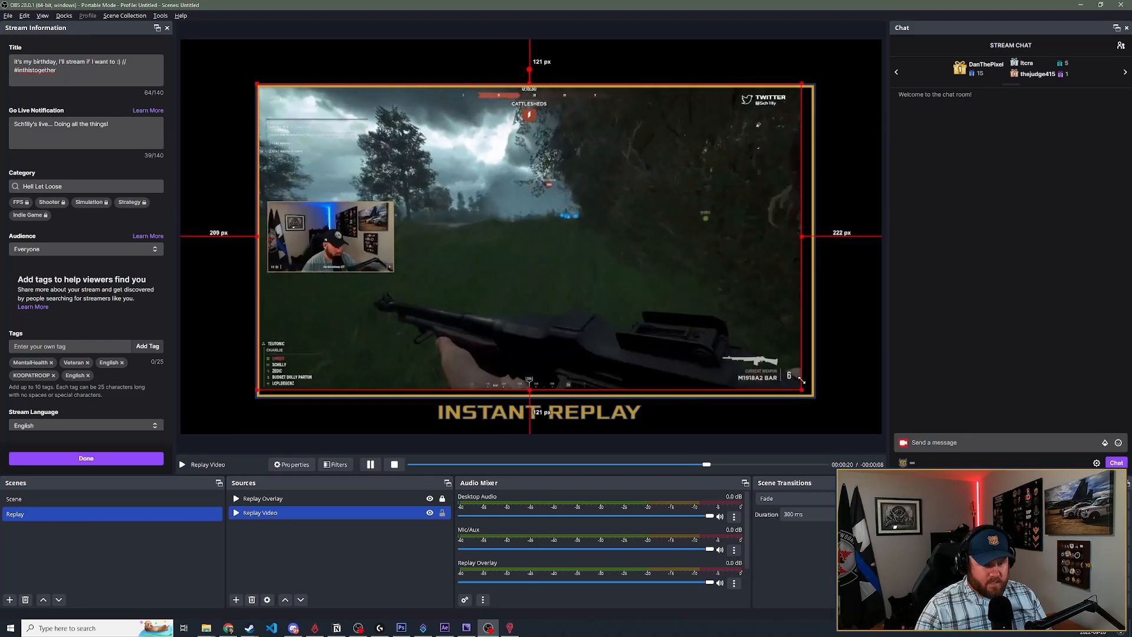
click(847, 373)
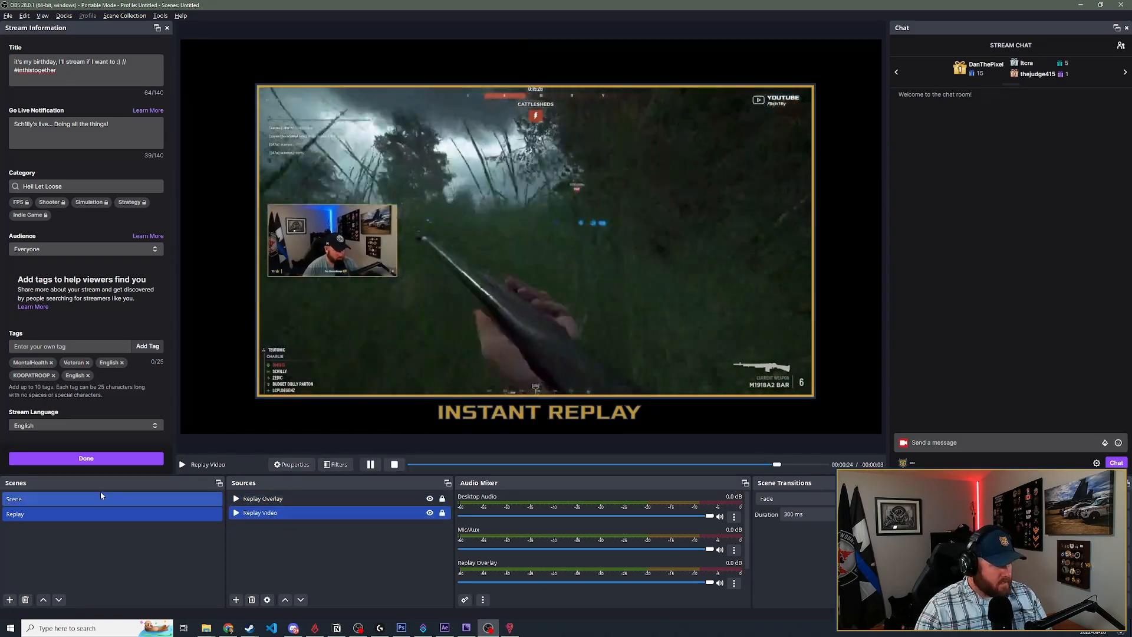
double_click(99, 498)
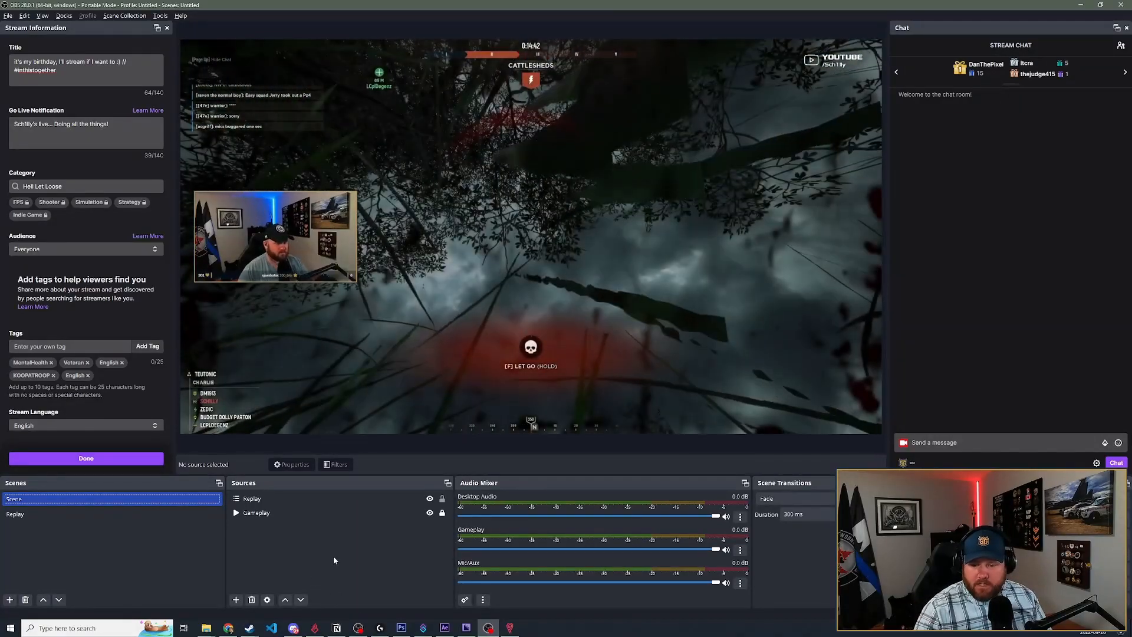
click(414, 500)
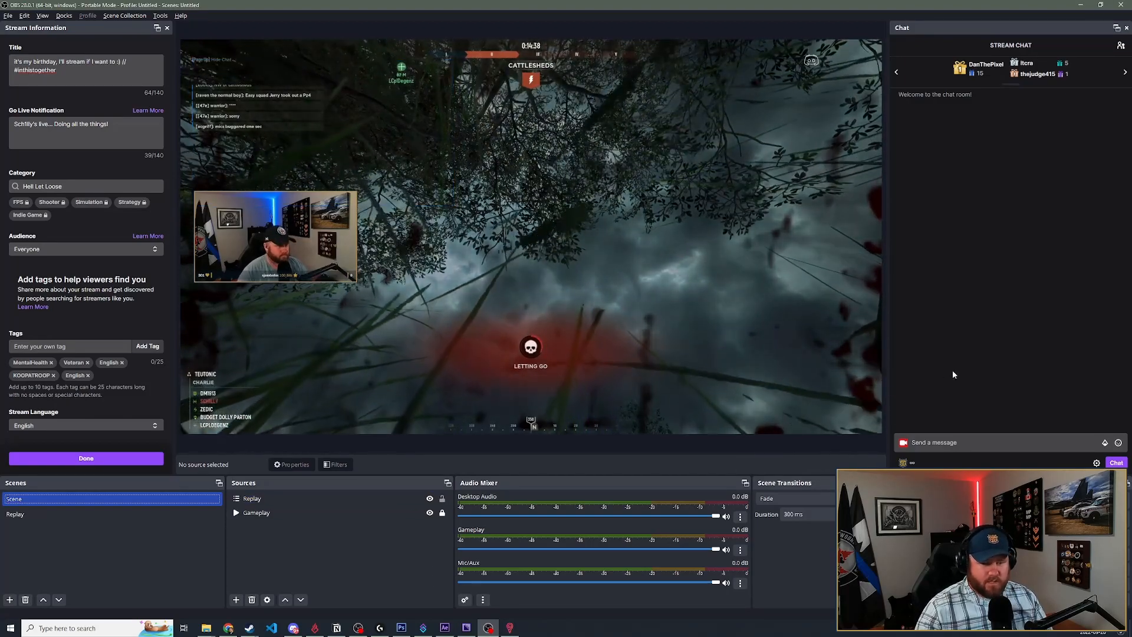
- Switch to Streamer.bot and move its window over the middle of the OBS preview
click(721, 624)
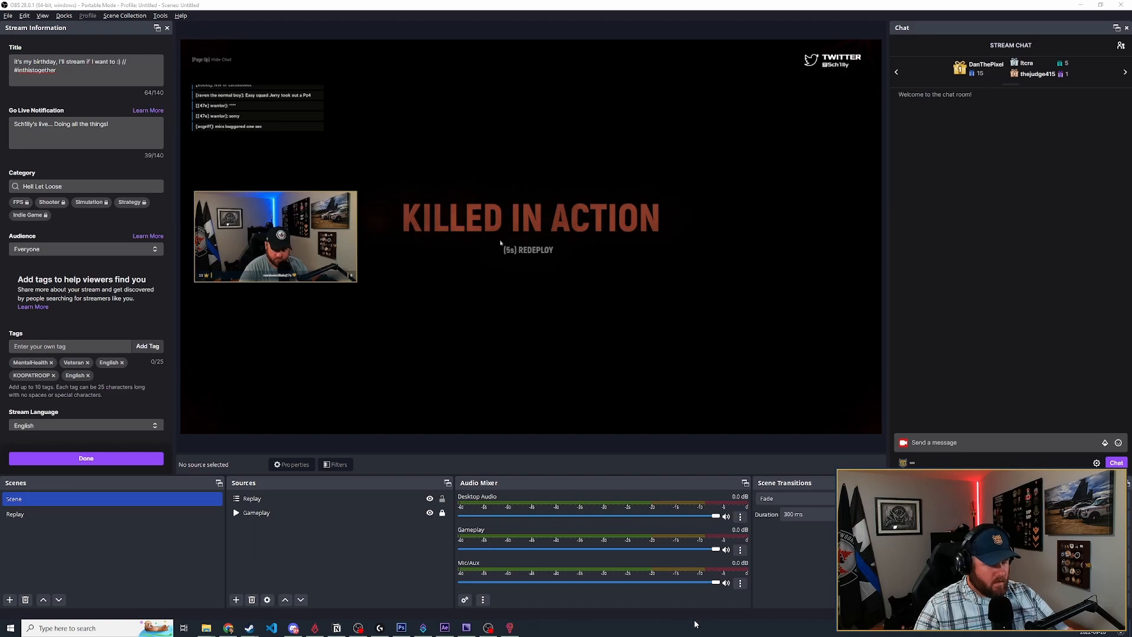
click(424, 629)
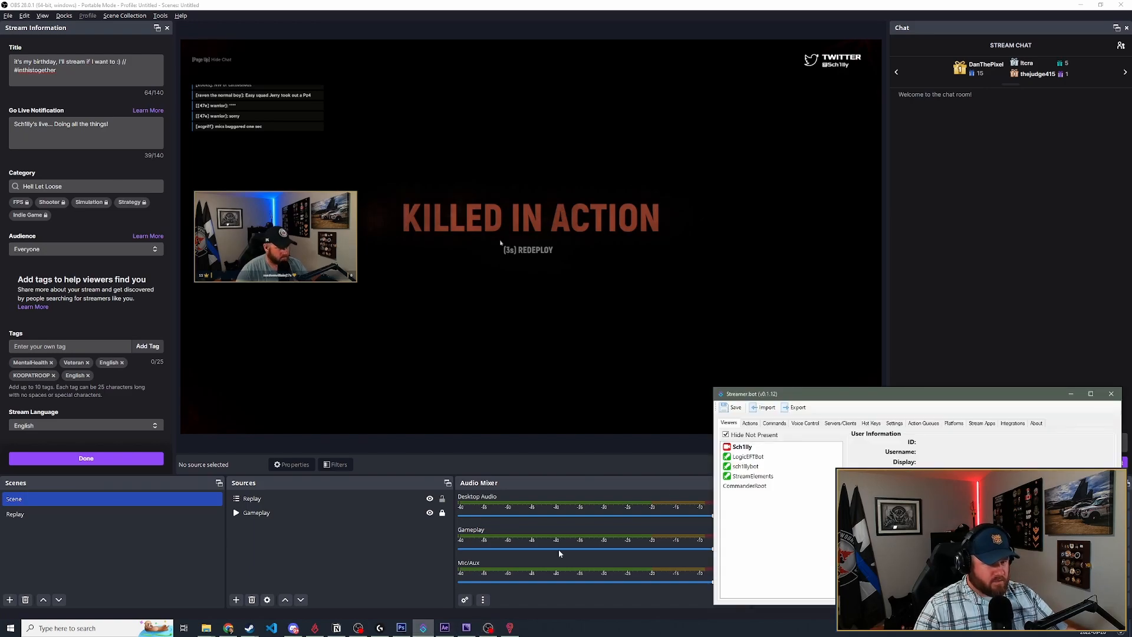
drag(881, 395, 462, 185)
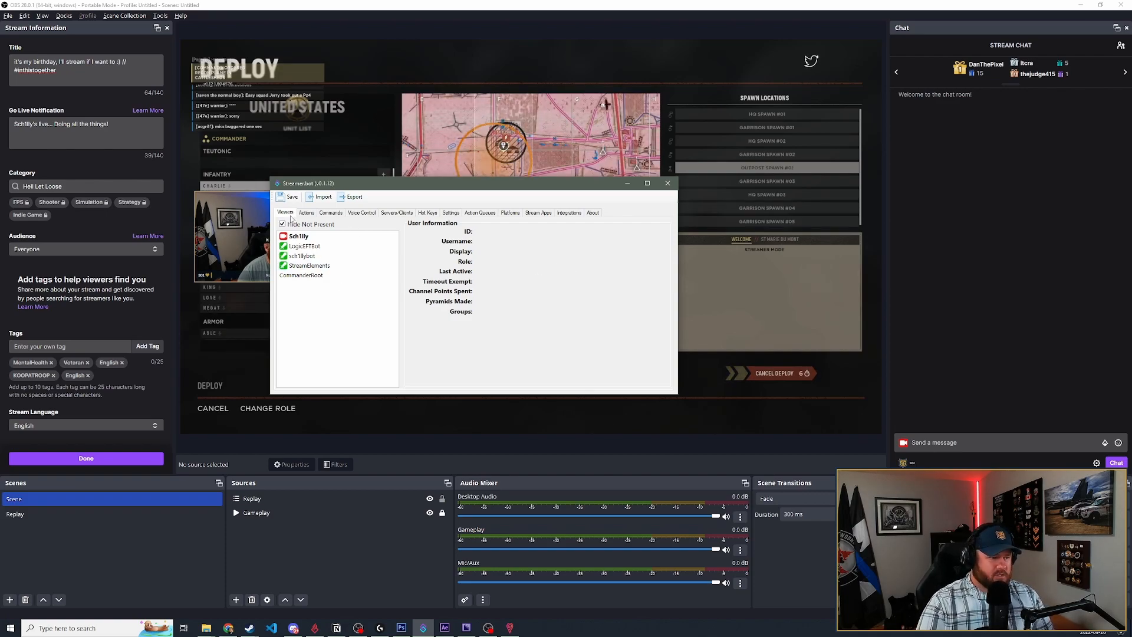
- Look through Streamer.bot's commands, voice control, servers/clients, hot keys, stream apps and integrations
click(337, 214)
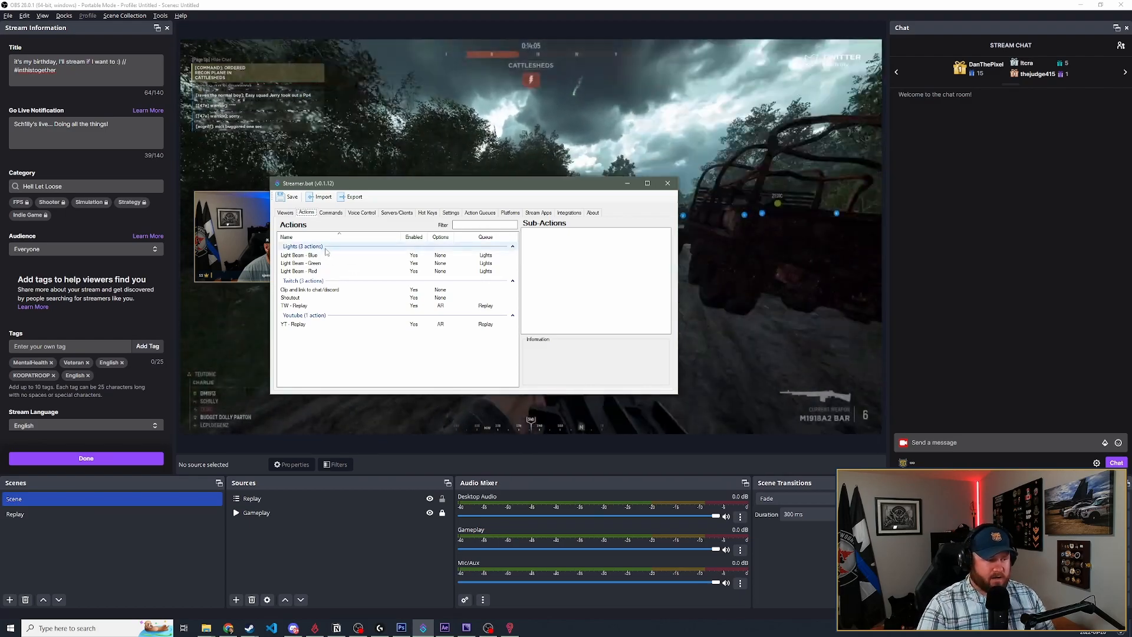
click(362, 212)
click(396, 213)
click(428, 212)
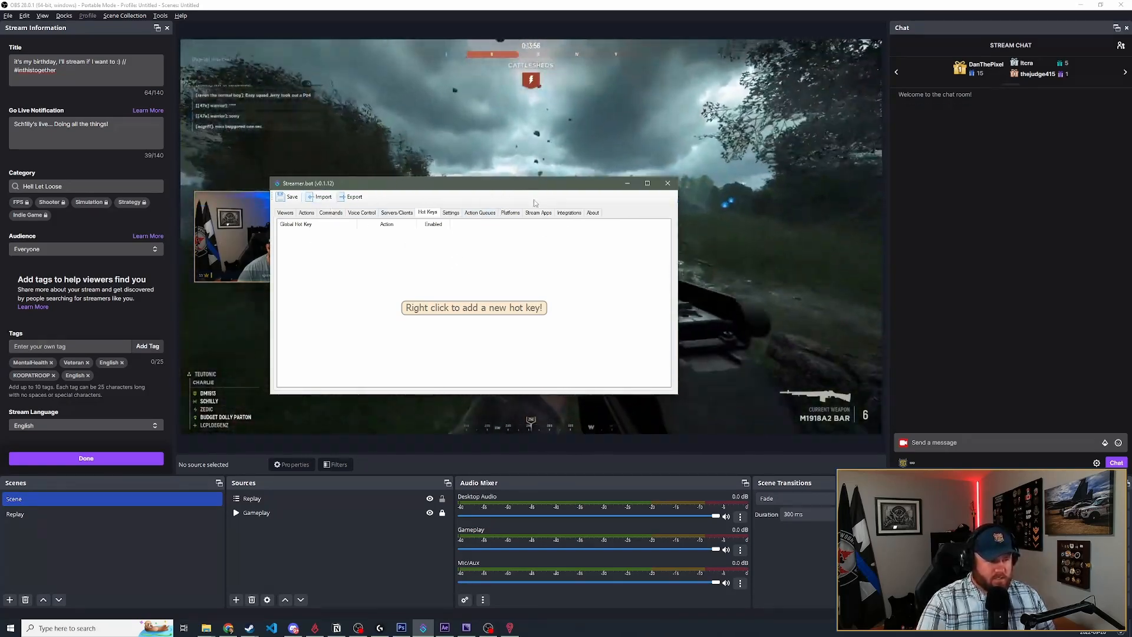
click(538, 213)
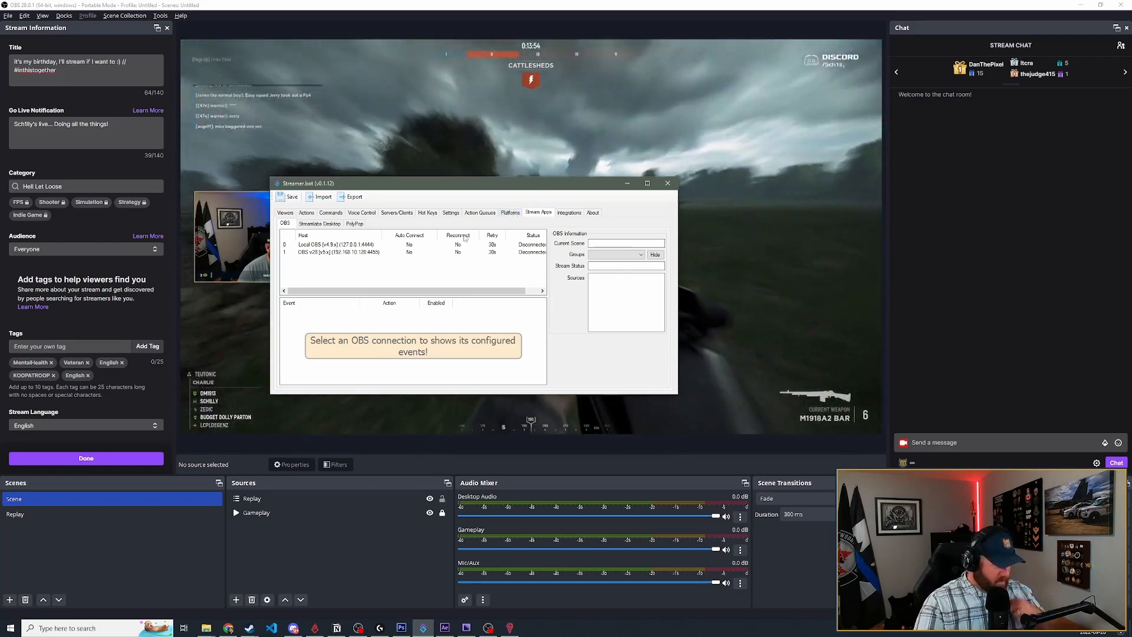
click(569, 214)
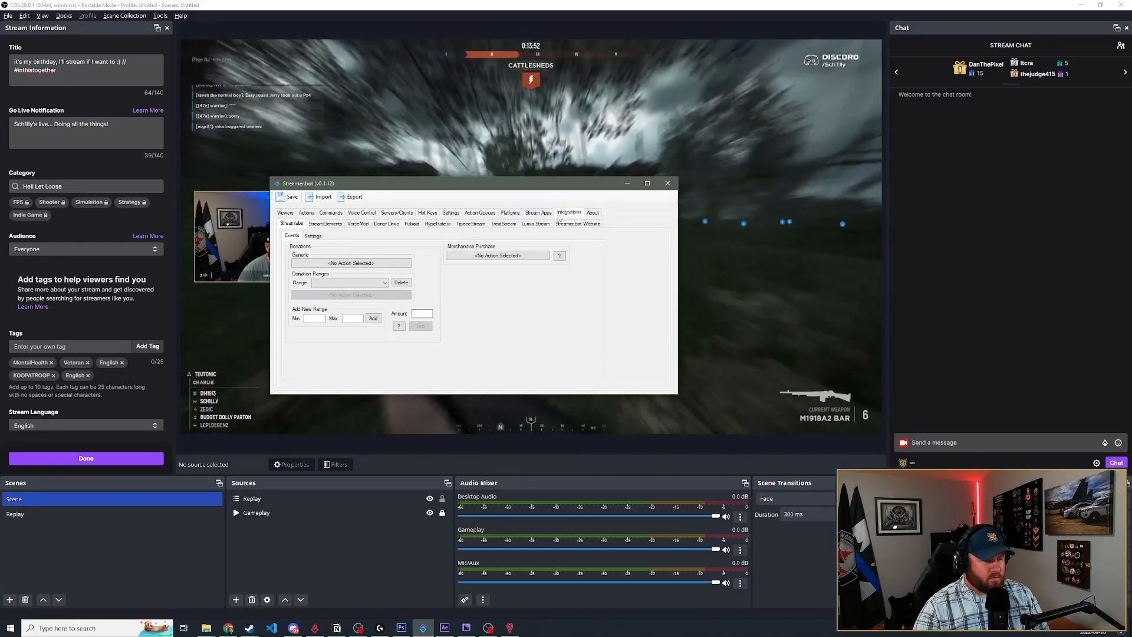
- Look through Streamer.bot's settings and the YouTube and Twitch platform options, including the Twitch events and the YouTube account
click(450, 213)
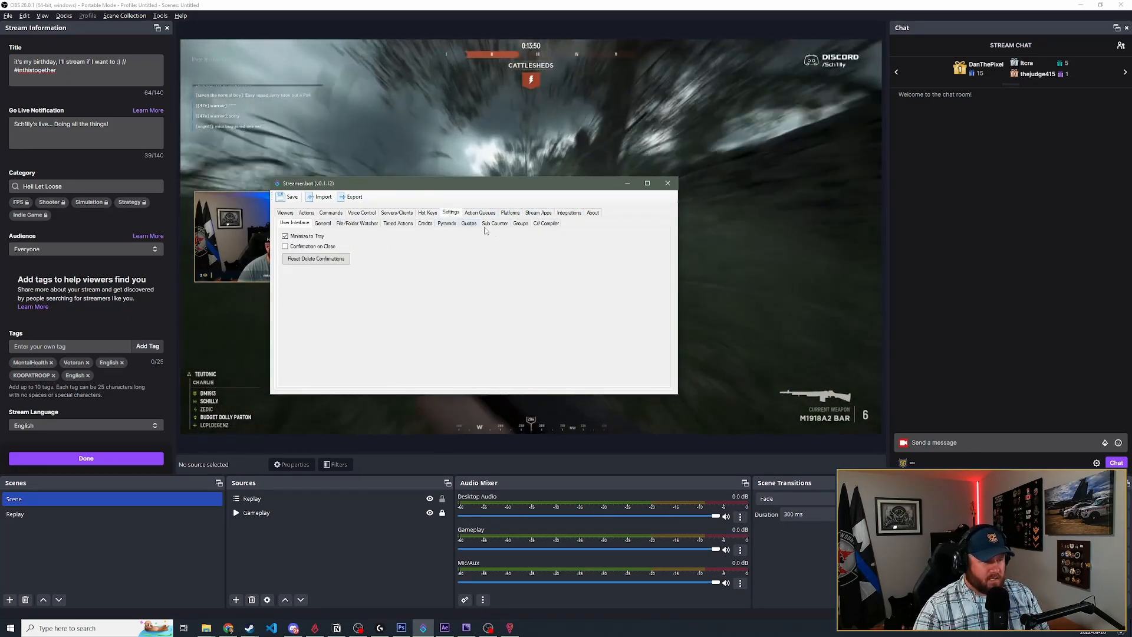
click(510, 213)
click(312, 224)
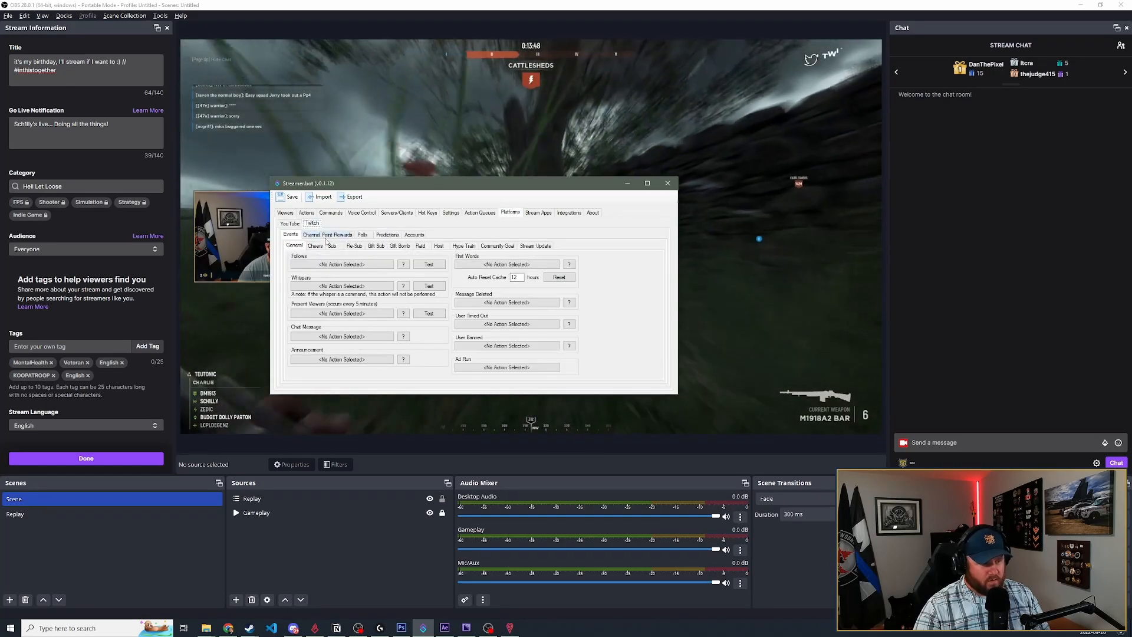
click(290, 223)
click(417, 235)
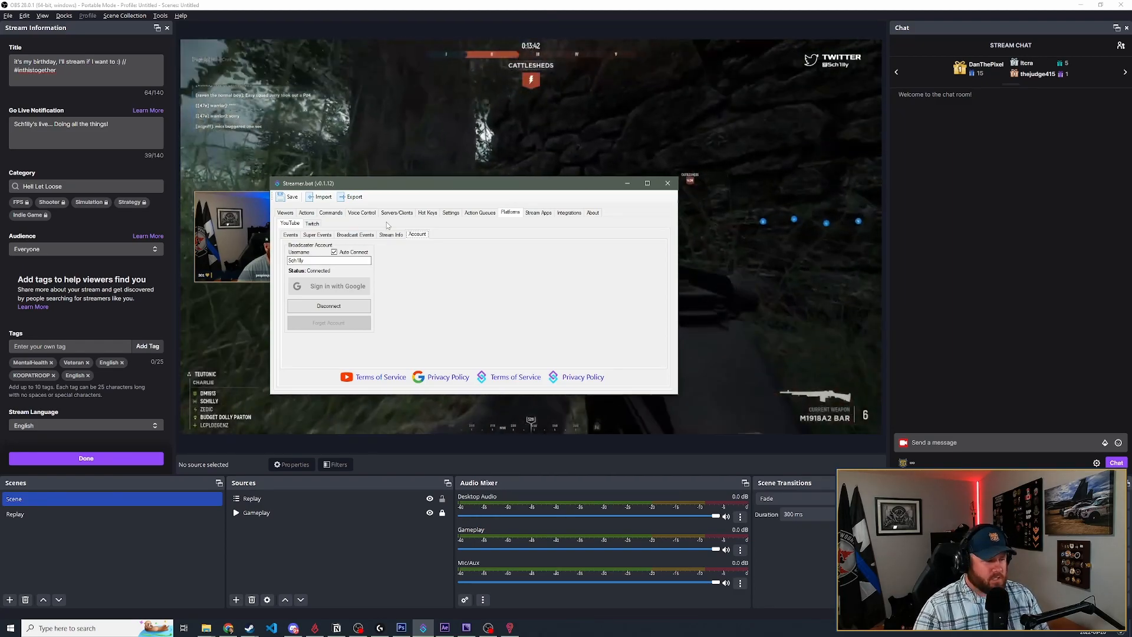
click(311, 223)
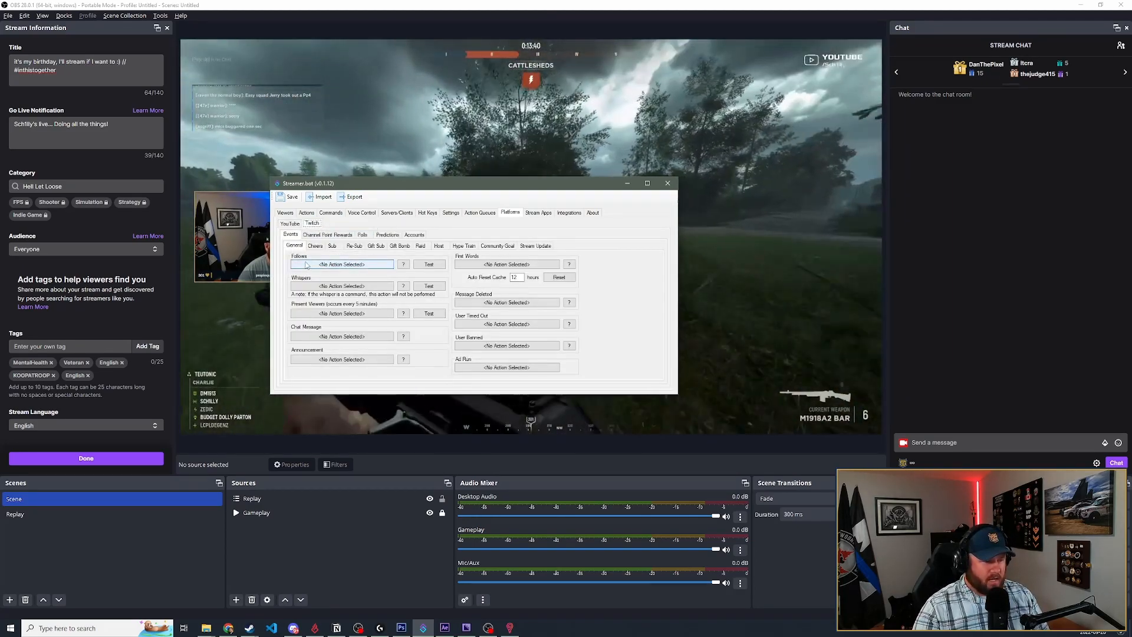
- Compare Streamer.bot's list of Twitch and YouTube chat commands with its list of actions
click(331, 212)
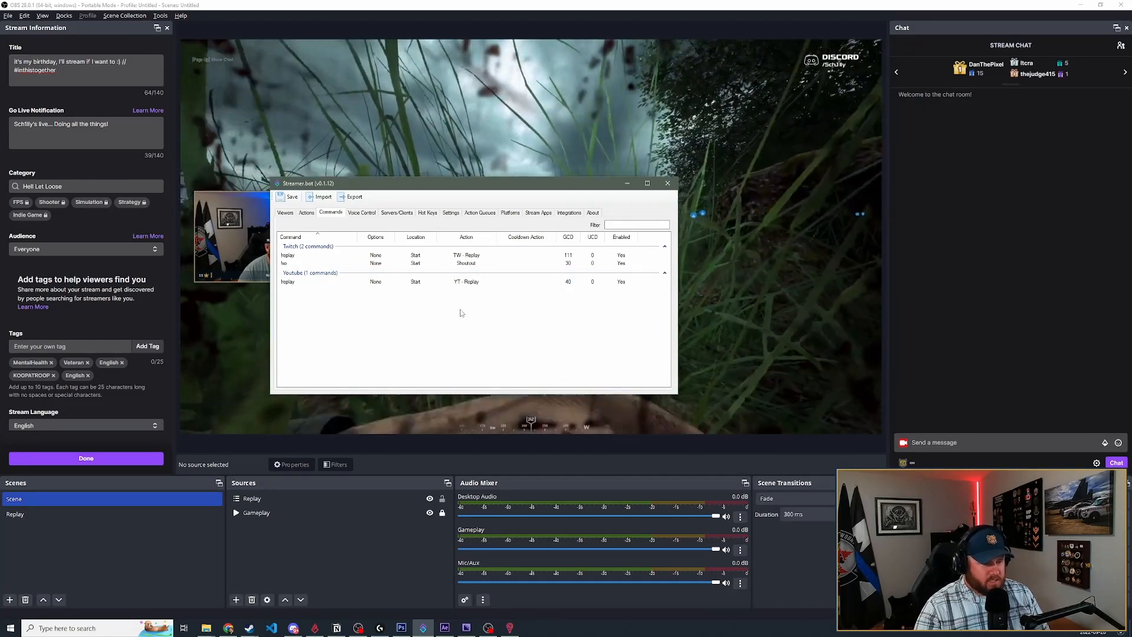
click(307, 212)
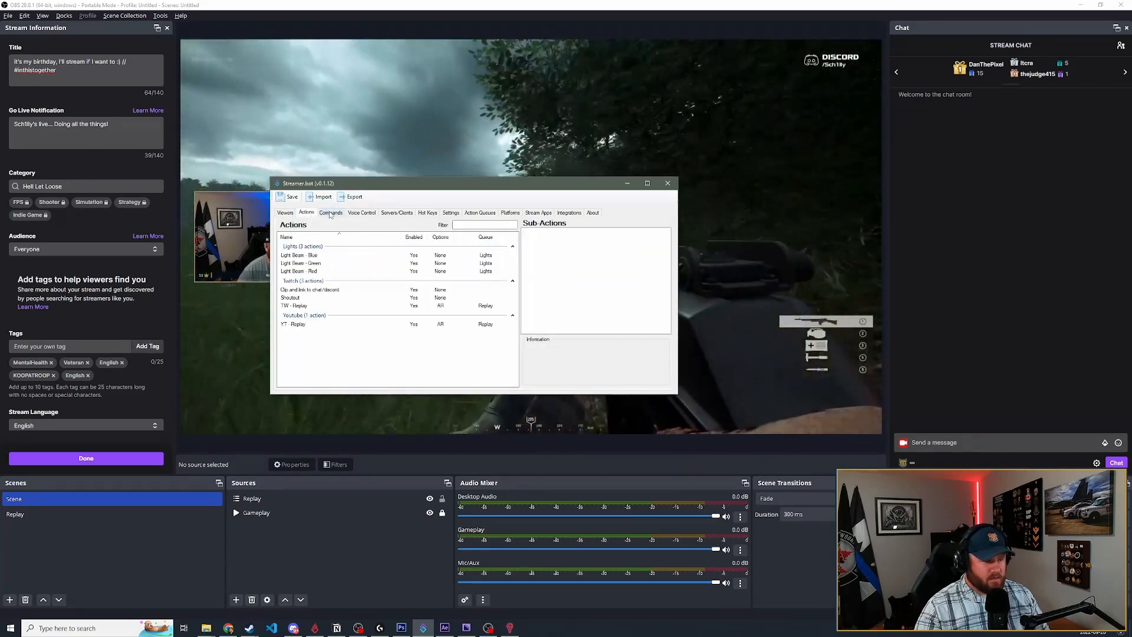
click(331, 213)
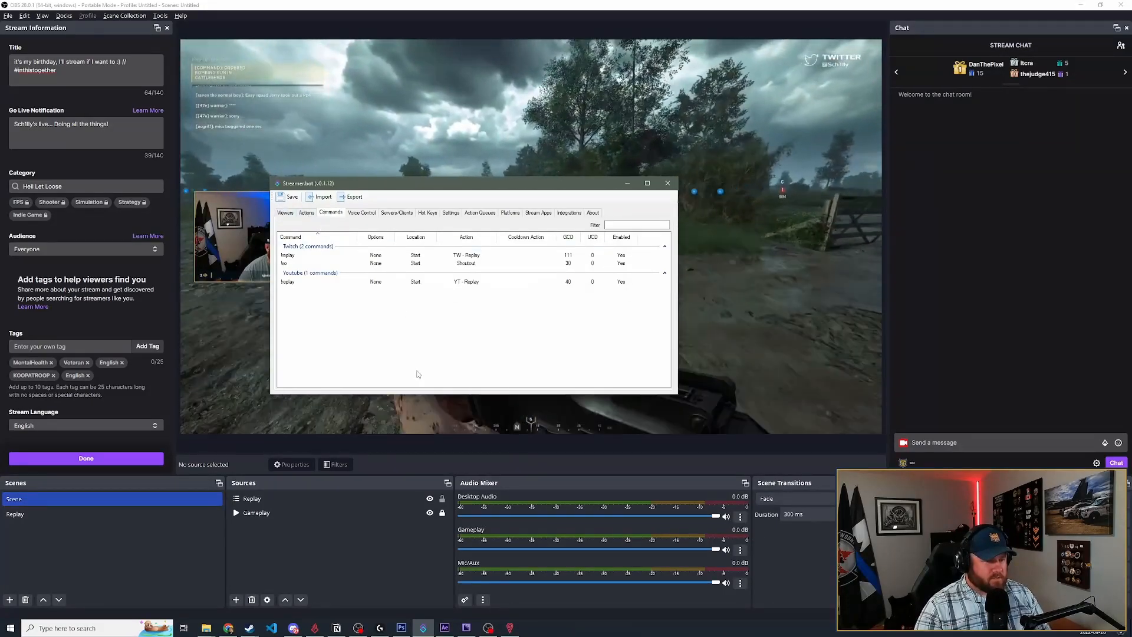
- Inspect the TW - Replay action's sub-actions, including the Twitch message and the F24 keyboard press
click(306, 212)
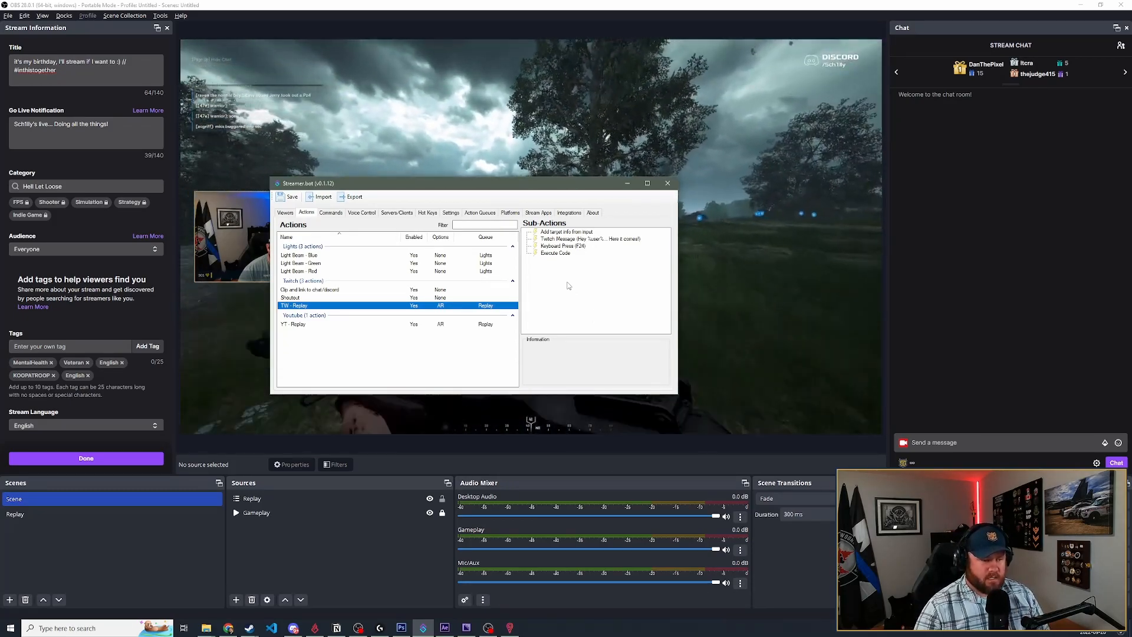
click(580, 240)
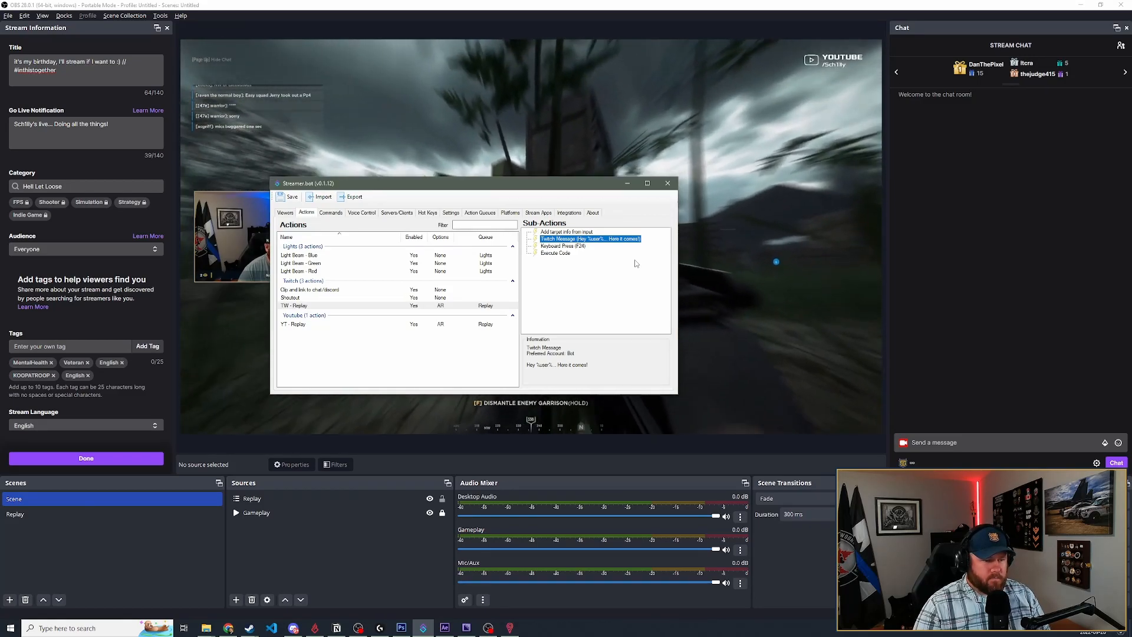
click(566, 245)
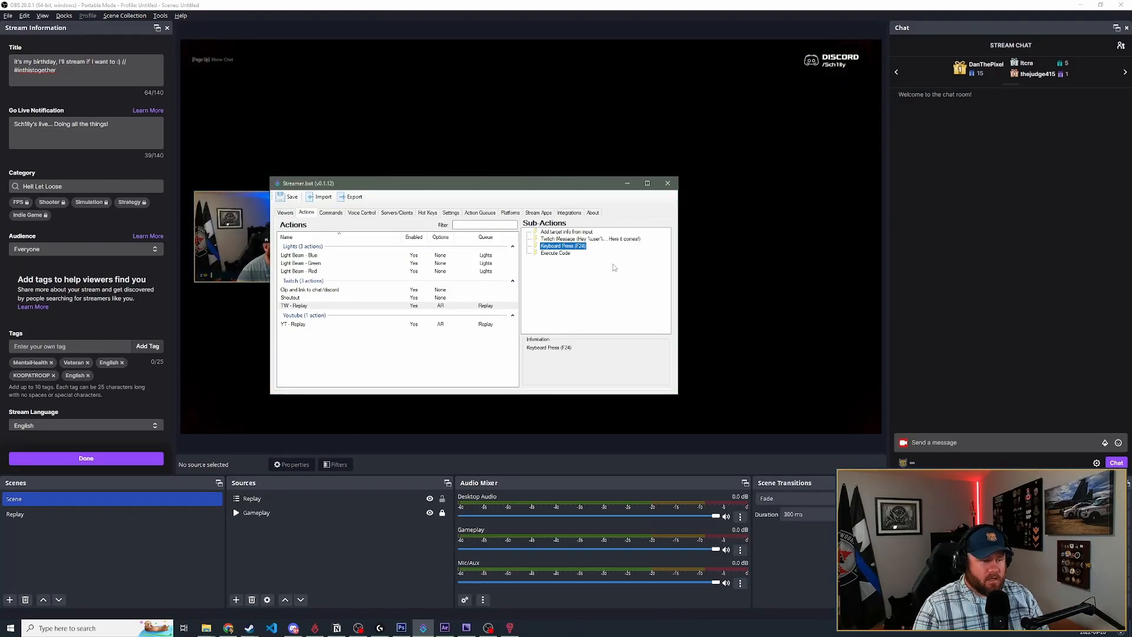
- Open the Execute Code sub-action of TW - Replay, examine its C# clip-posting code and close it without saving
click(558, 254)
double_click(558, 254)
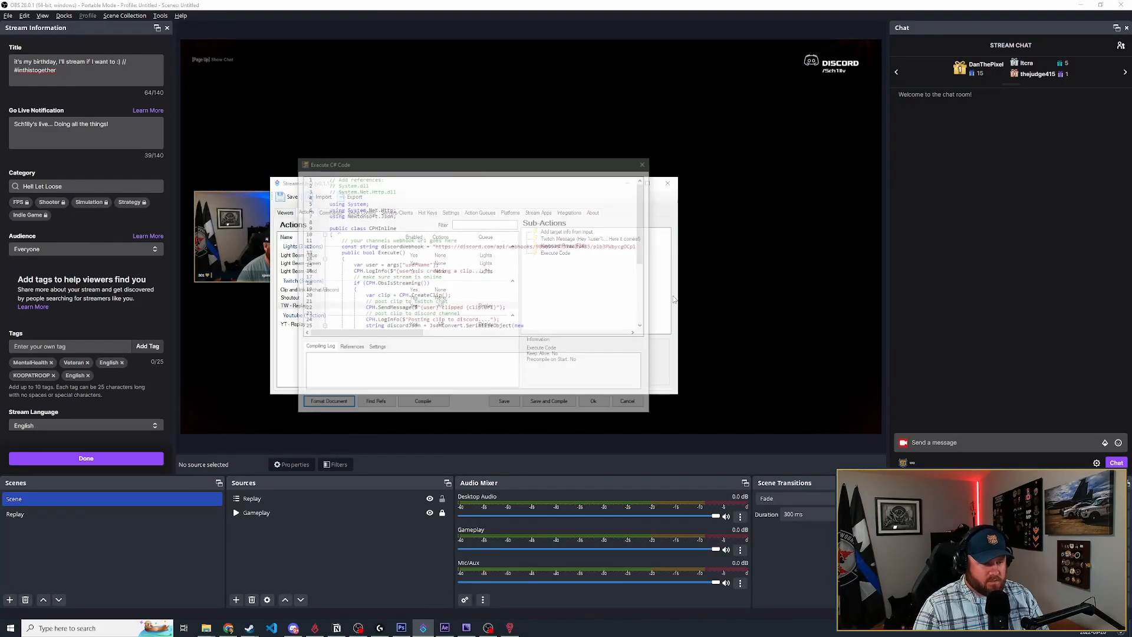
drag(541, 158, 329, 74)
drag(207, 121, 388, 229)
click(389, 230)
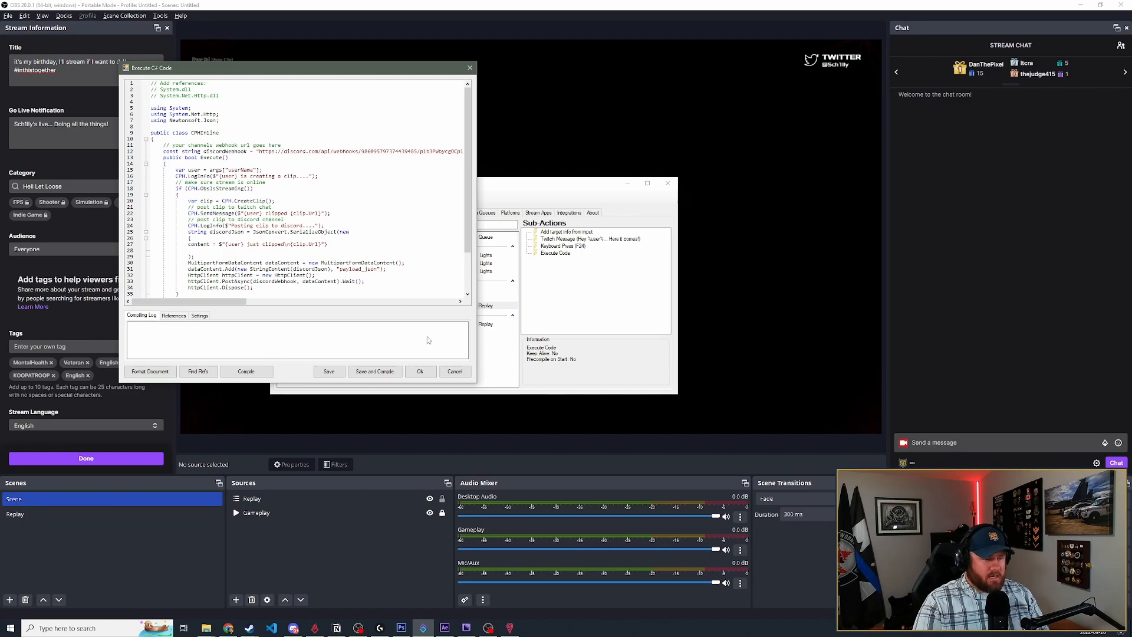
click(455, 371)
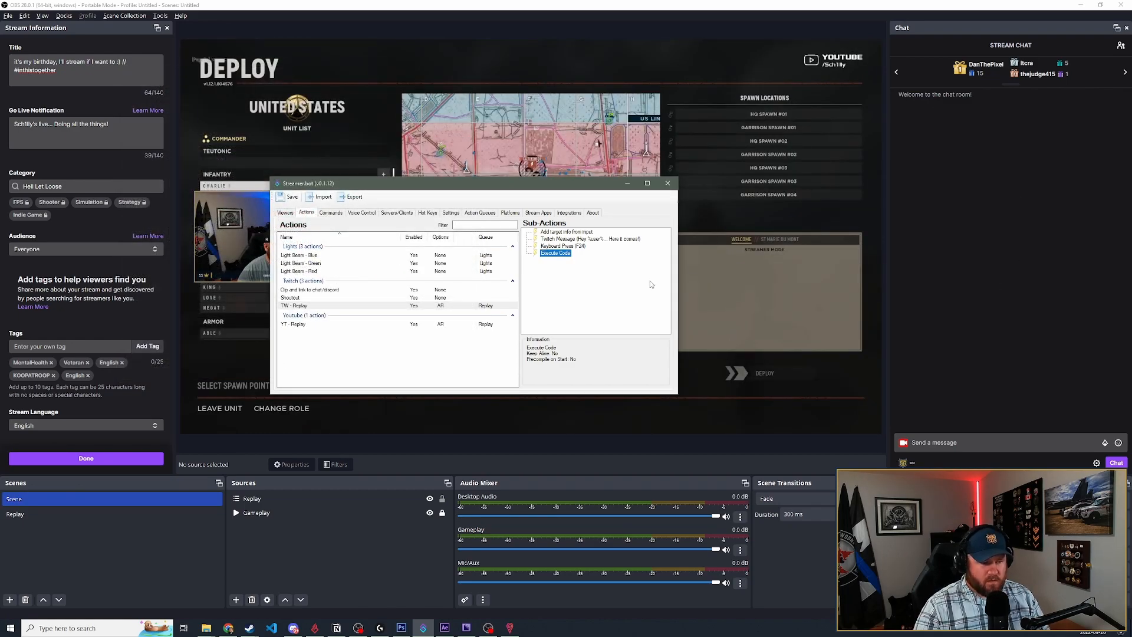
- Compare the sub-actions of Clip and link to chat/discord, TW - Replay and YT - Replay
click(328, 291)
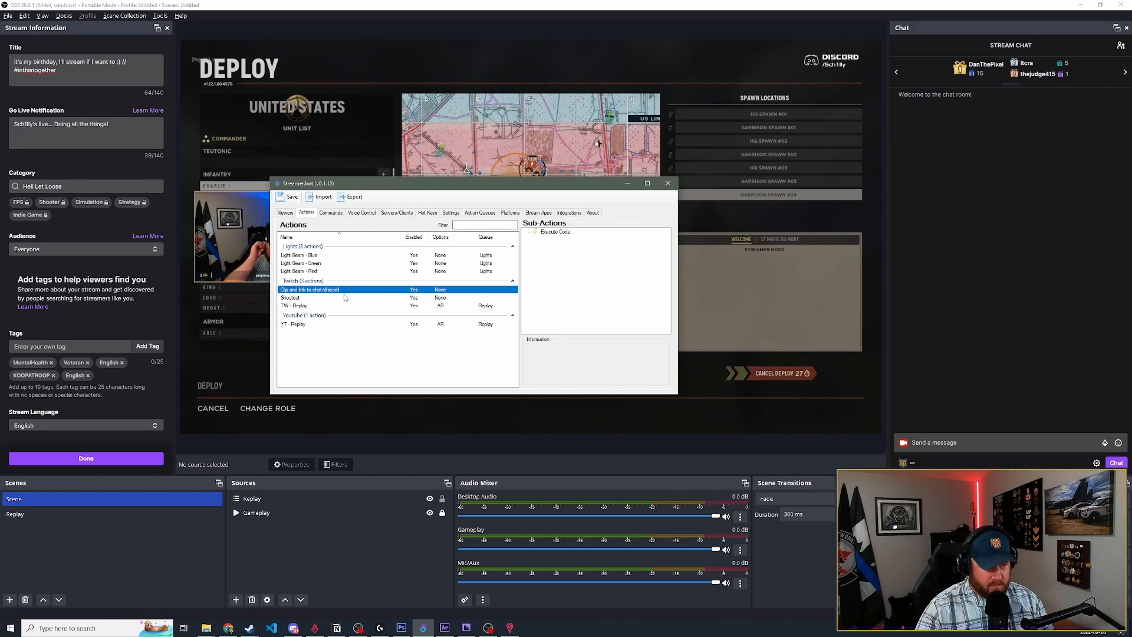
click(301, 306)
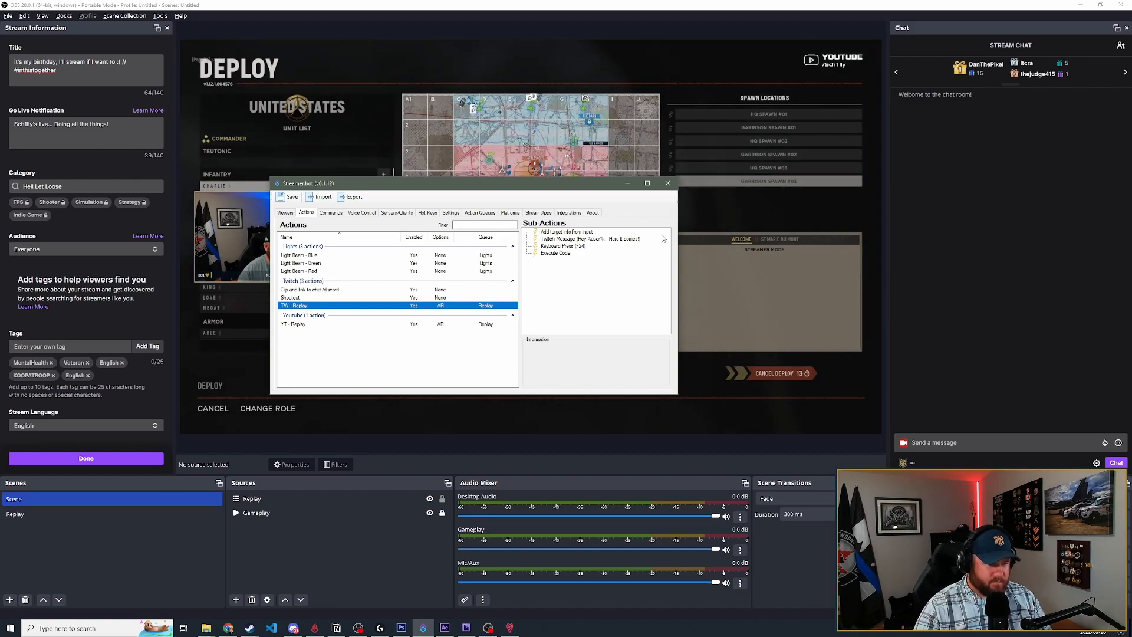
click(327, 324)
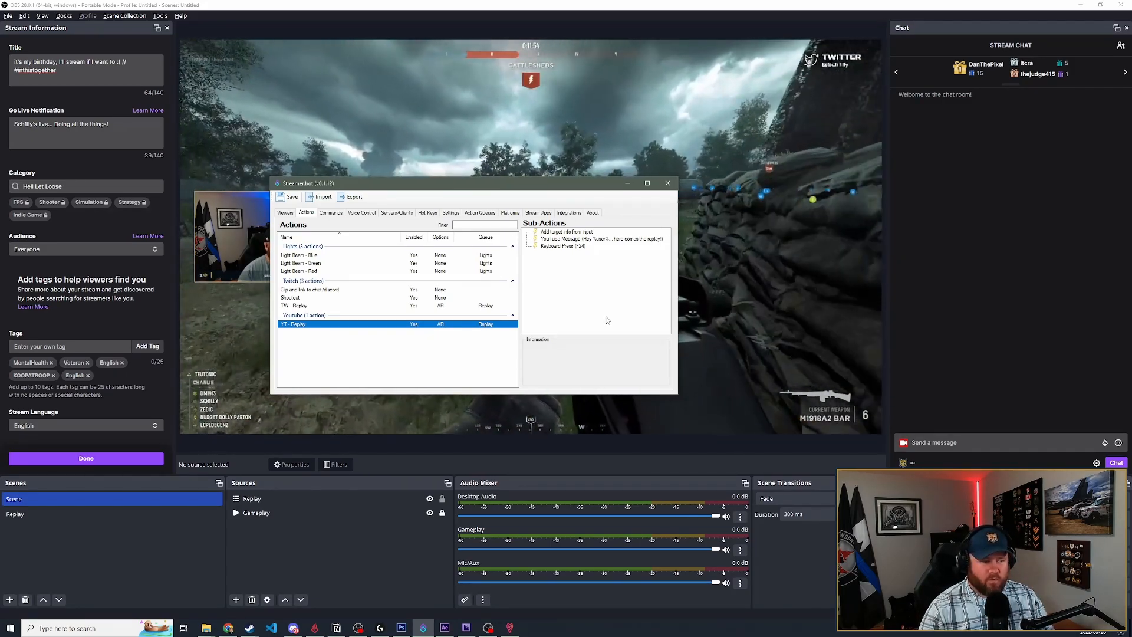
- Open the Twitch !replay command for editing and check its assigned action and its Twitch Message source
click(330, 214)
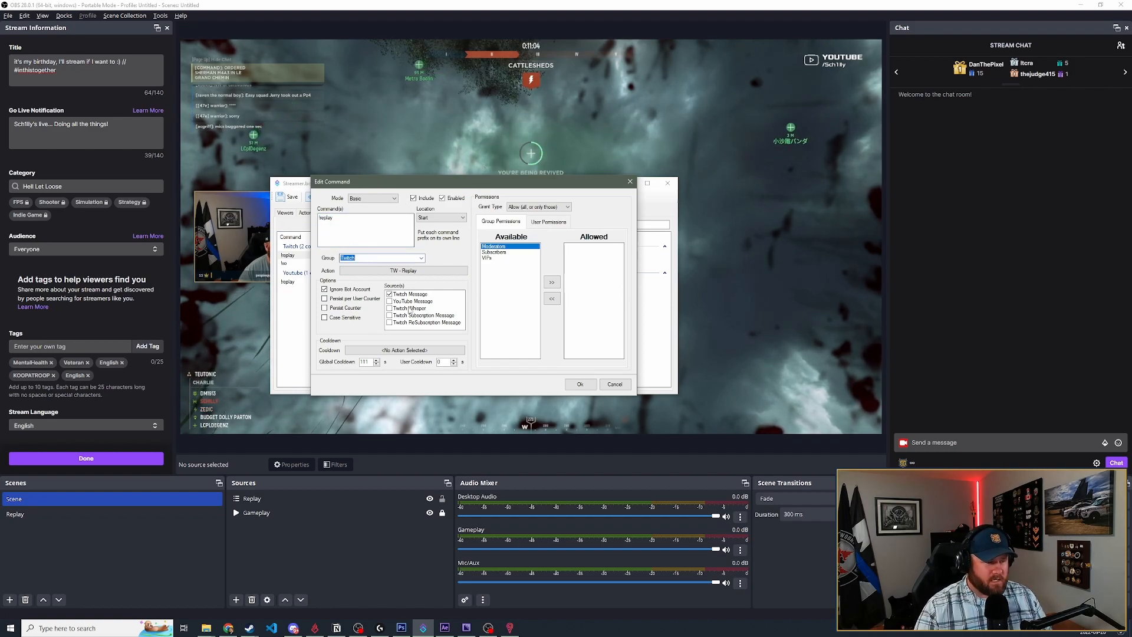
click(390, 270)
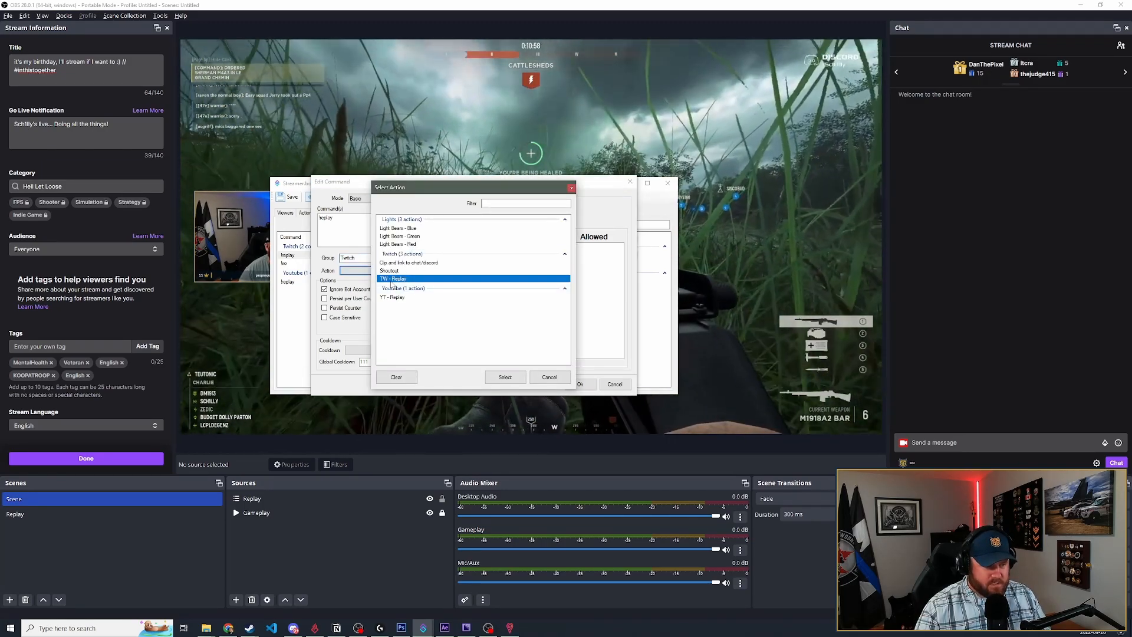
click(549, 378)
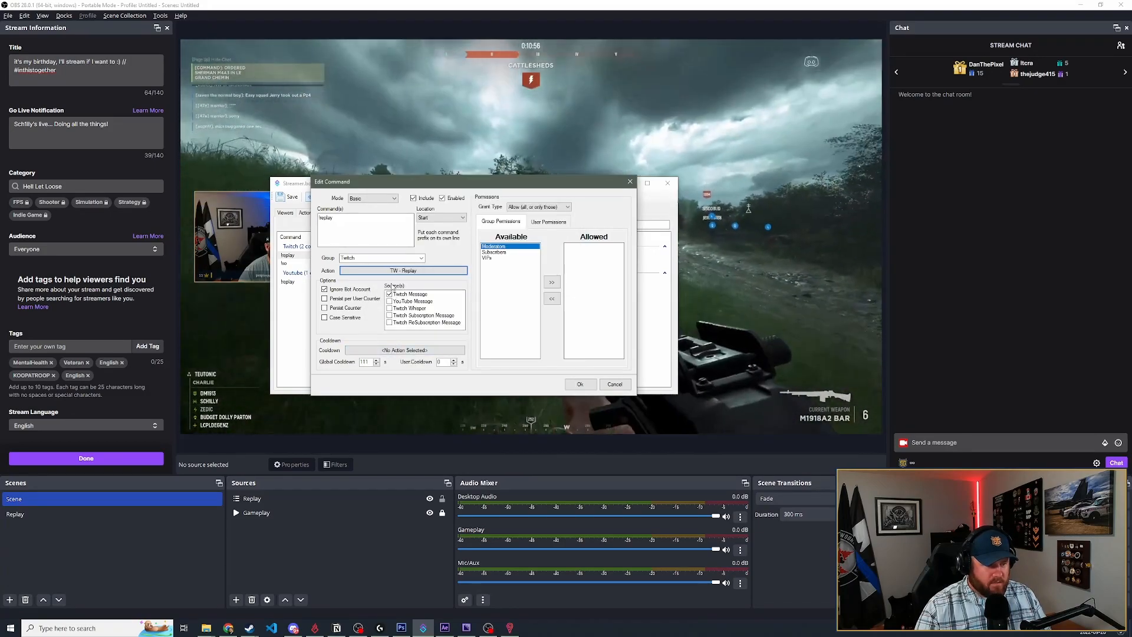
click(447, 296)
click(424, 295)
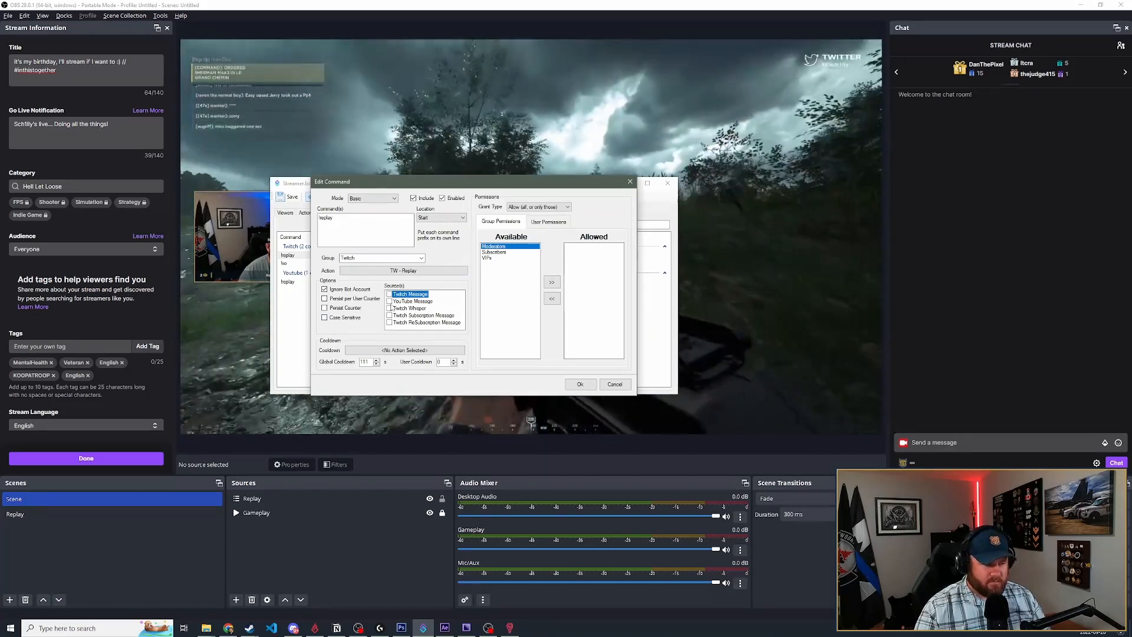
click(389, 294)
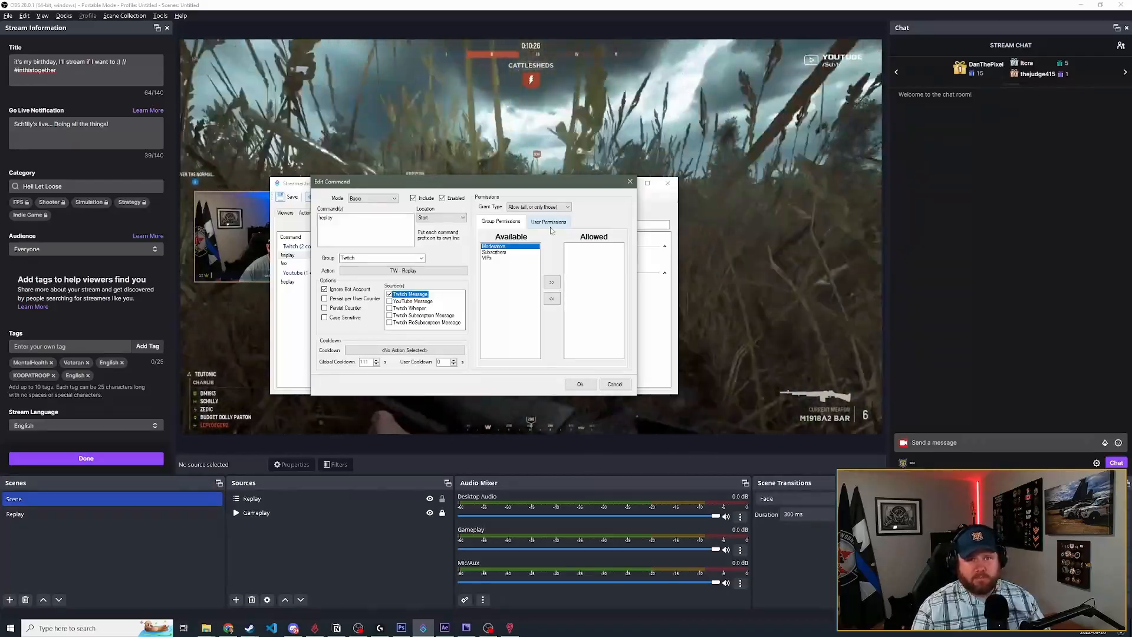
- Check the Twitch !replay command's user and group permissions, and close the command without saving
click(550, 228)
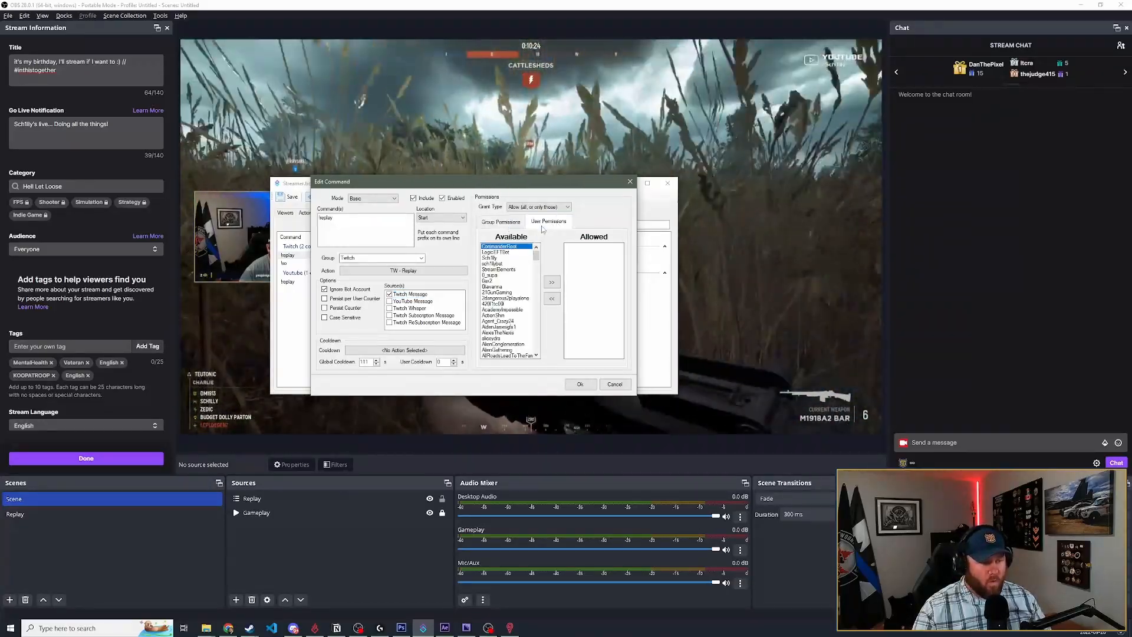
drag(537, 258, 545, 288)
click(501, 221)
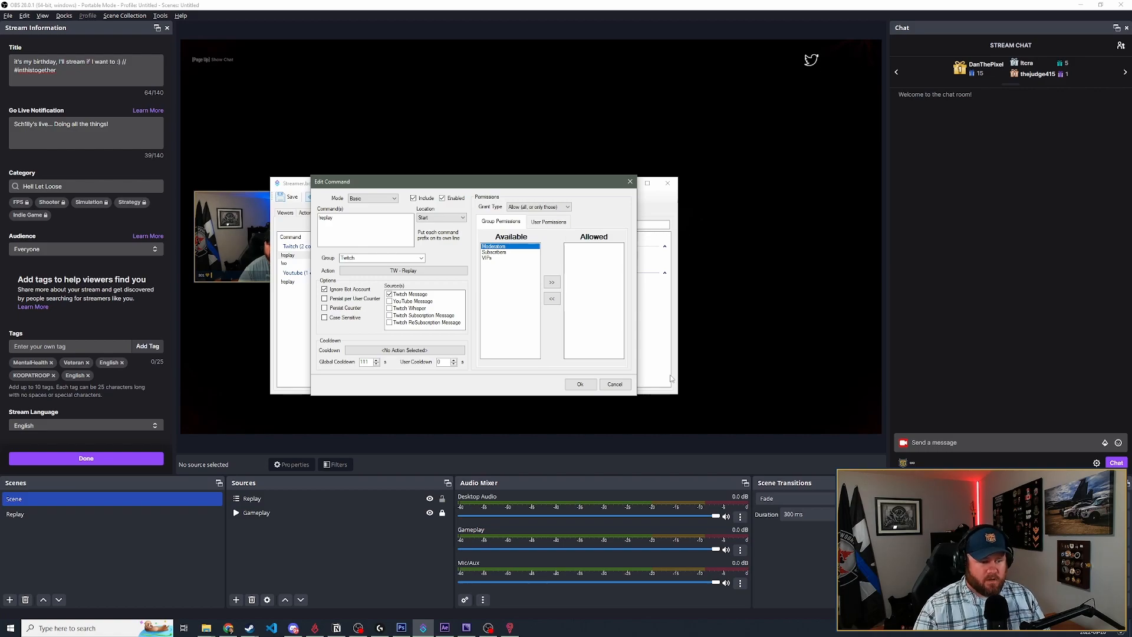
click(613, 382)
- Set the YouTube !replay command's global cooldown to 111 seconds and save the command
double_click(289, 283)
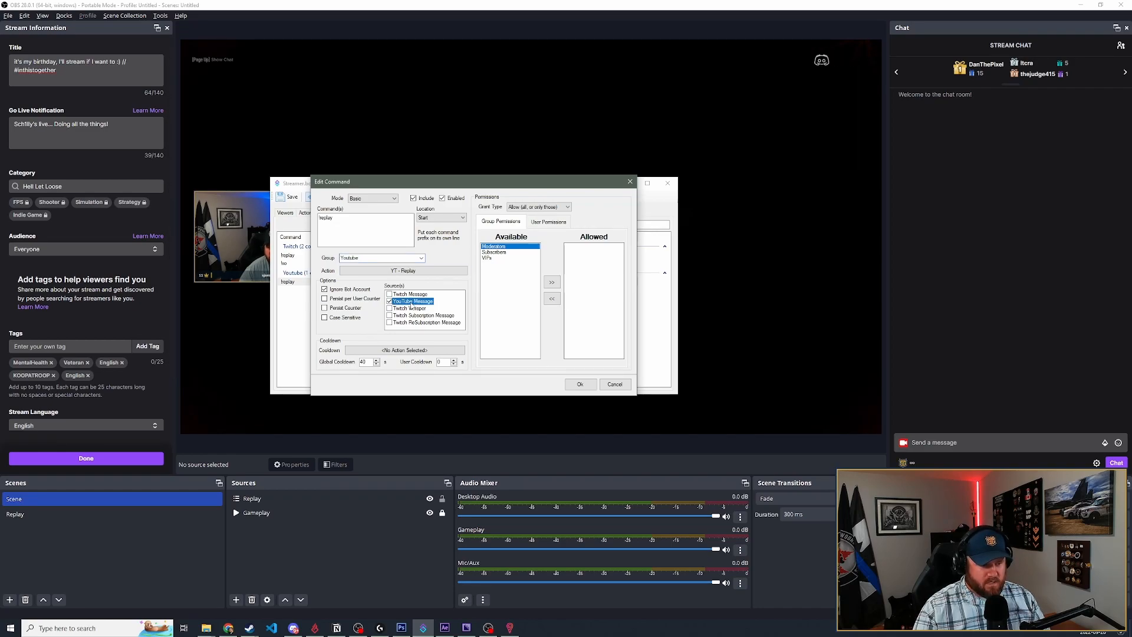
drag(365, 363, 319, 363)
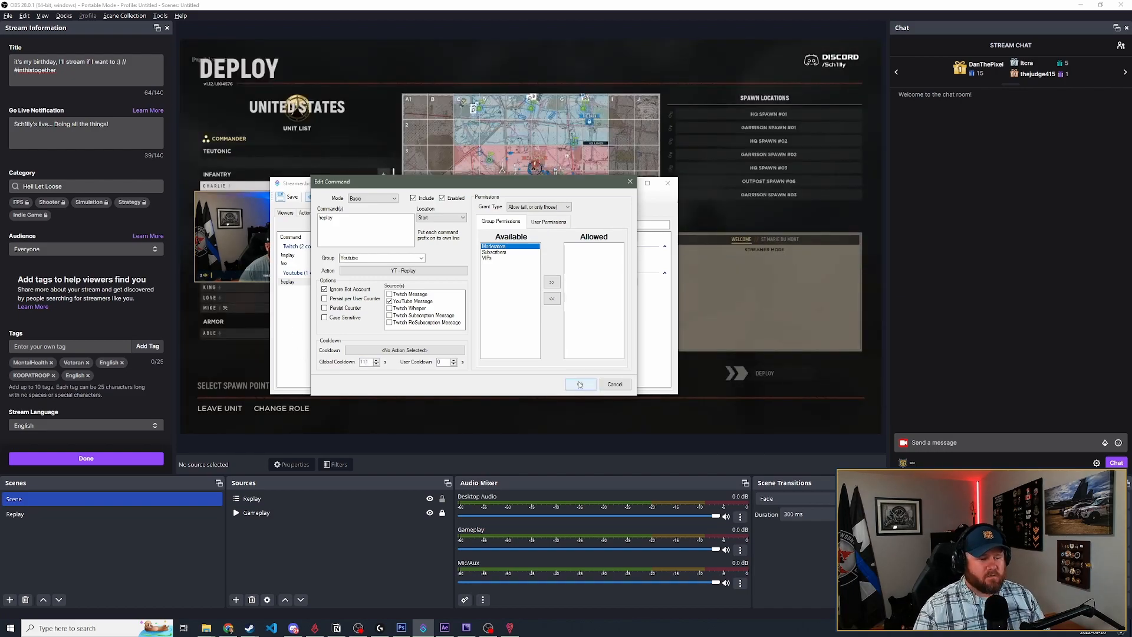
click(580, 385)
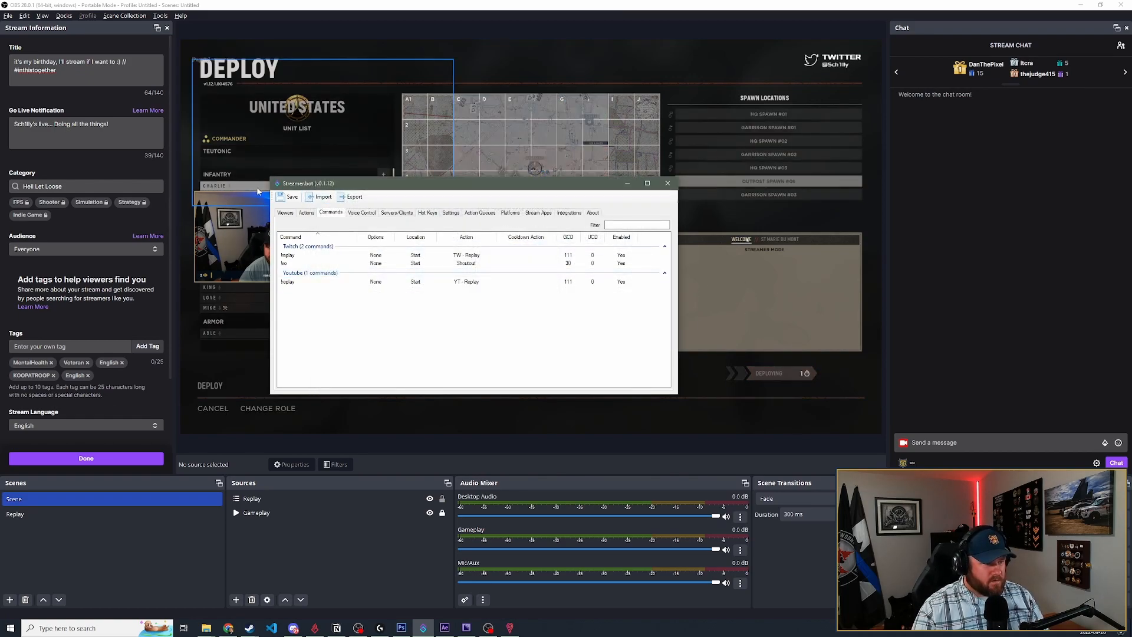
- Move the Streamer.bot window aside, switch to OBS and send !replay in the stream chat
drag(599, 193, 655, 228)
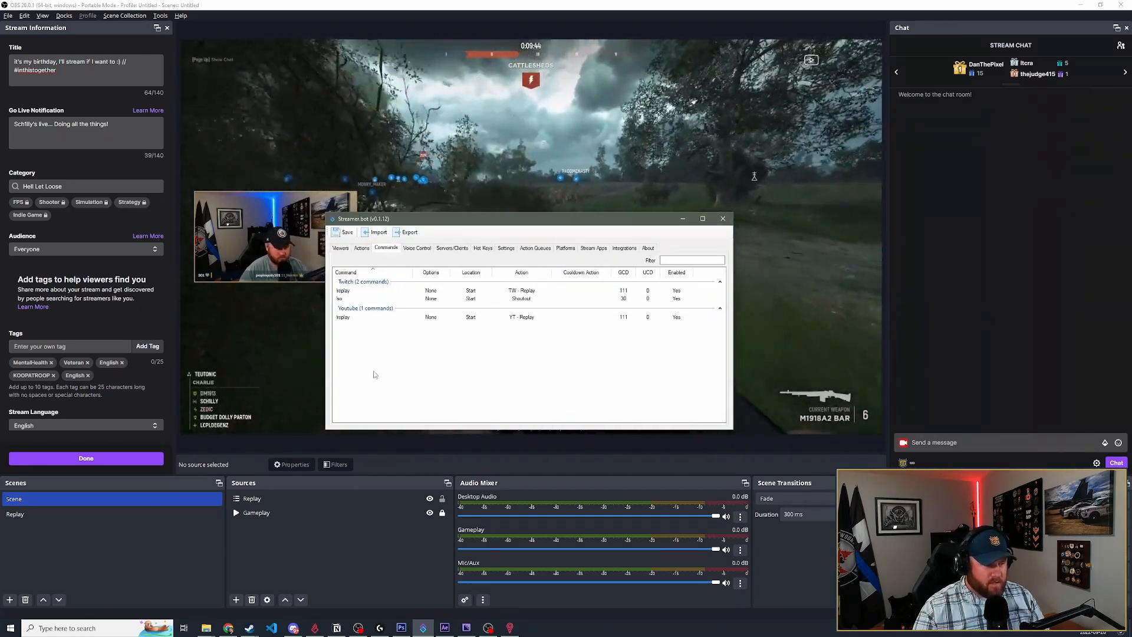
click(972, 174)
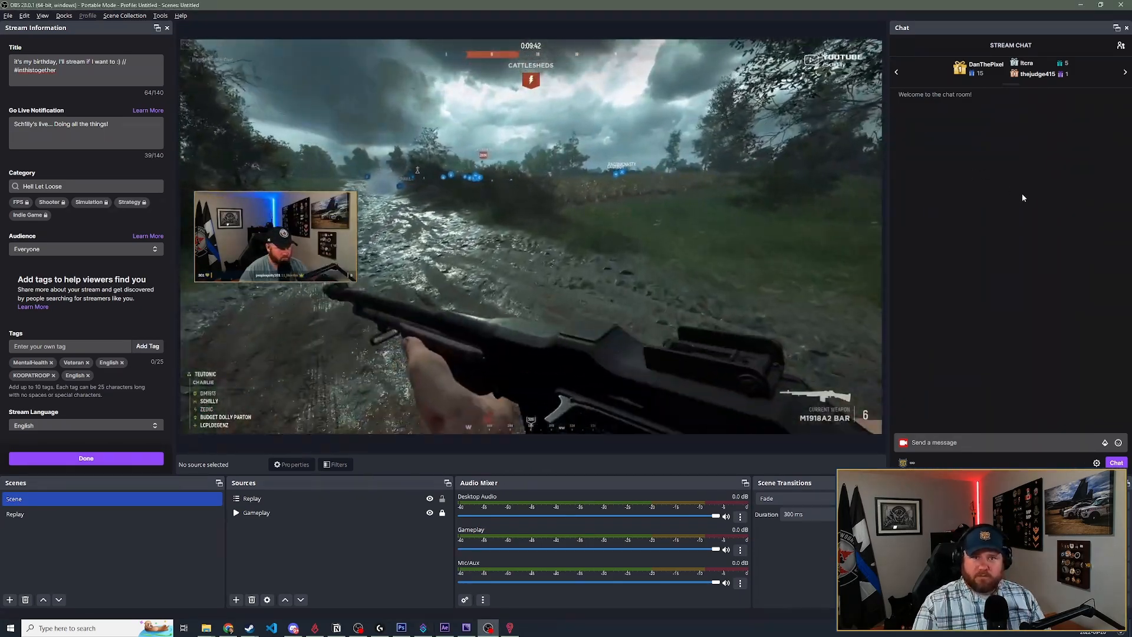
click(938, 442)
click(1073, 351)
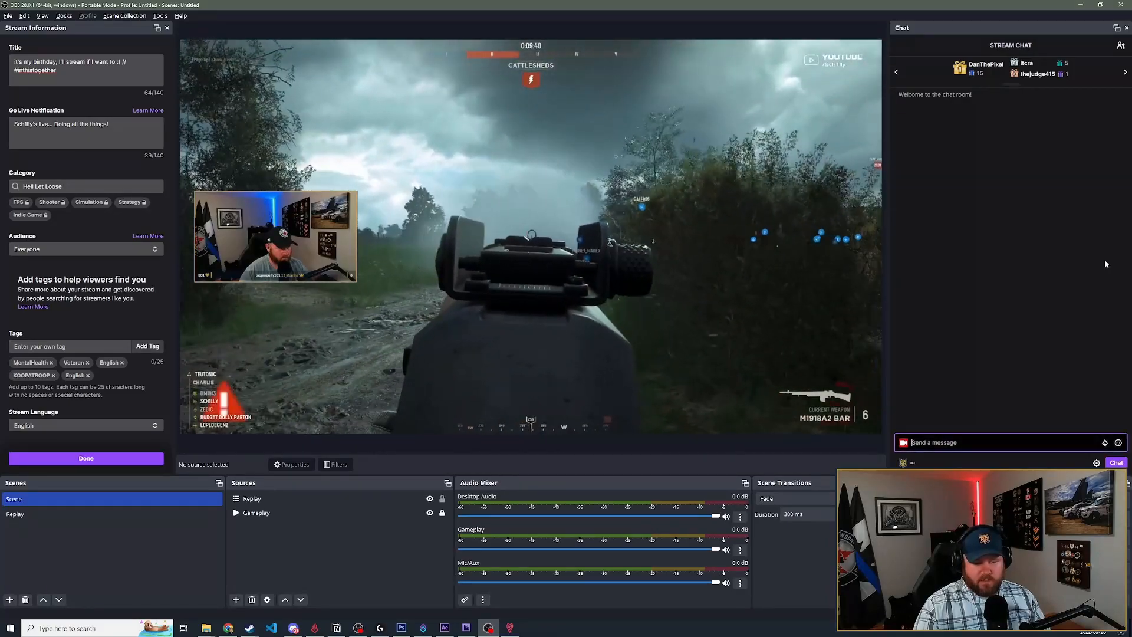
text(!)
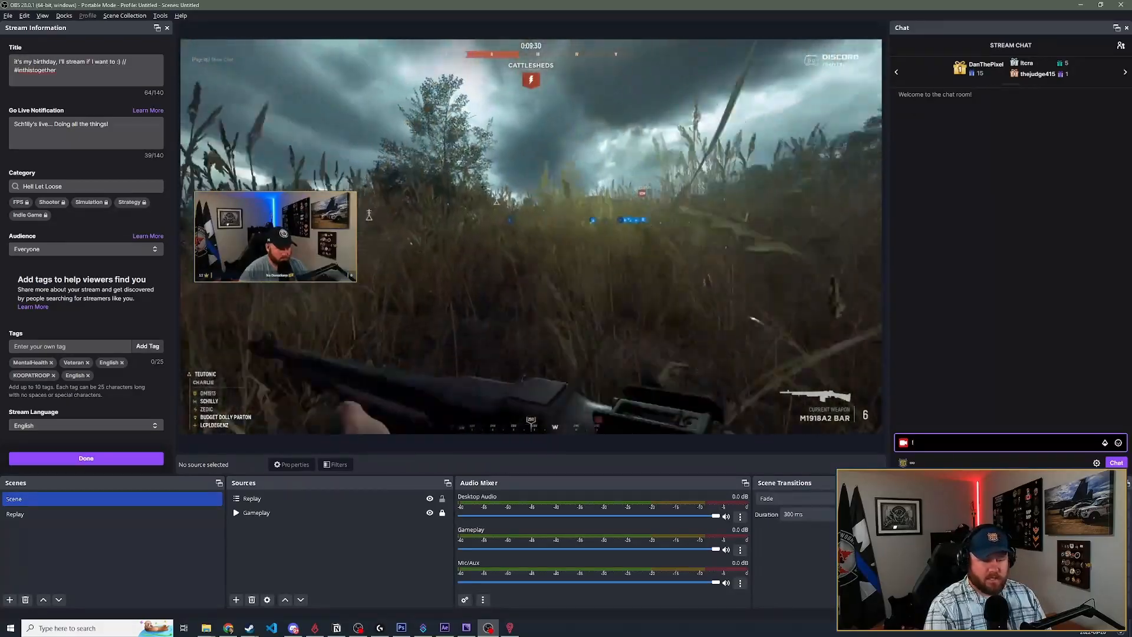
text(rfep)
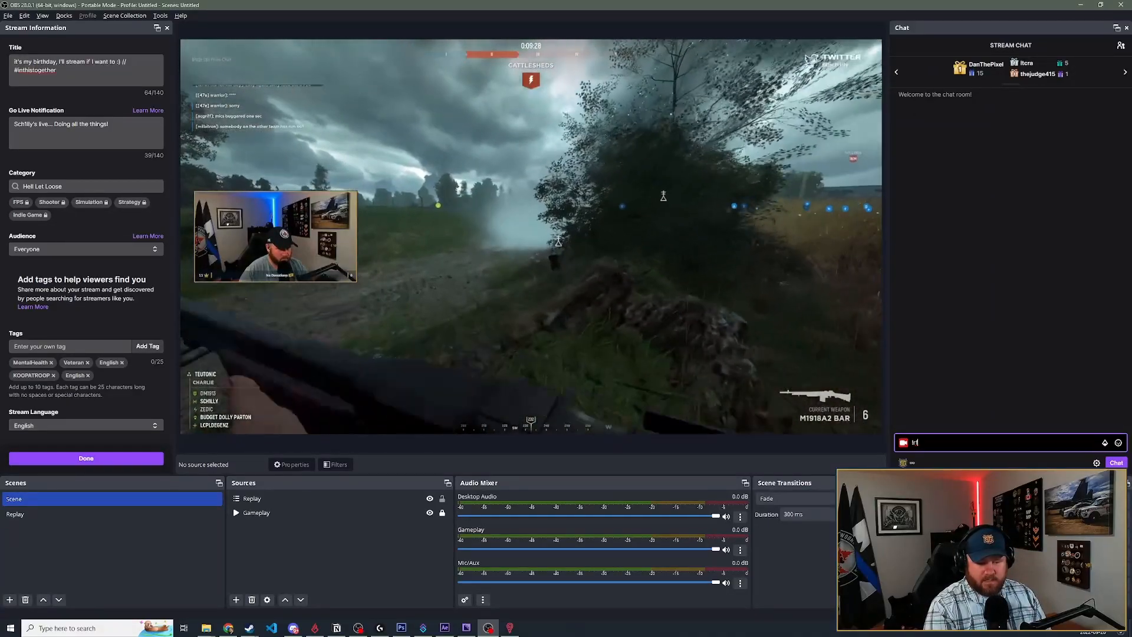
key(Return)
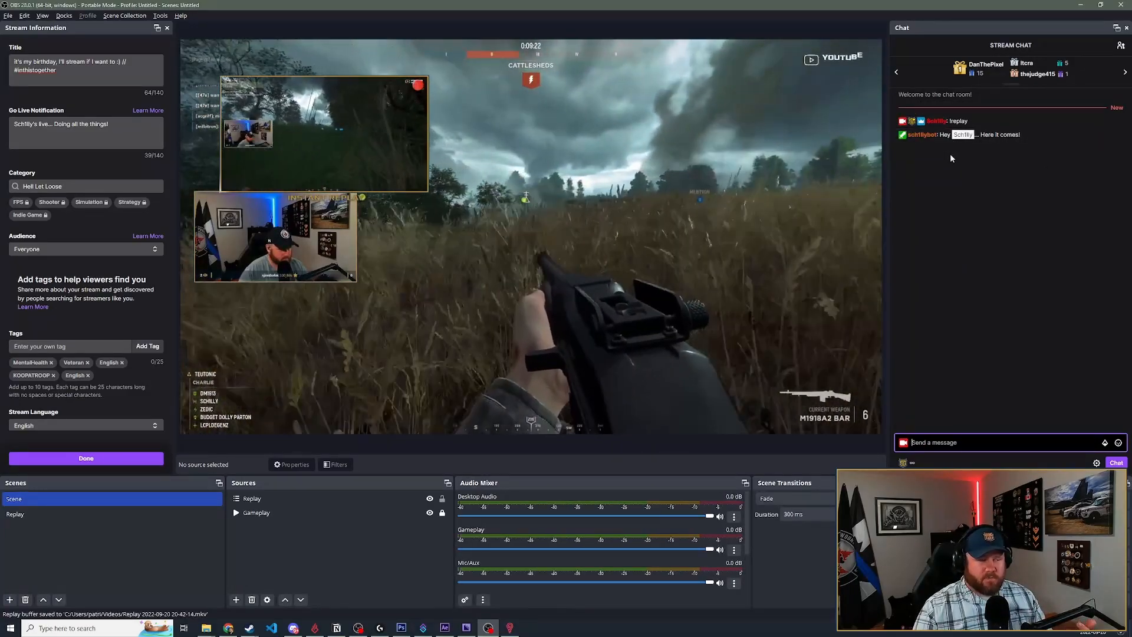
- Examine the bot's chat replies to the !replay command while the instant replay plays over the gameplay
key(super)
drag(961, 136, 960, 148)
click(1006, 187)
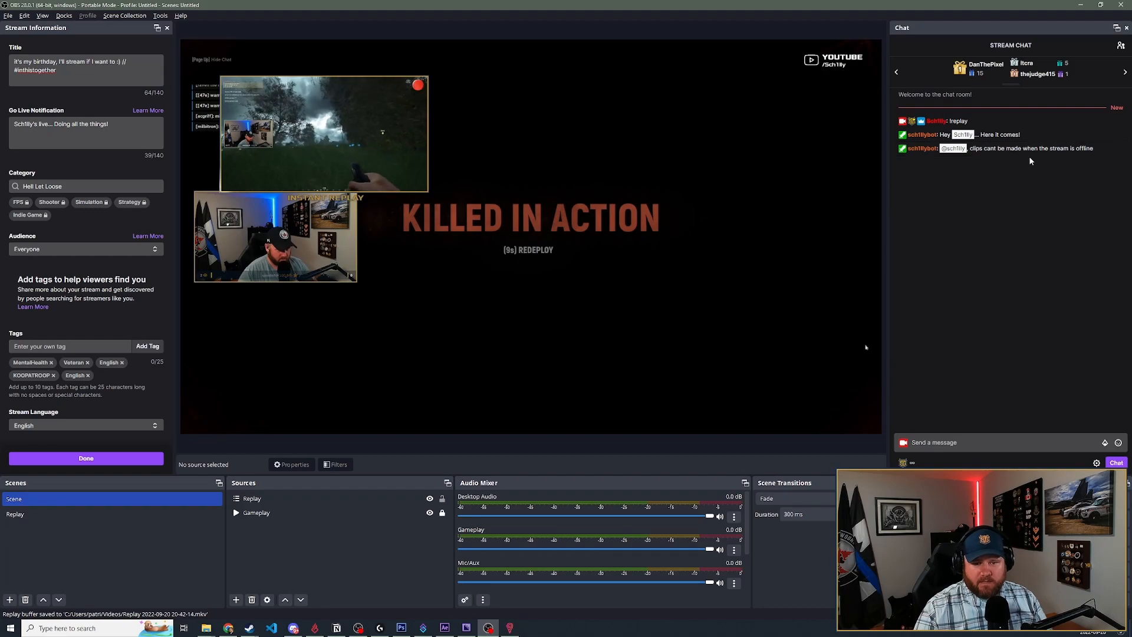
drag(906, 149, 958, 156)
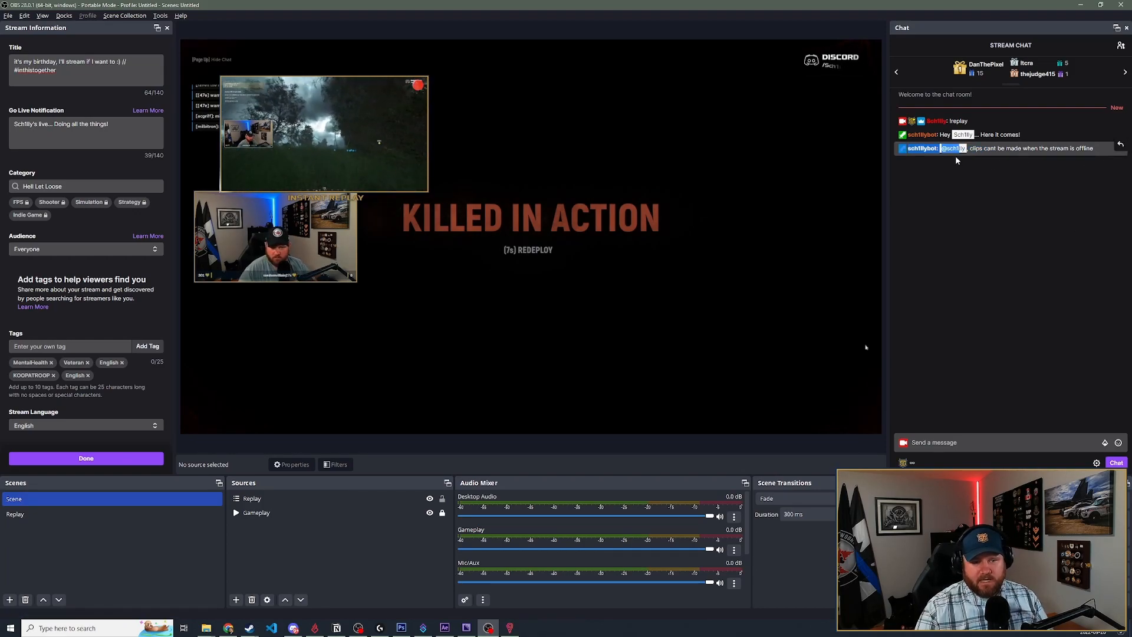
click(1044, 216)
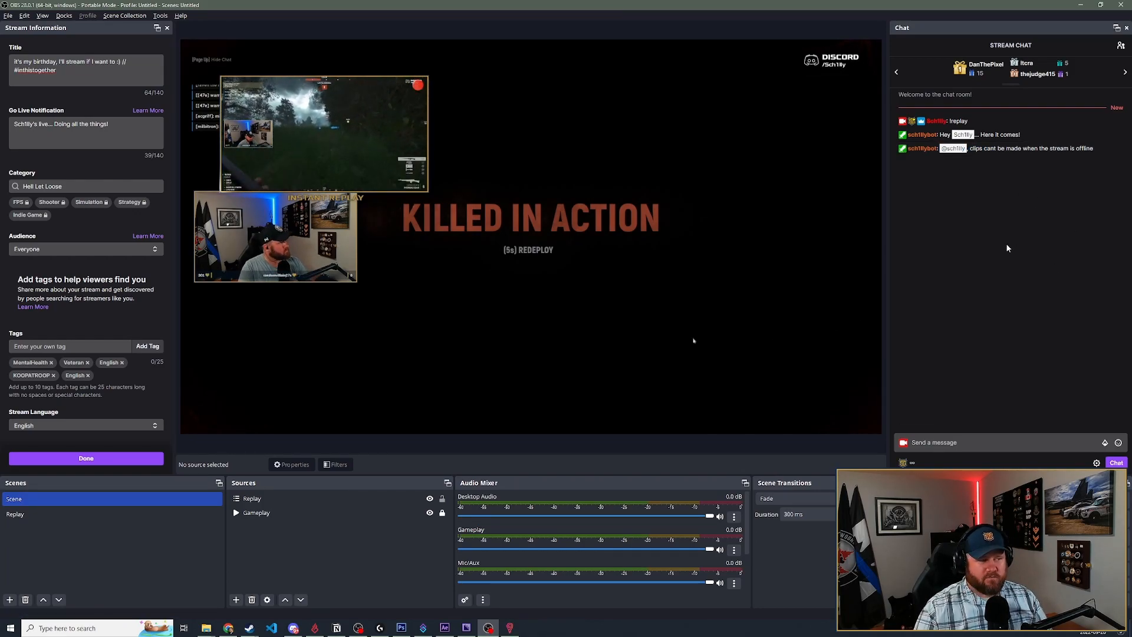